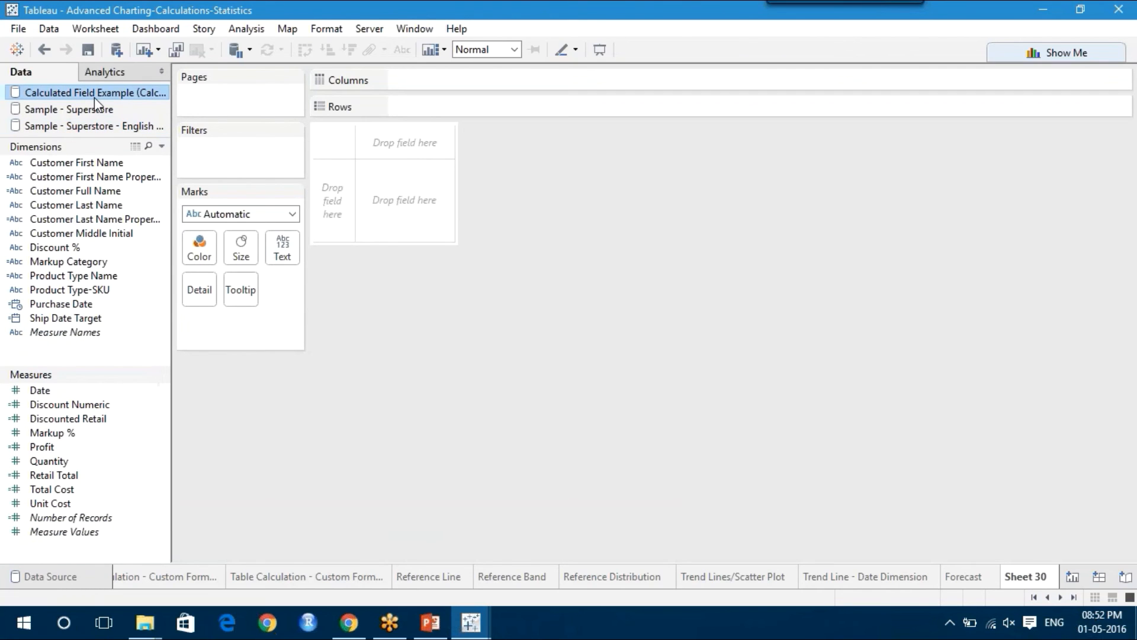
View the underlying rows of the Calculated Field Example data source in an enlarged window, and close it after examining the customer name columns
right_click(94, 97)
left_click(176, 151)
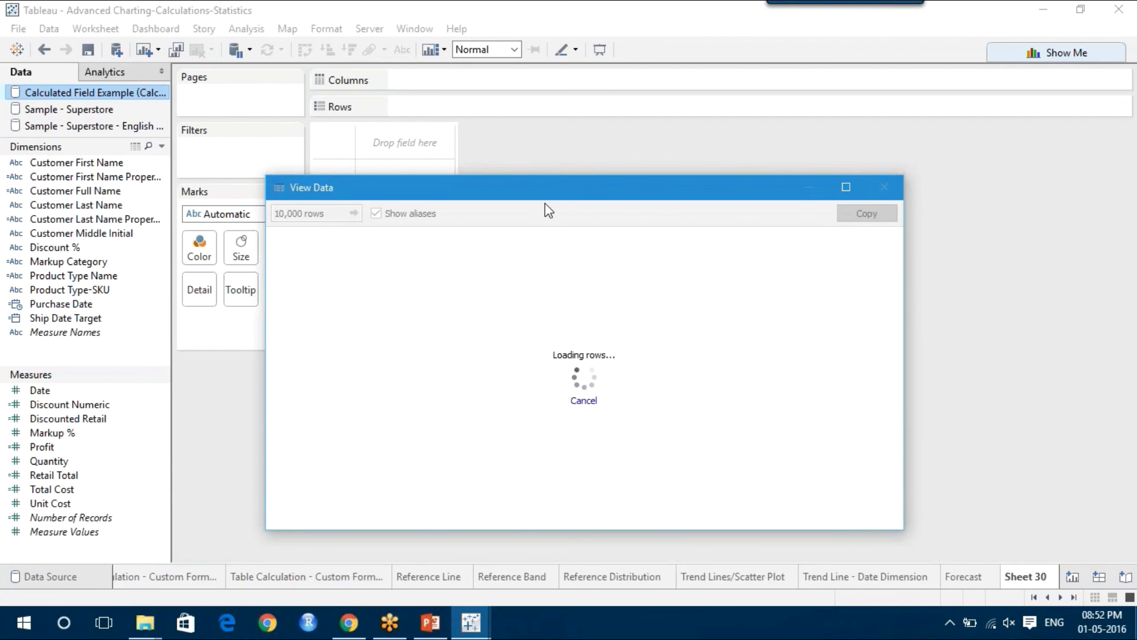
double_click(565, 193)
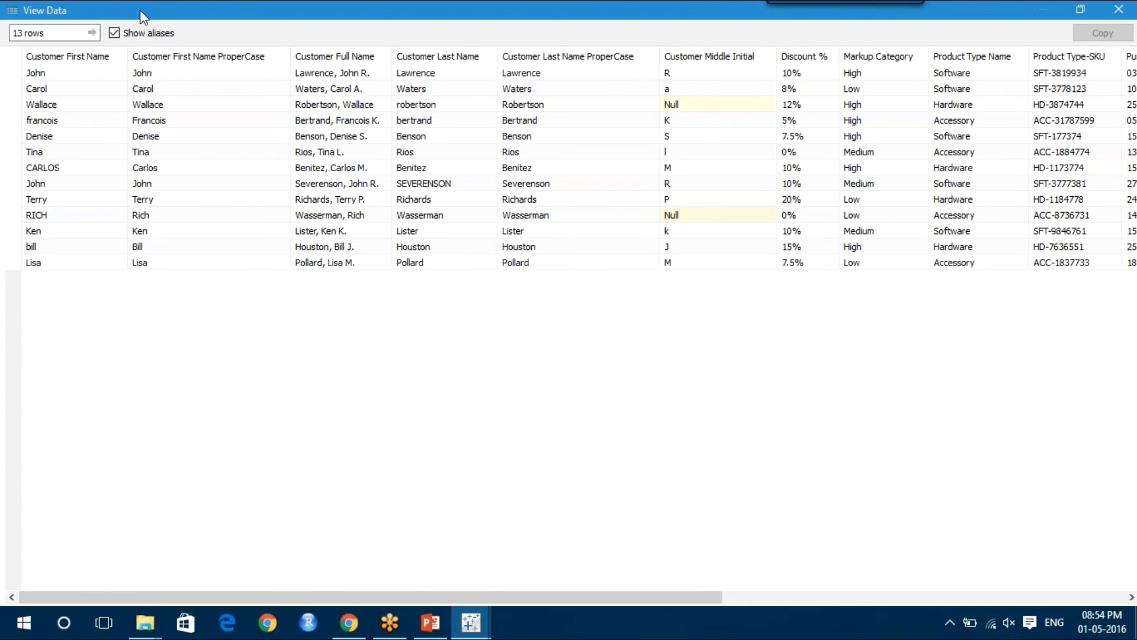
left_click_drag(140, 9, 127, 38)
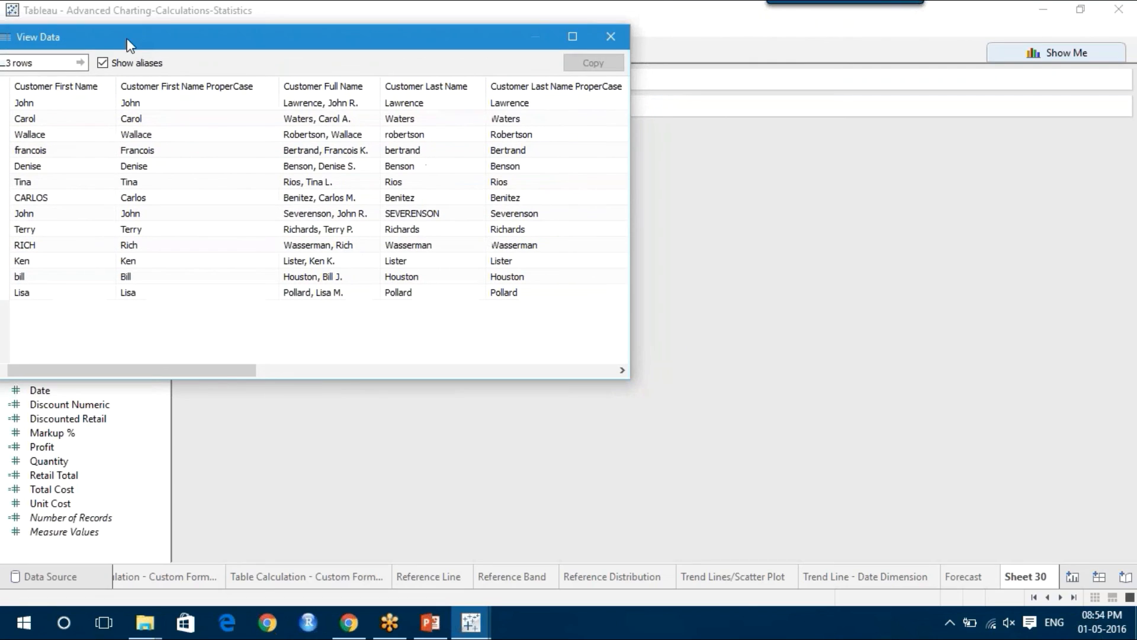
left_click(597, 40)
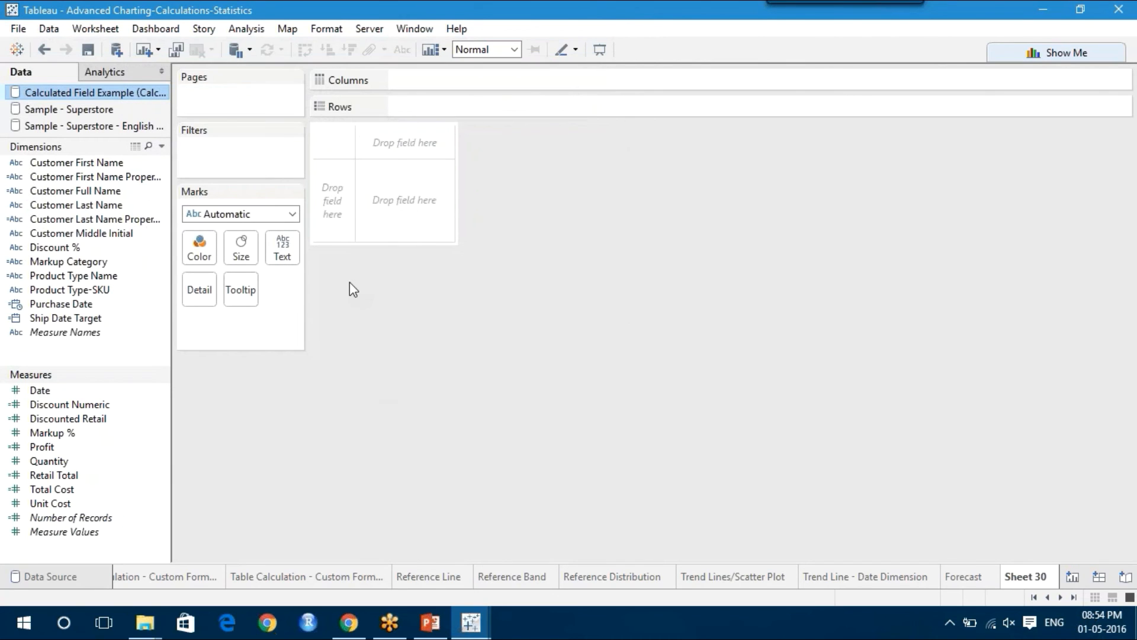
Create a calculated field named Proper Case in the Calculated Field Example data source
left_click(249, 25)
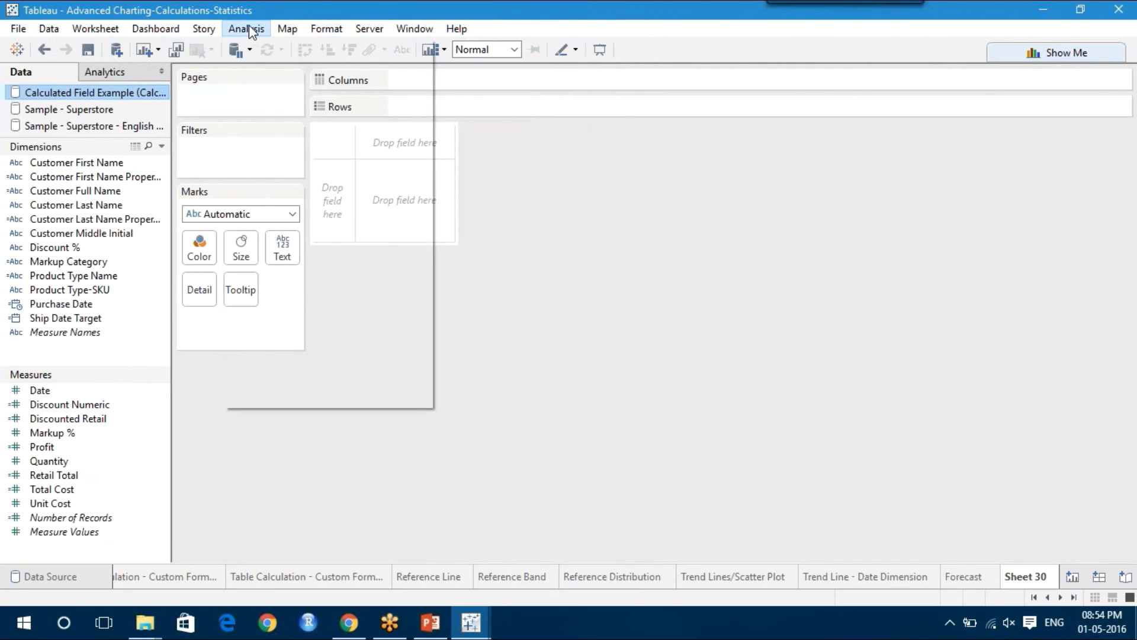
mouse_move(300, 216)
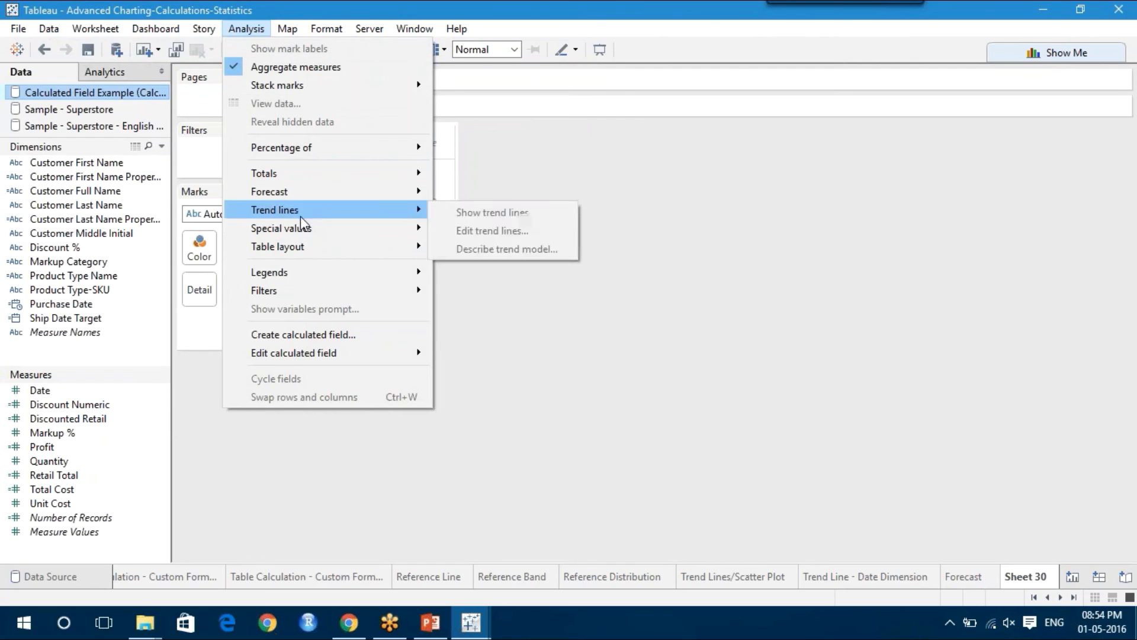
left_click(338, 336)
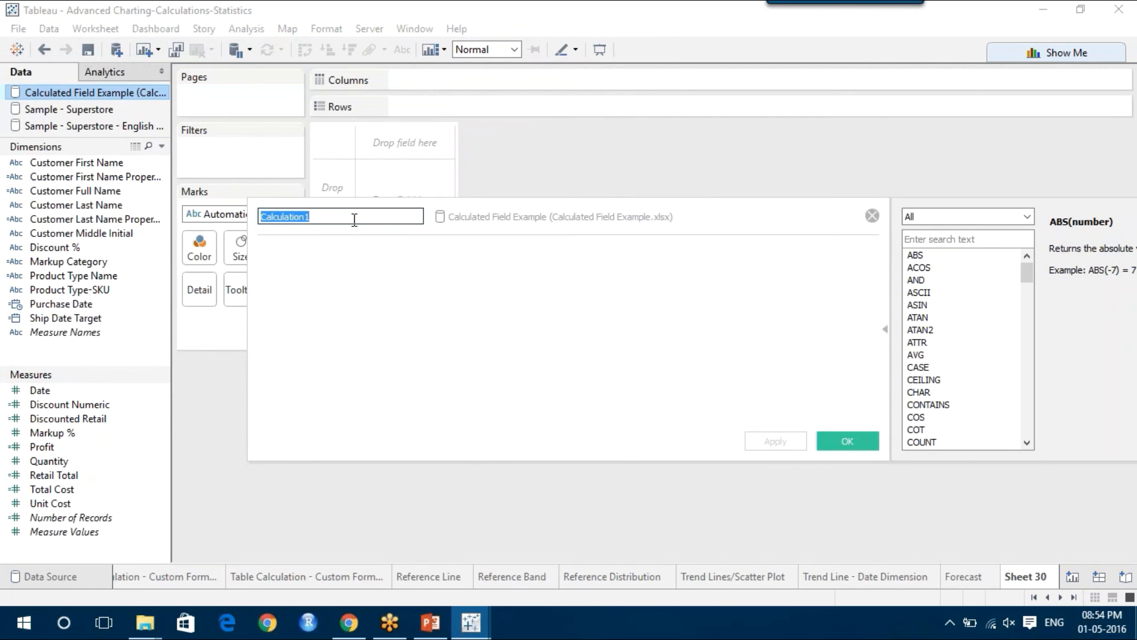
type("Proper ")
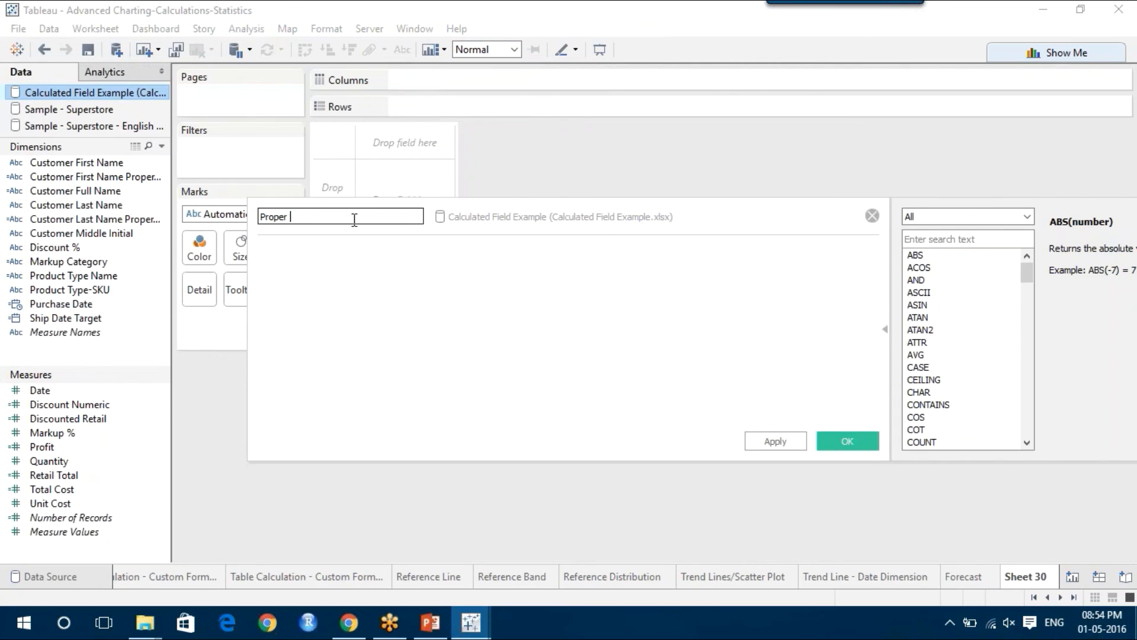
type("Case")
Begin the Proper Case formula with UPPER(LEFT([Customer First Name], 1)) to capitalise the first letter
left_click(322, 279)
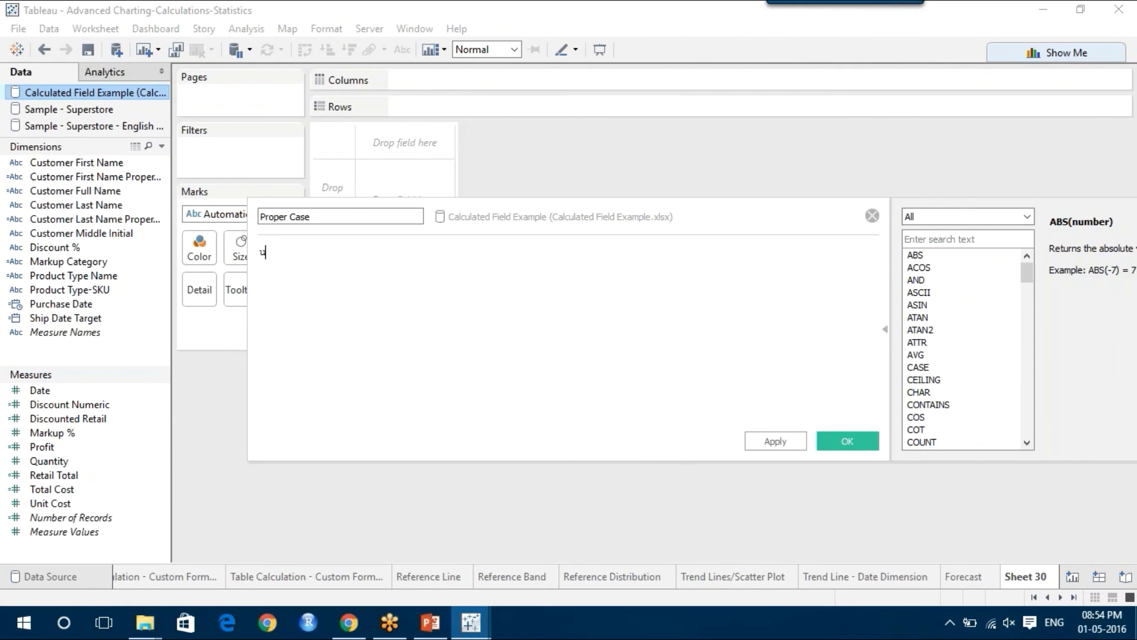
type("upp")
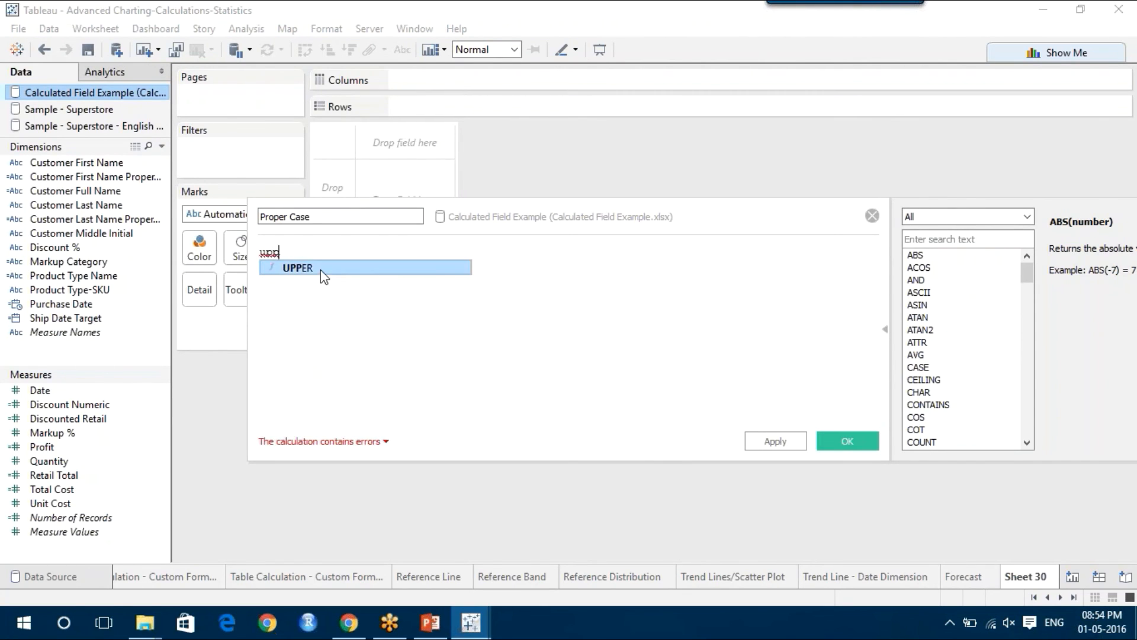
left_click(321, 269)
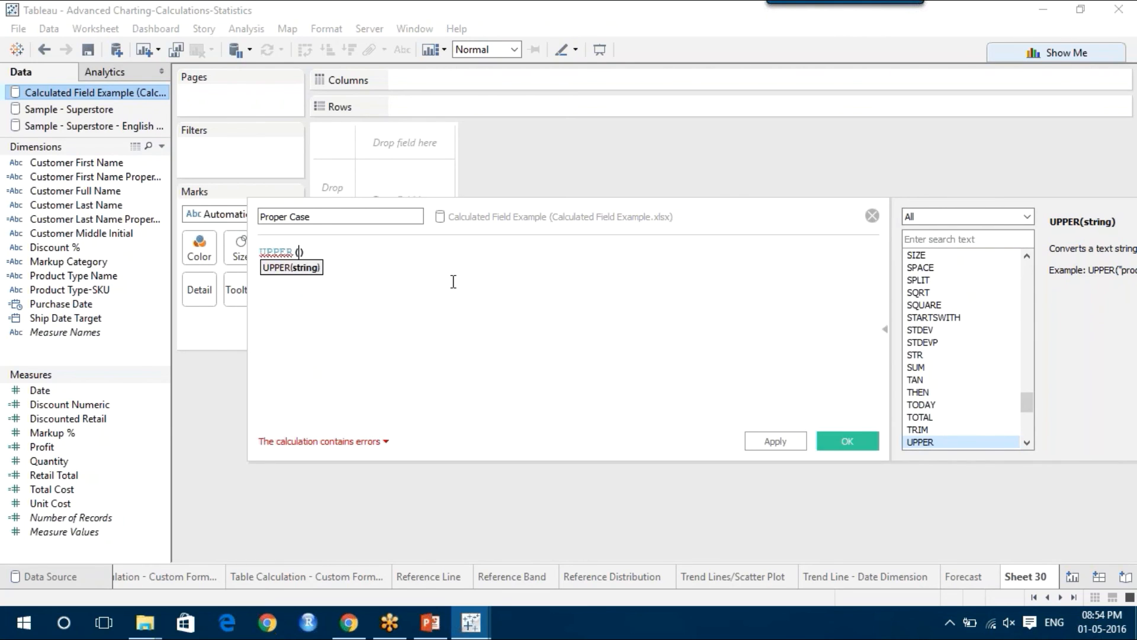
type("LEF")
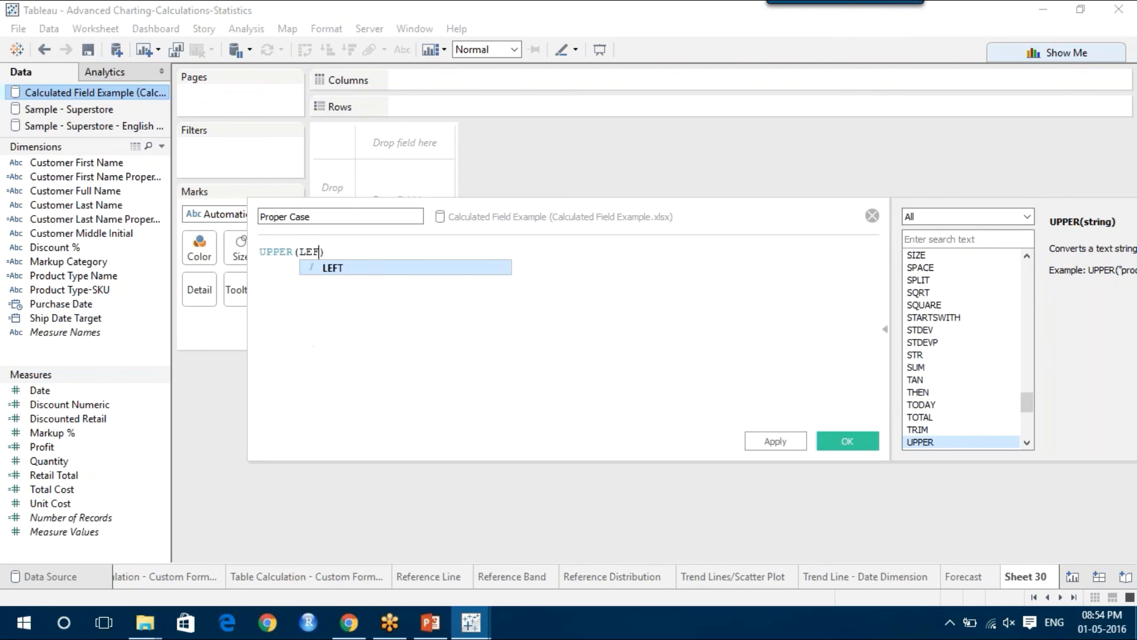
key("Return")
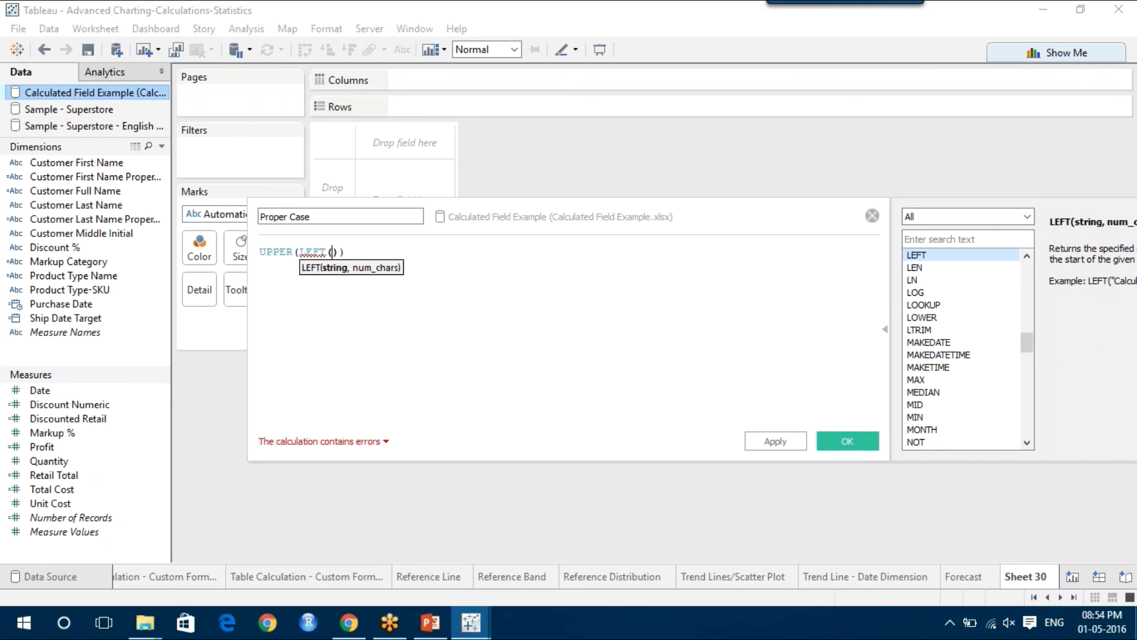
type("[")
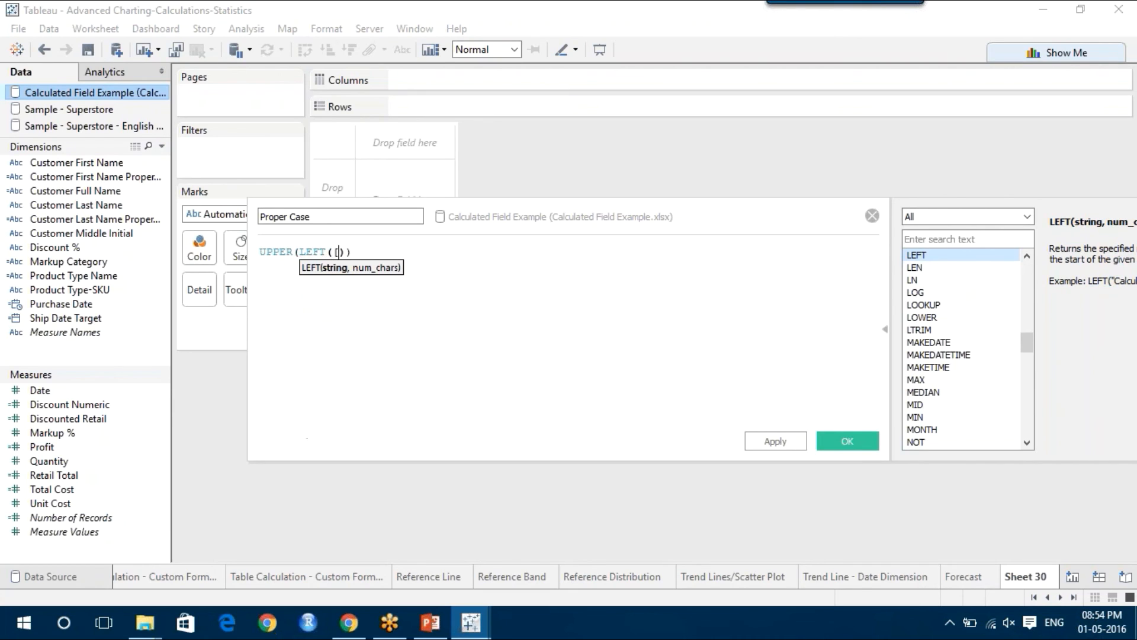
type("cus")
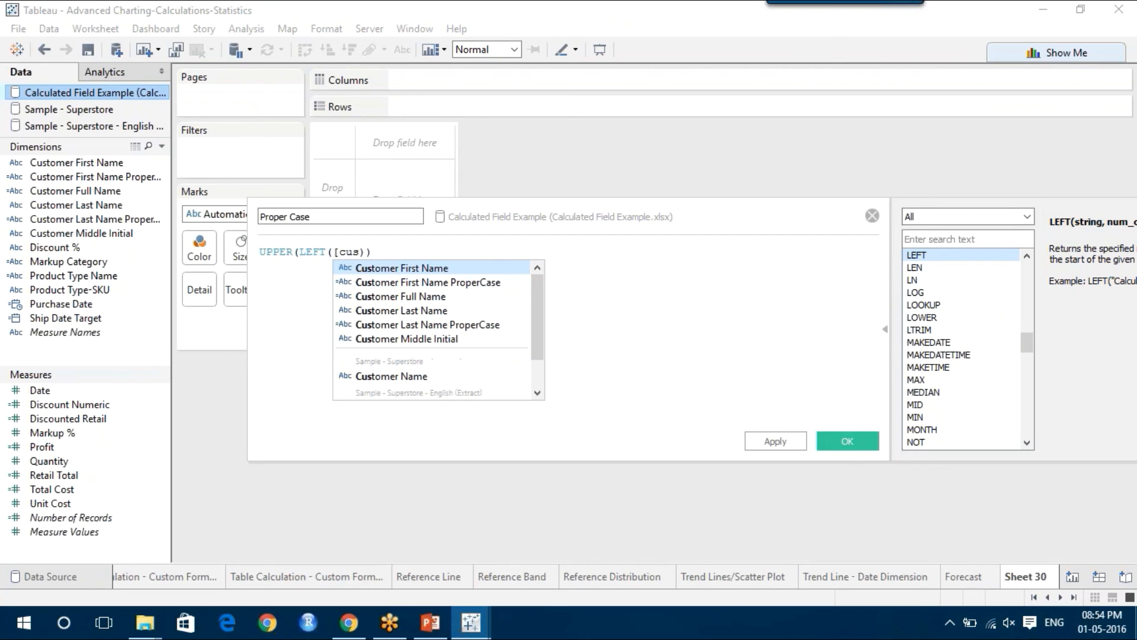
left_click(444, 269)
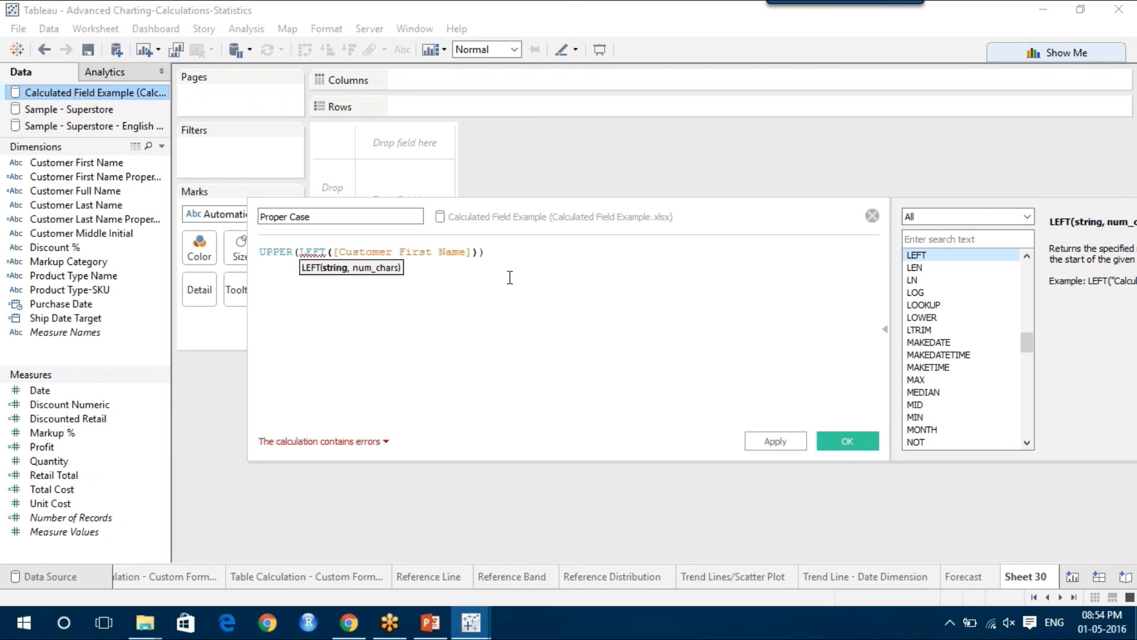
type(", 1")
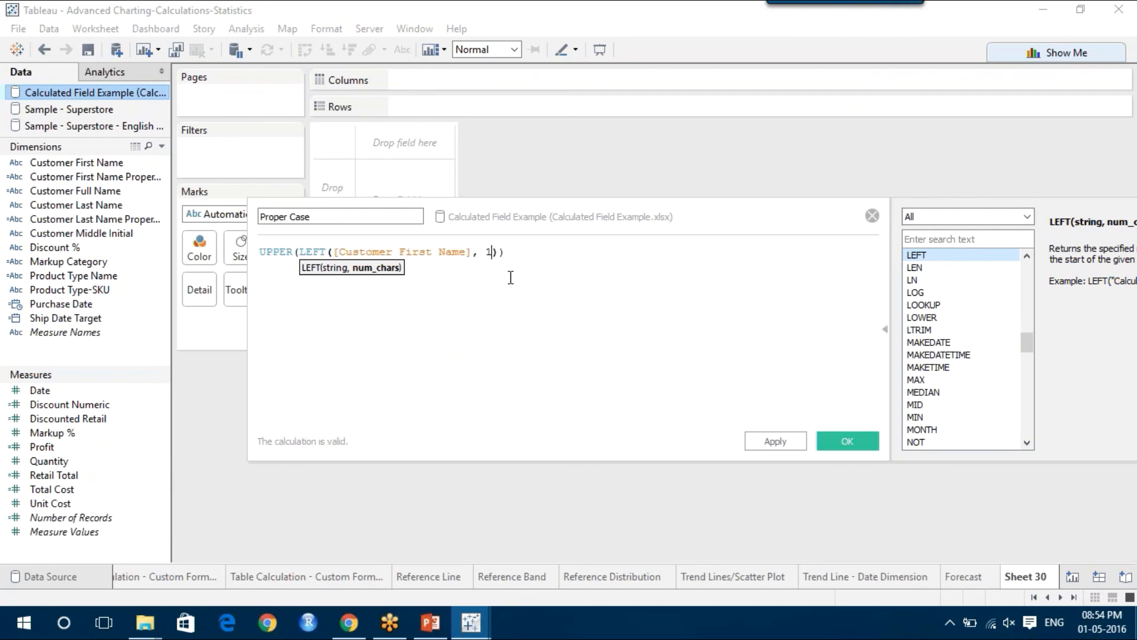
Append + LOWER(RIGHT([Customer First Name])) to the end of the formula, after the UPPER expression
left_click(516, 252)
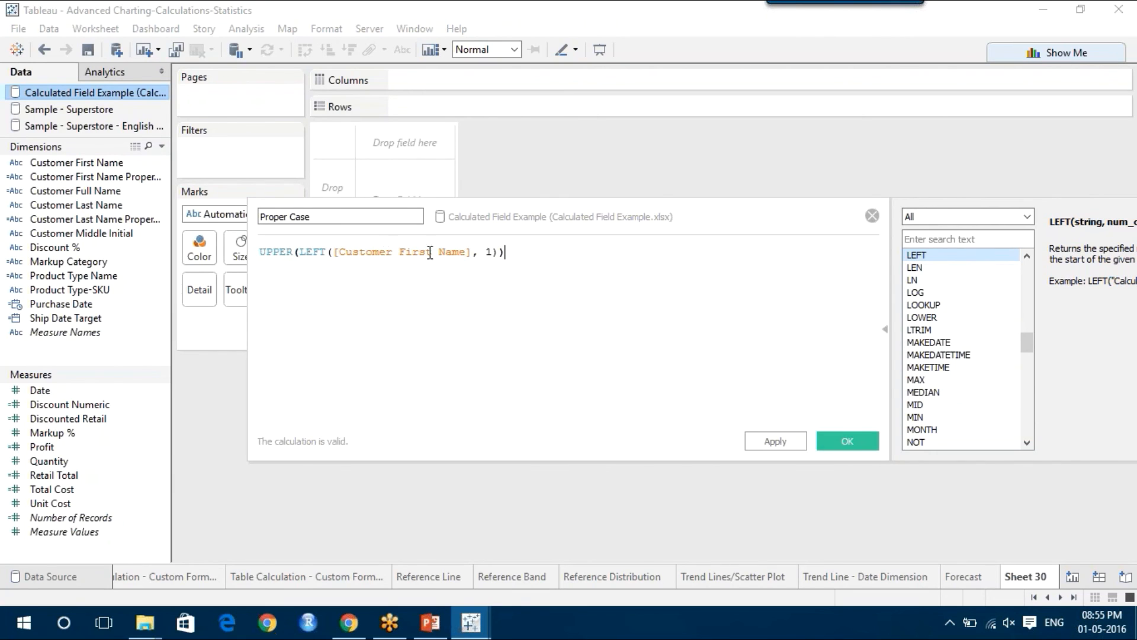
type("+ lowe")
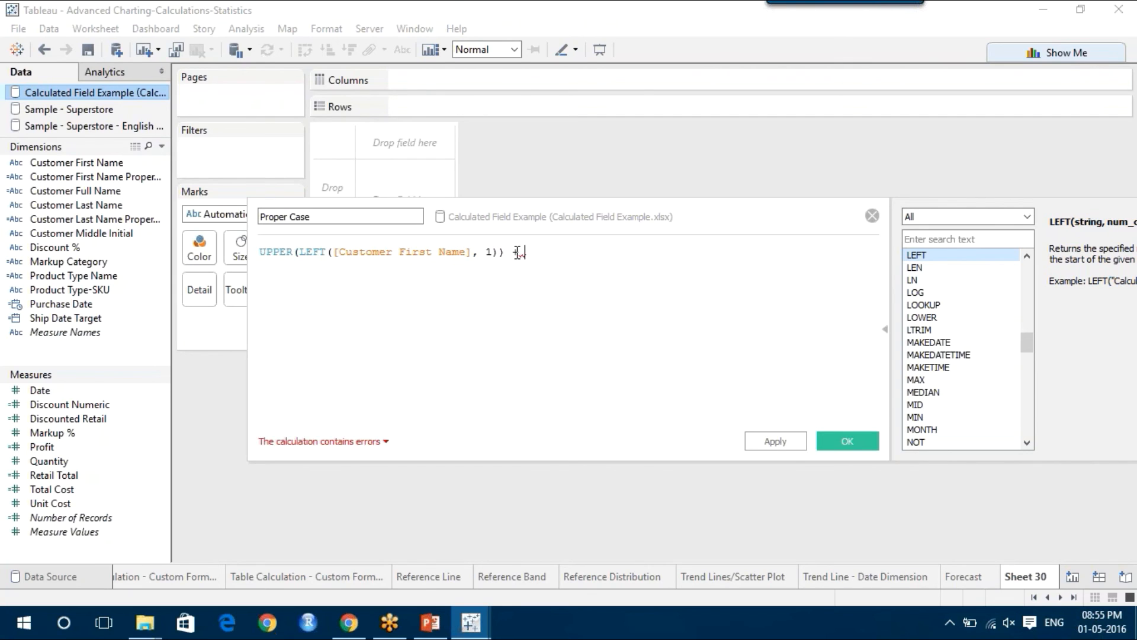
key("Return")
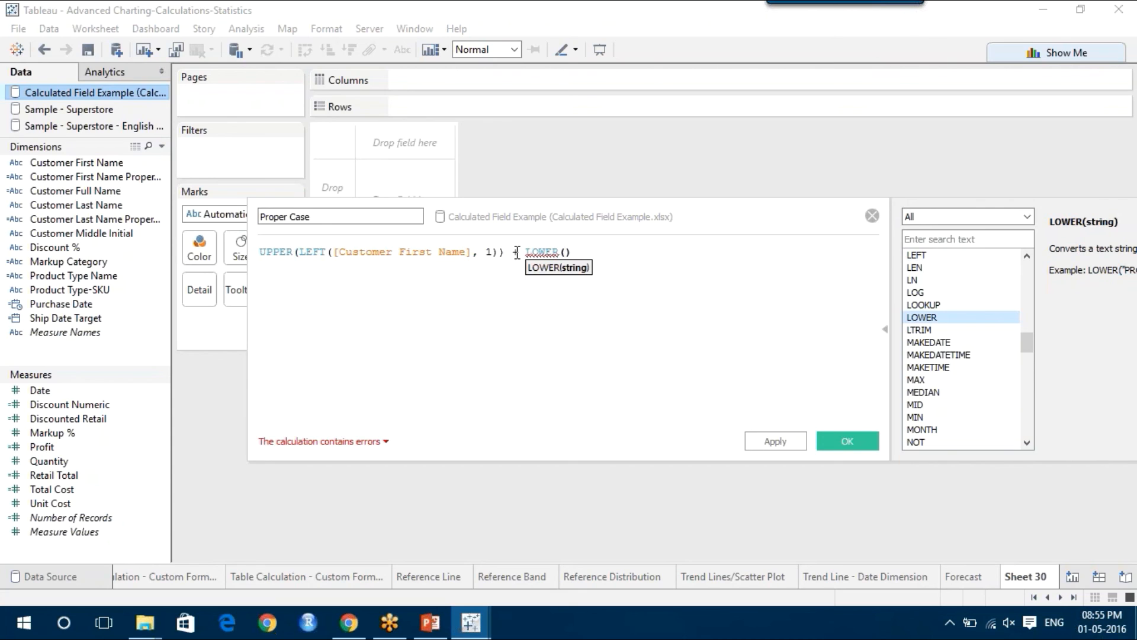
type("rig")
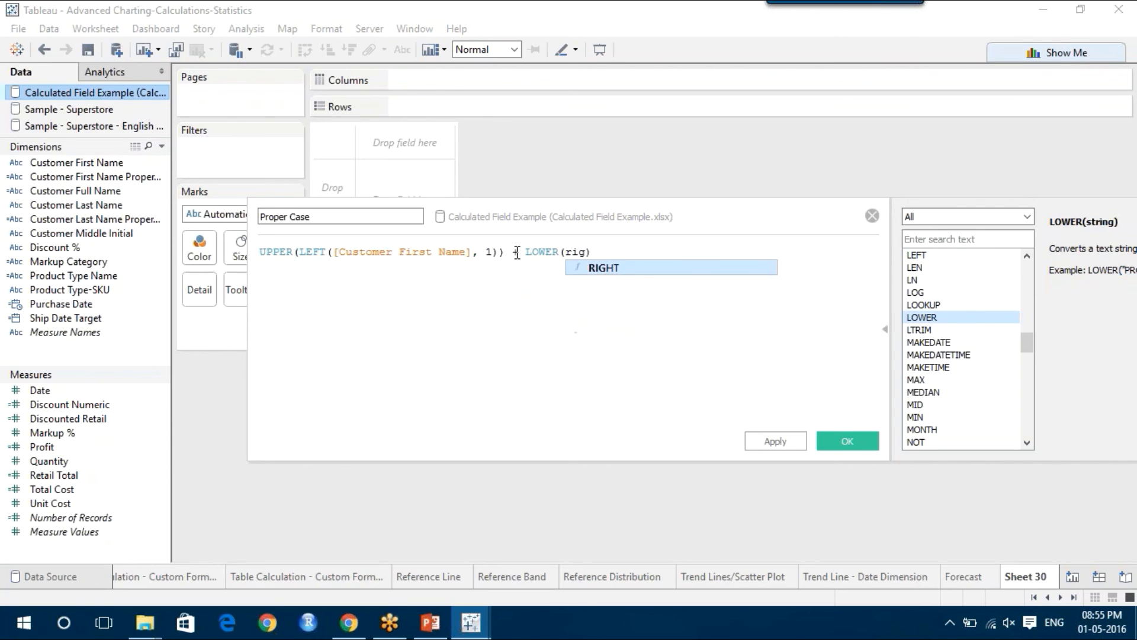
key("Return")
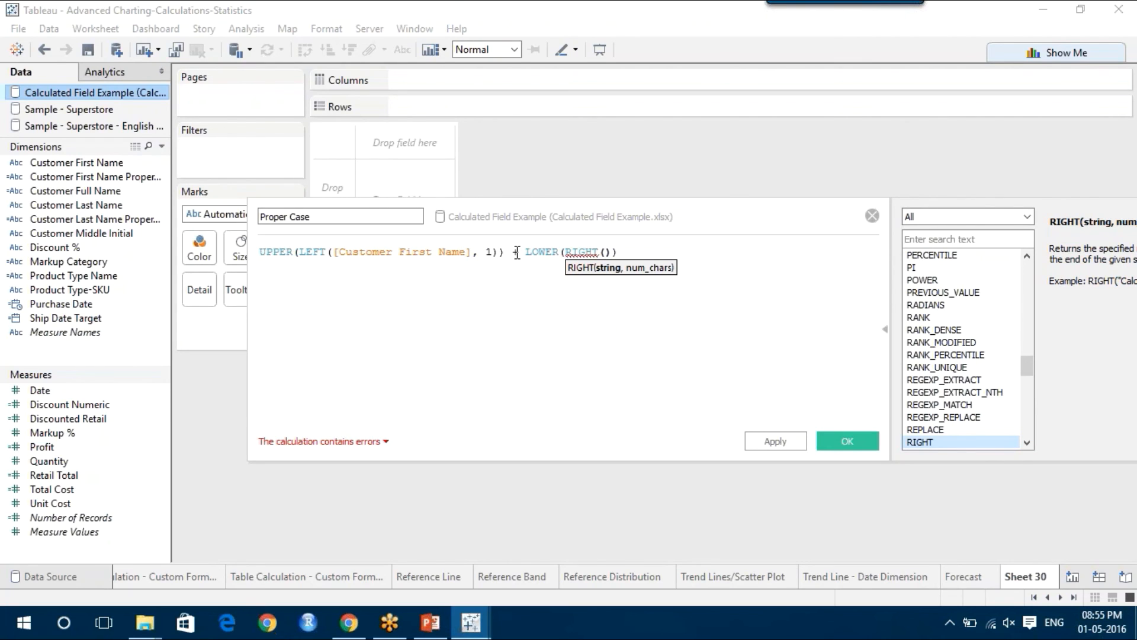
type("cuss")
key("BackSpace")
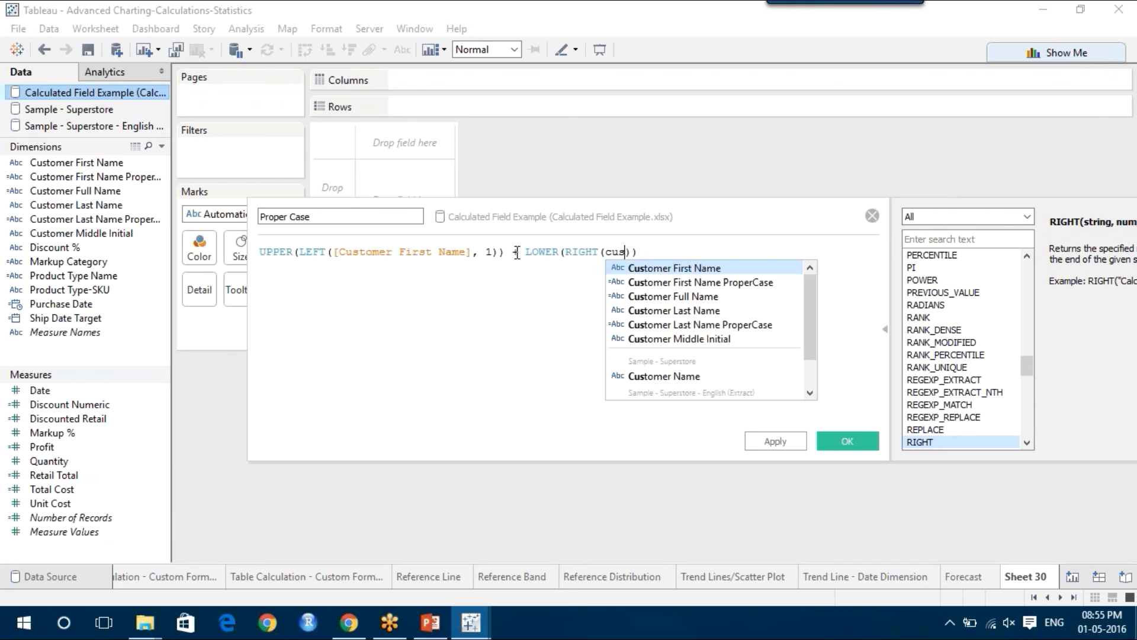
key("Return")
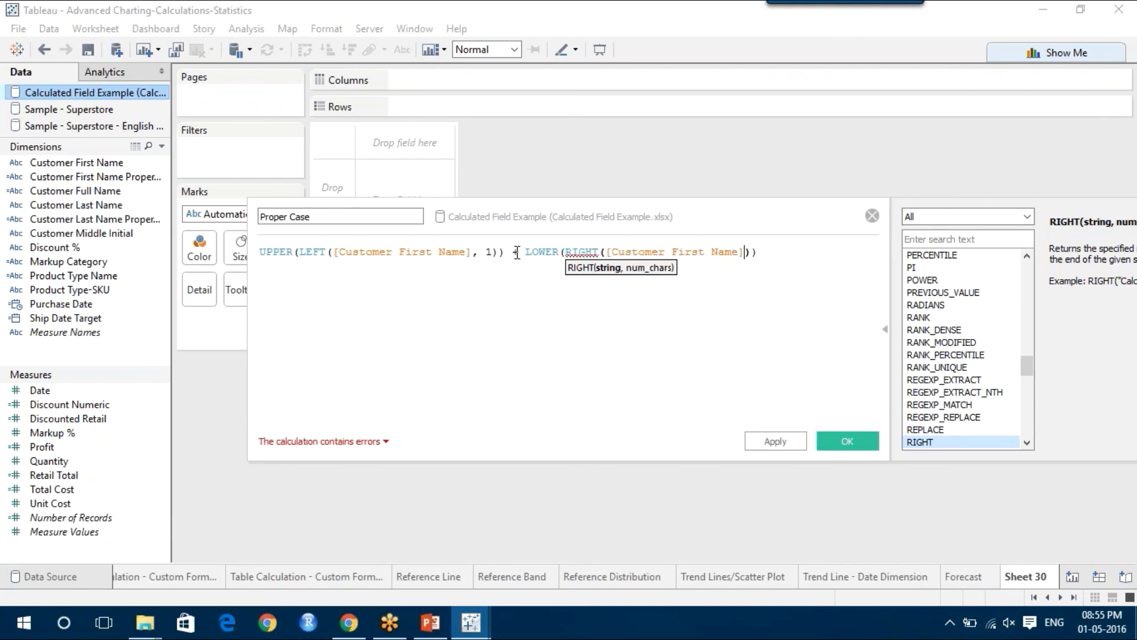
Give RIGHT the character count LEN([Customer First Name]) and put the LOWER expression on its own line
type(", ")
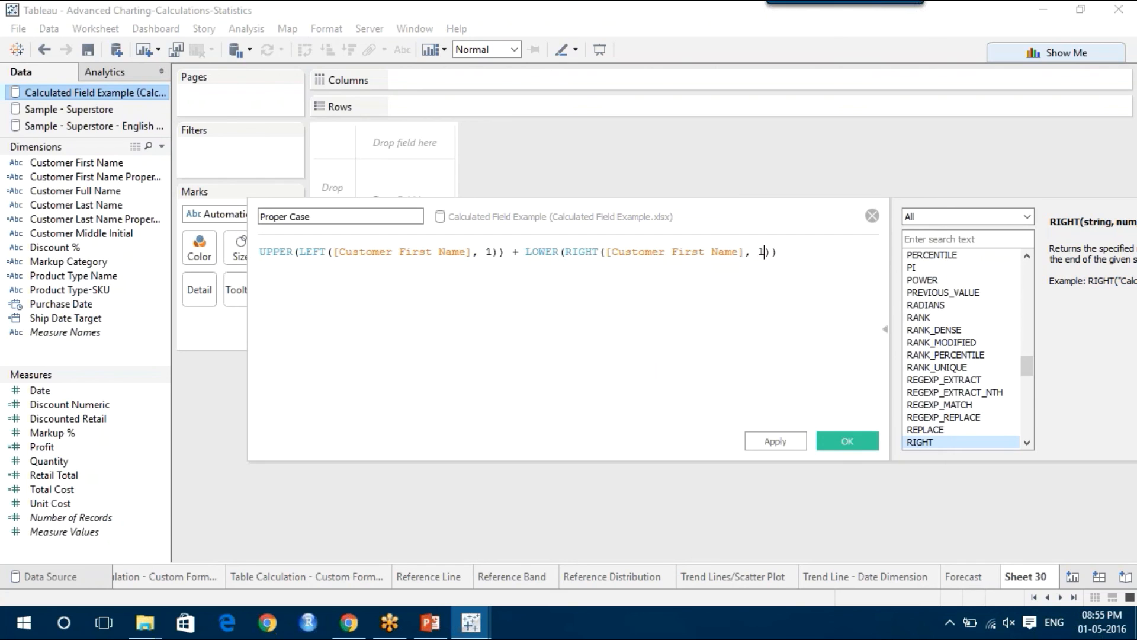
type("len")
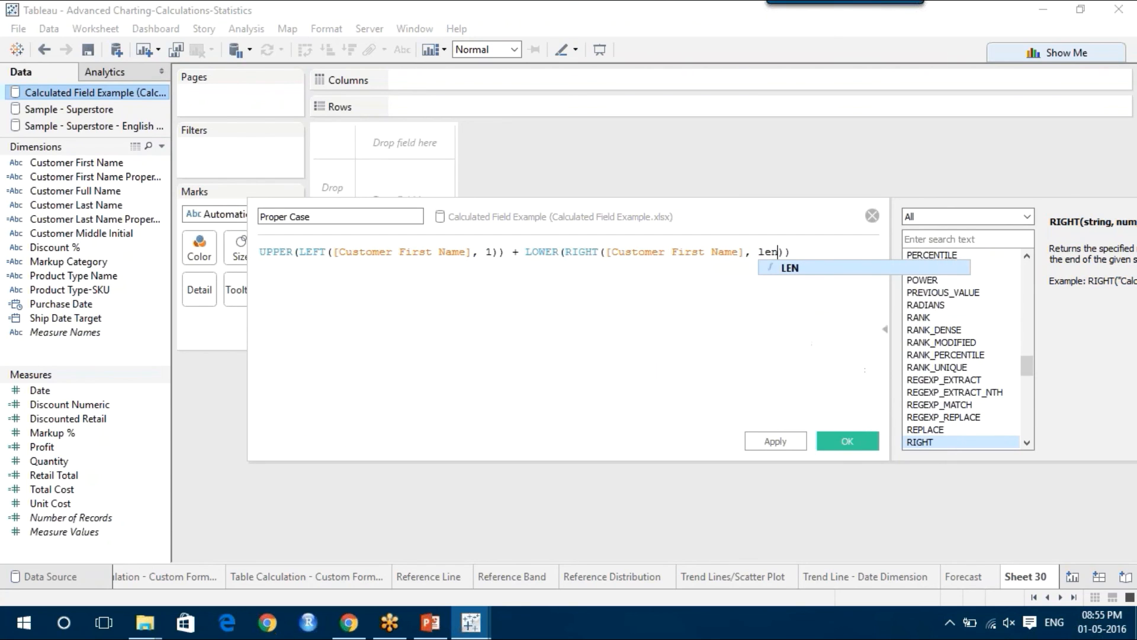
key("Return")
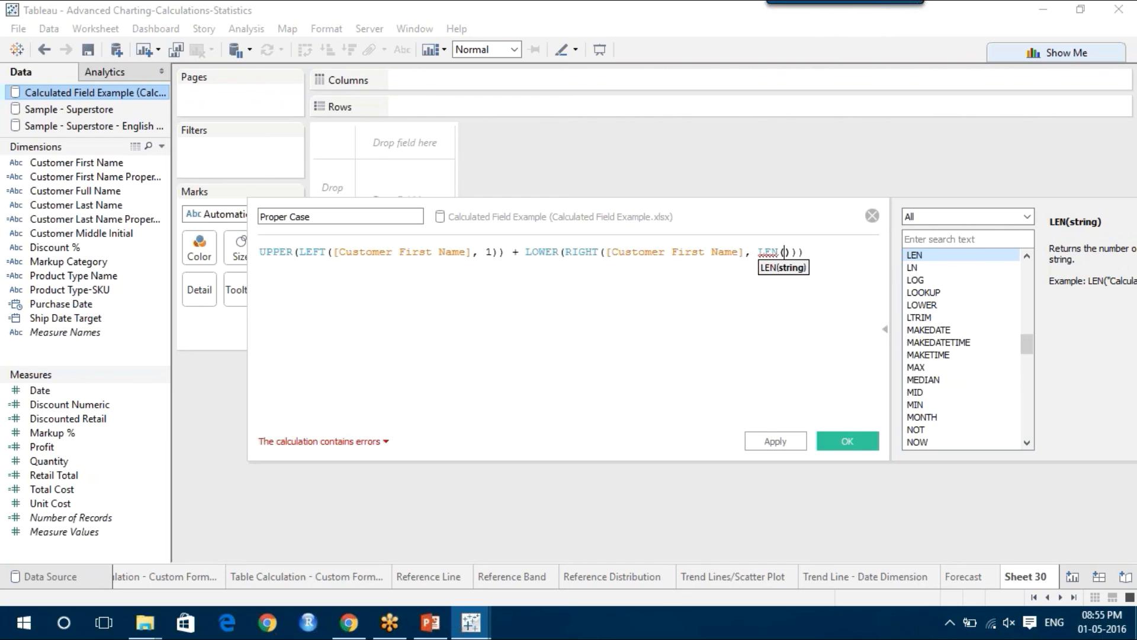
type("ci")
key("BackSpace")
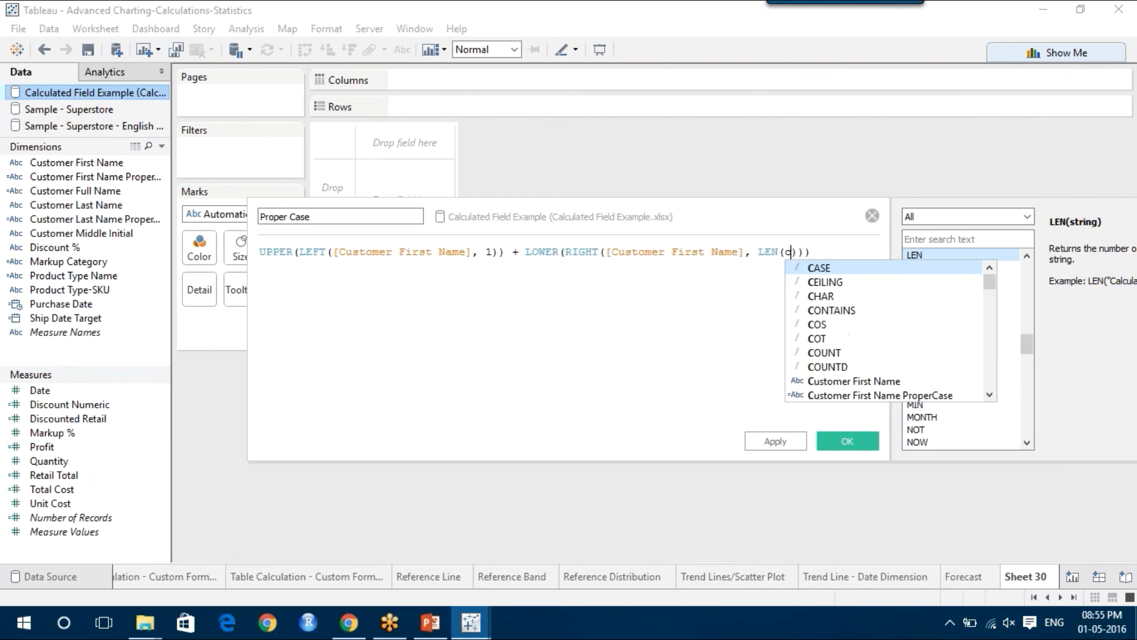
type("us")
key("Return")
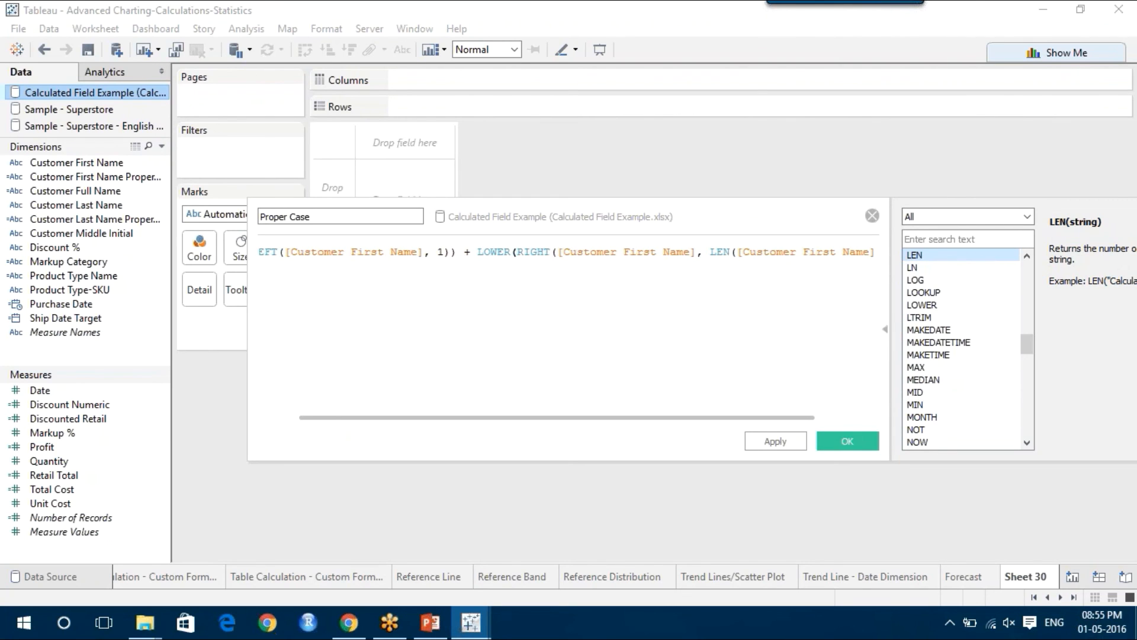
left_click(478, 255)
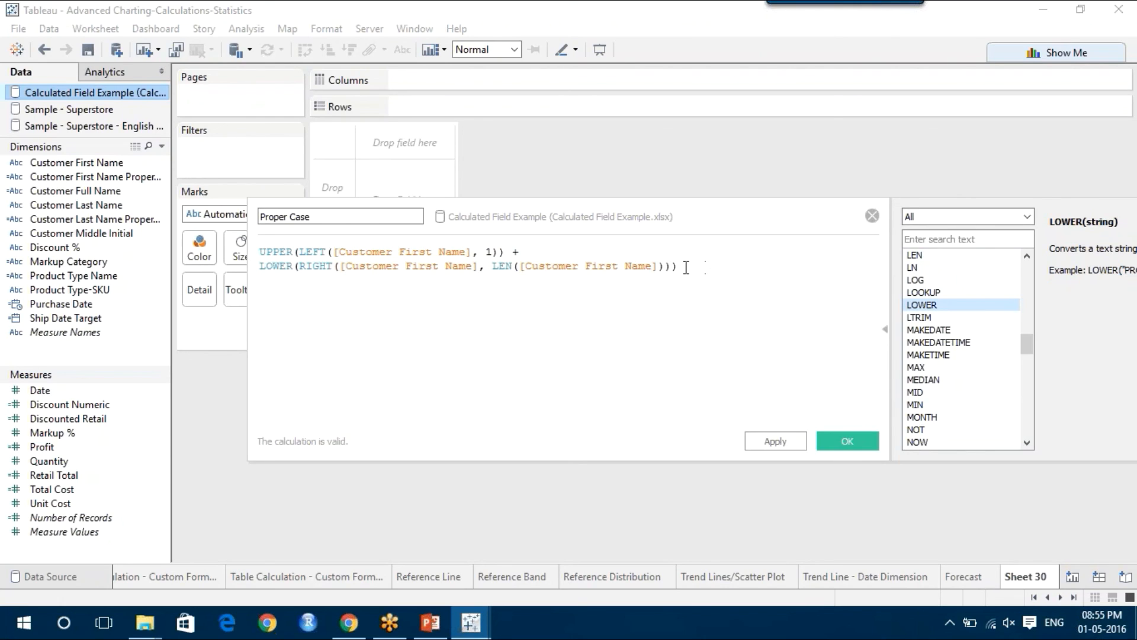
Subtract 1 from the LEN result in the RIGHT function and save the Proper Case calculated field
left_click(665, 267)
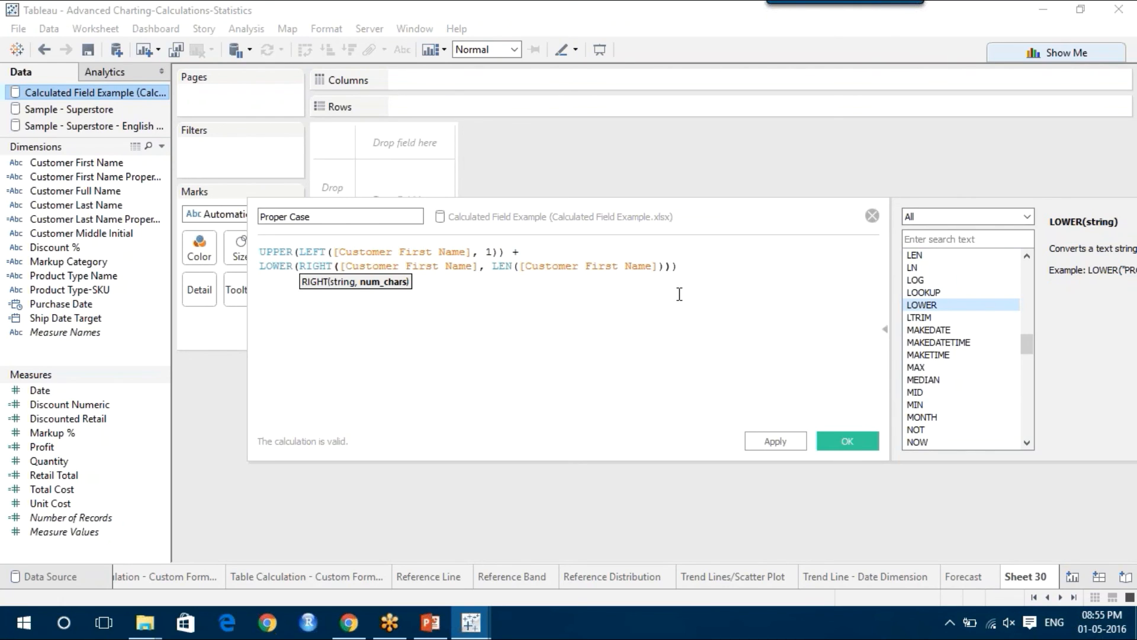
type("-1")
key("End")
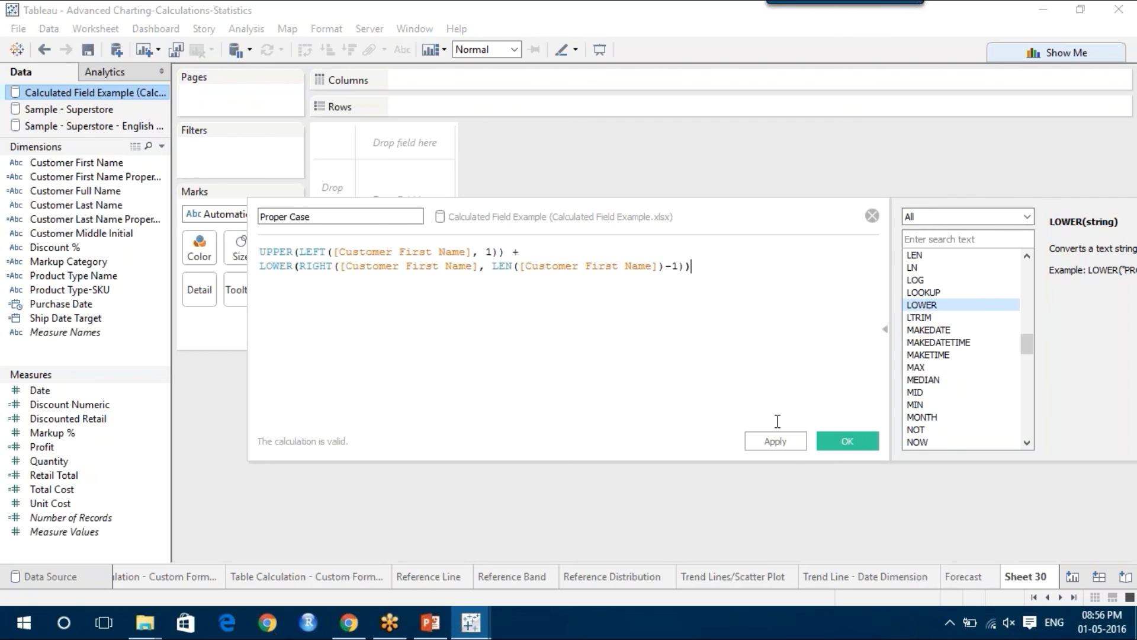
left_click(776, 443)
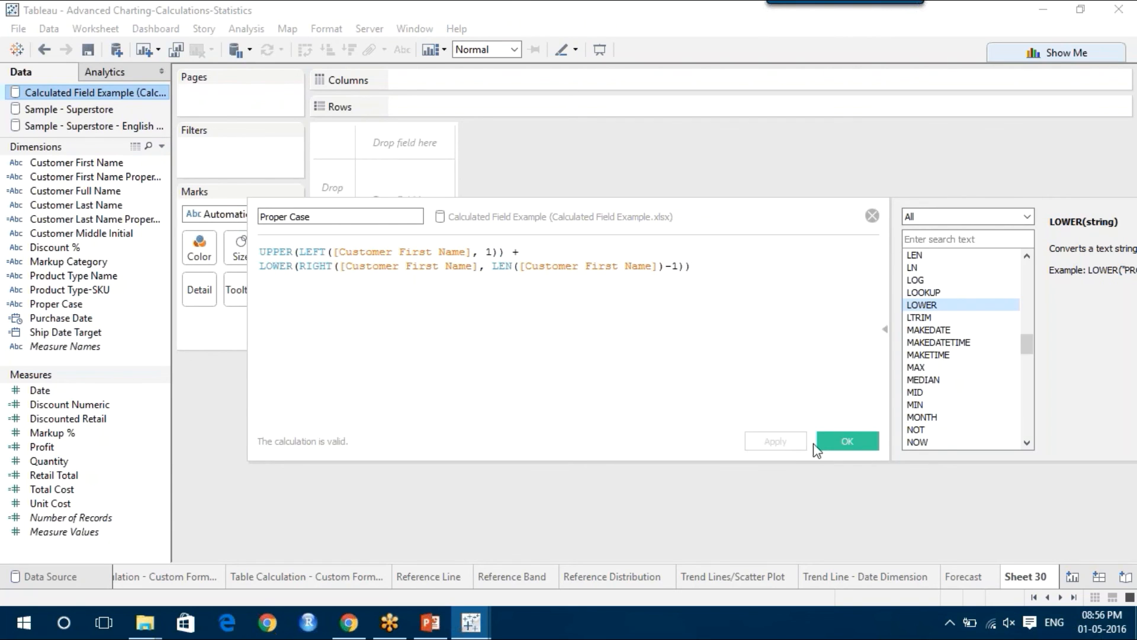
left_click(840, 444)
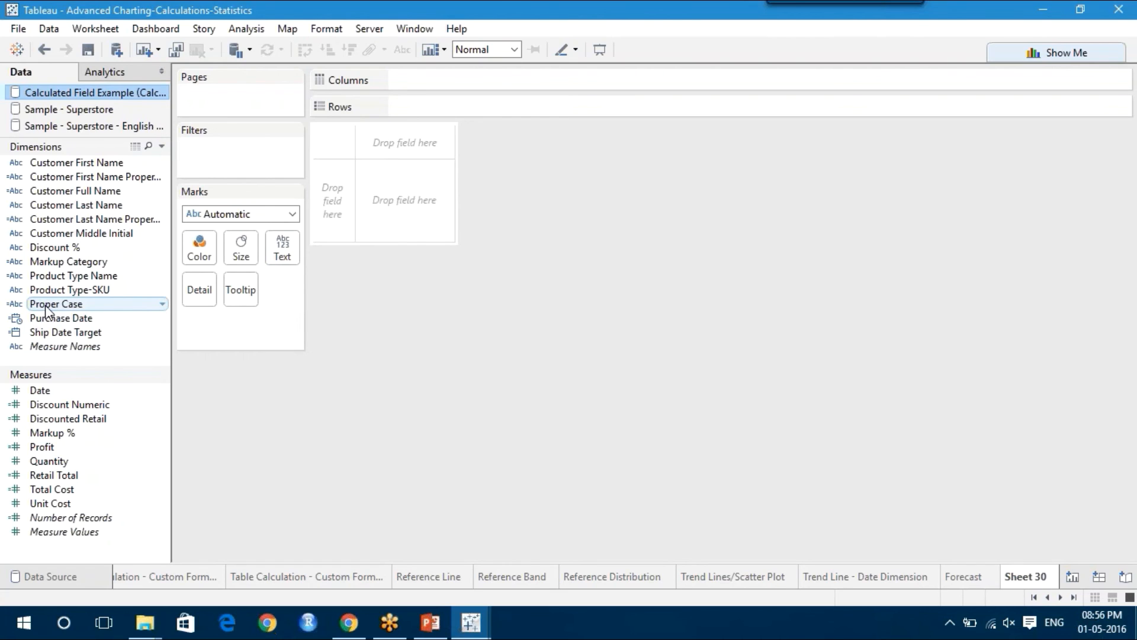
Add the Customer First Name dimension to the rows of Sheet 30
left_click_drag(114, 166, 504, 105)
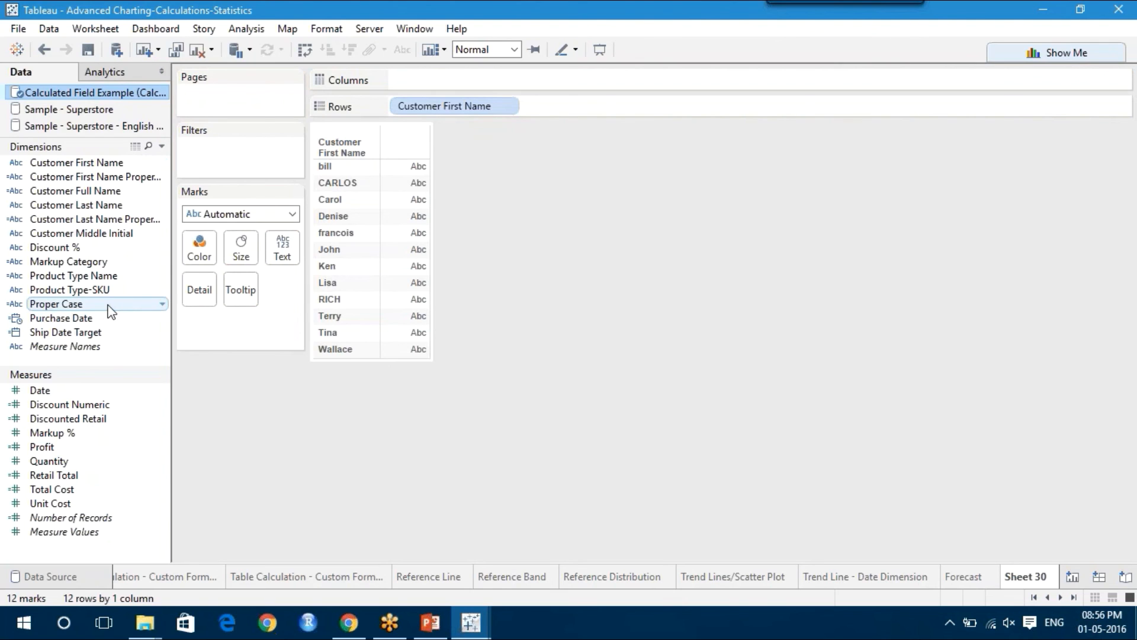
Add the Proper Case field to the rows after Customer First Name and copy its entire formula
mouse_move(109, 312)
left_mouse_down()
mouse_move(663, 73)
mouse_move(627, 101)
left_mouse_up()
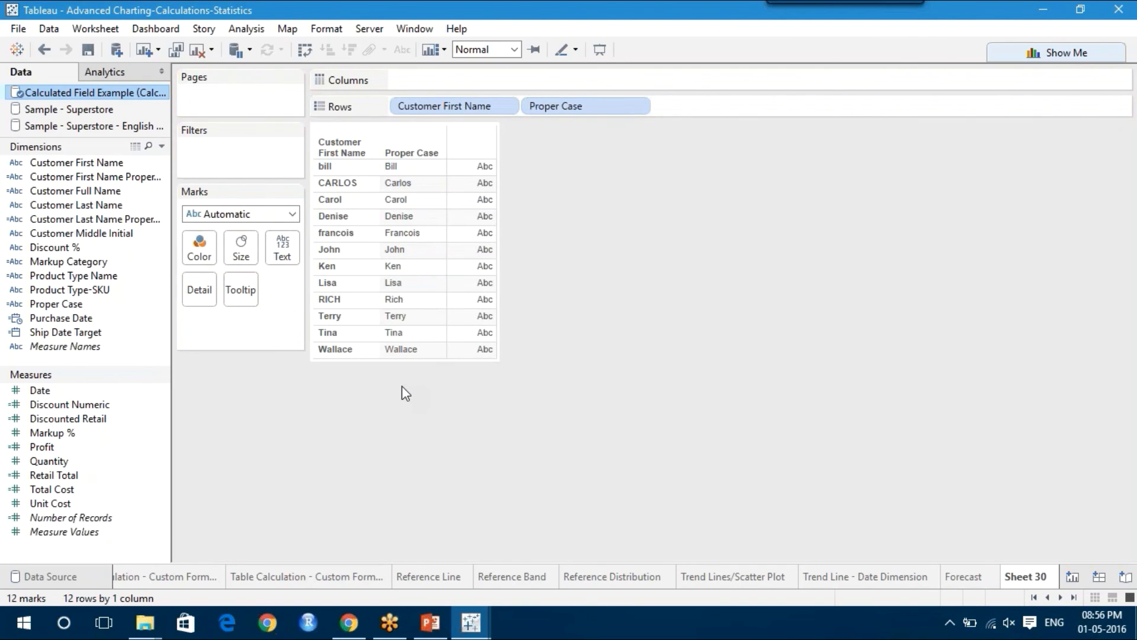
right_click(113, 314)
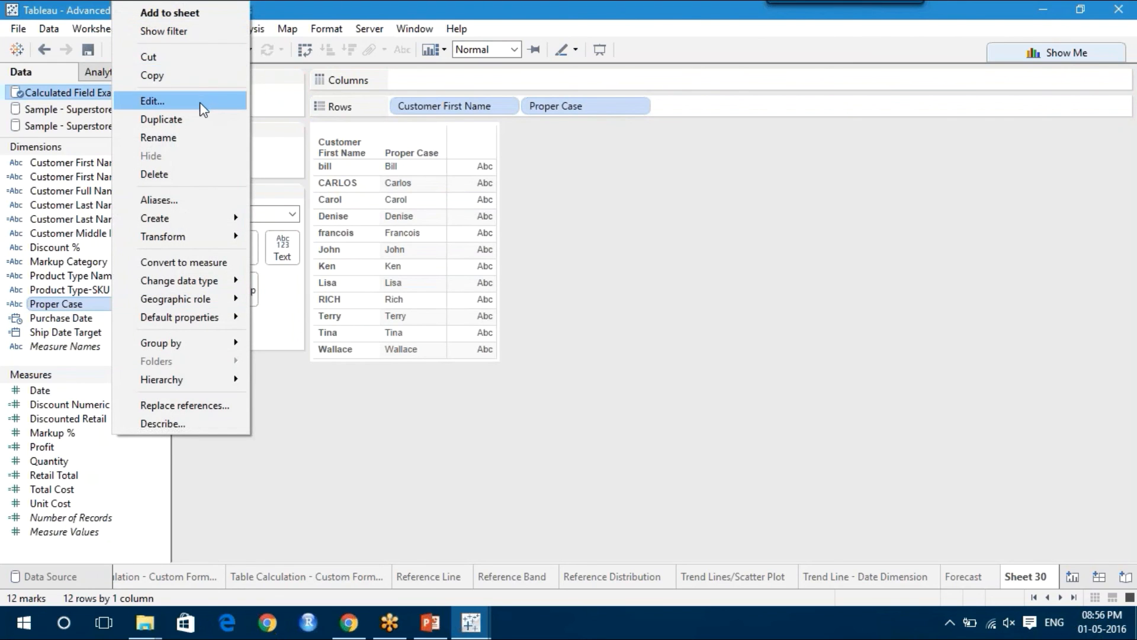
left_click(200, 102)
key("ctrl+a")
key("ctrl+c")
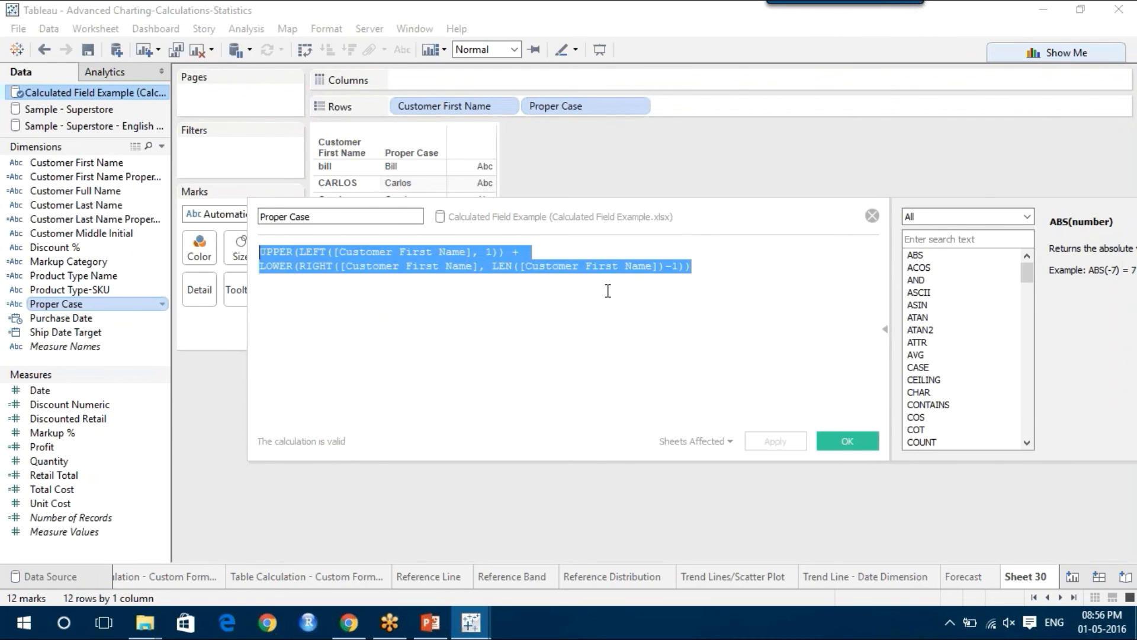
left_click(871, 216)
Create a calculated field named Proper case 2 containing the copied Proper Case formula
left_click(245, 31)
left_click(303, 334)
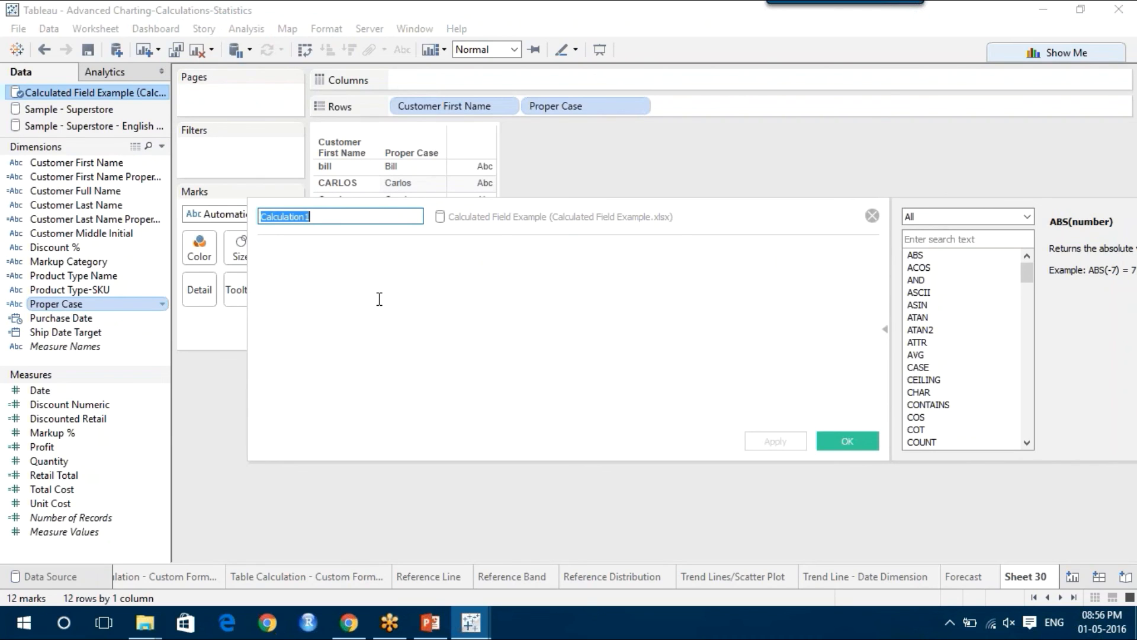
type("Poper")
key("BackSpace")
key("BackSpace")
key("BackSpace")
key("BackSpace")
key("BackSpace")
type("roper case 2")
left_click(342, 295)
key("ctrl+v")
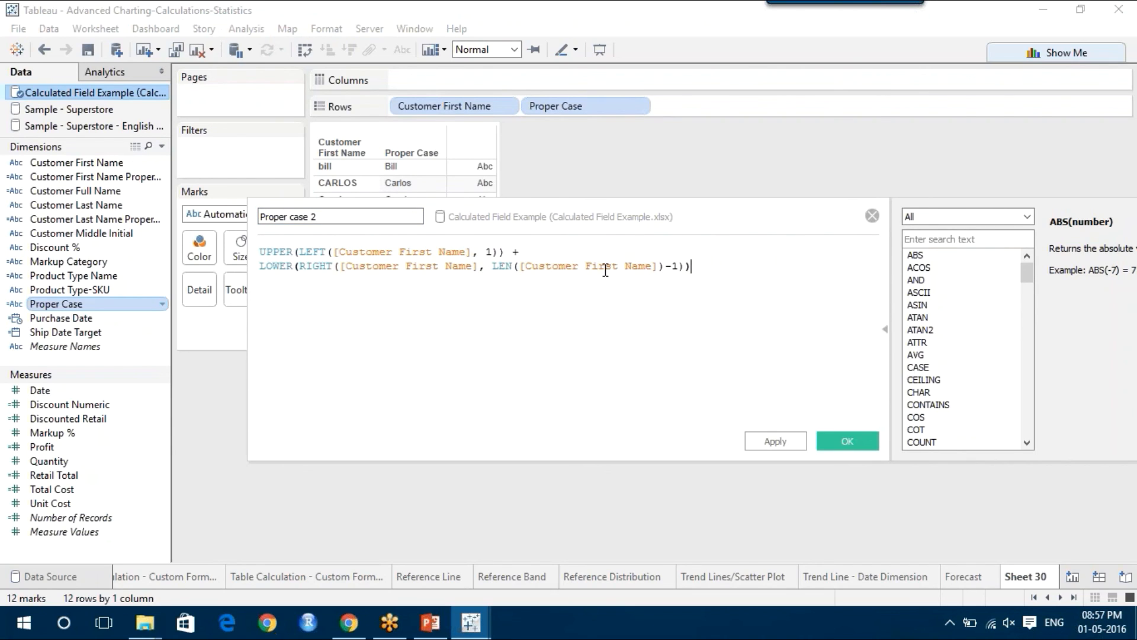
Save Proper case 2 with 2 subtracted from the LEN result and add it to the rows after Proper Case
left_click(679, 264)
key("BackSpace")
type("2")
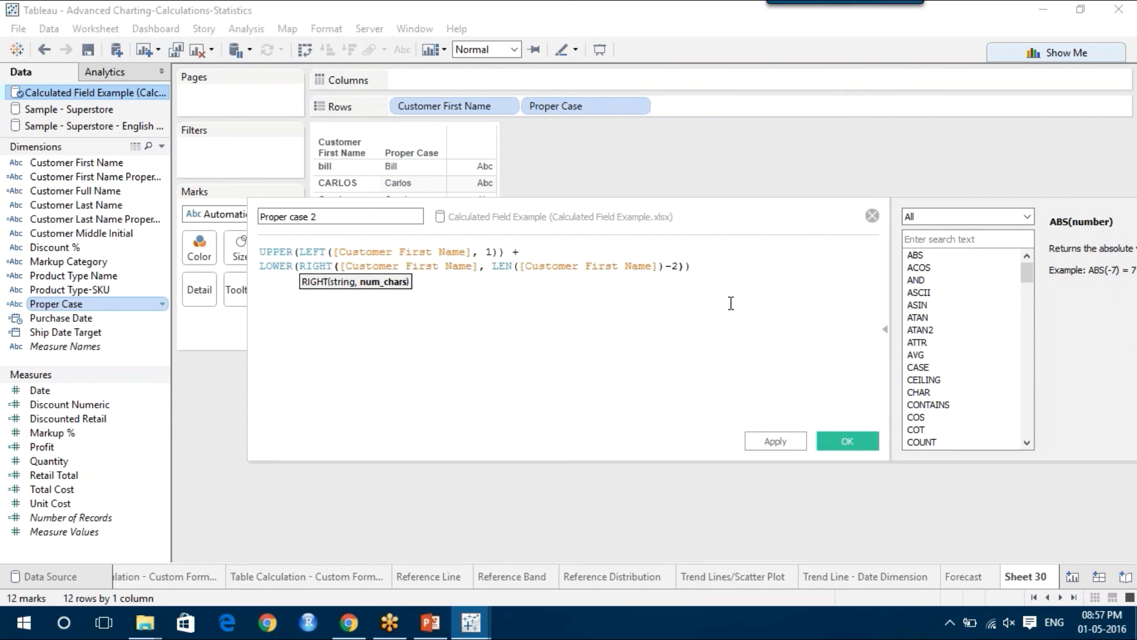
left_click(558, 365)
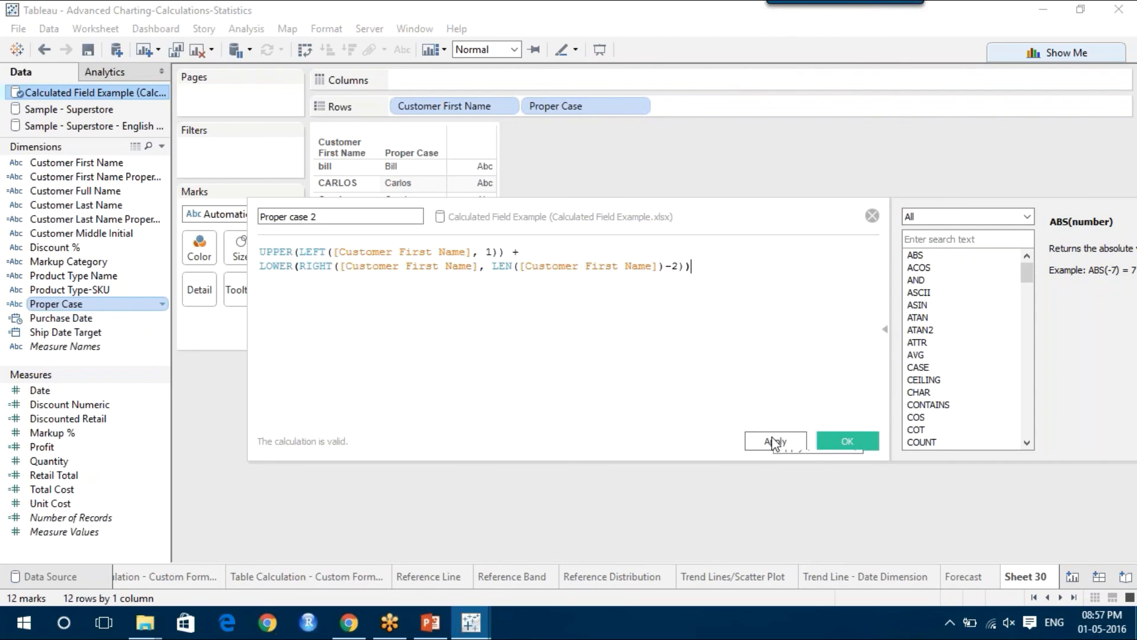
left_click(679, 262)
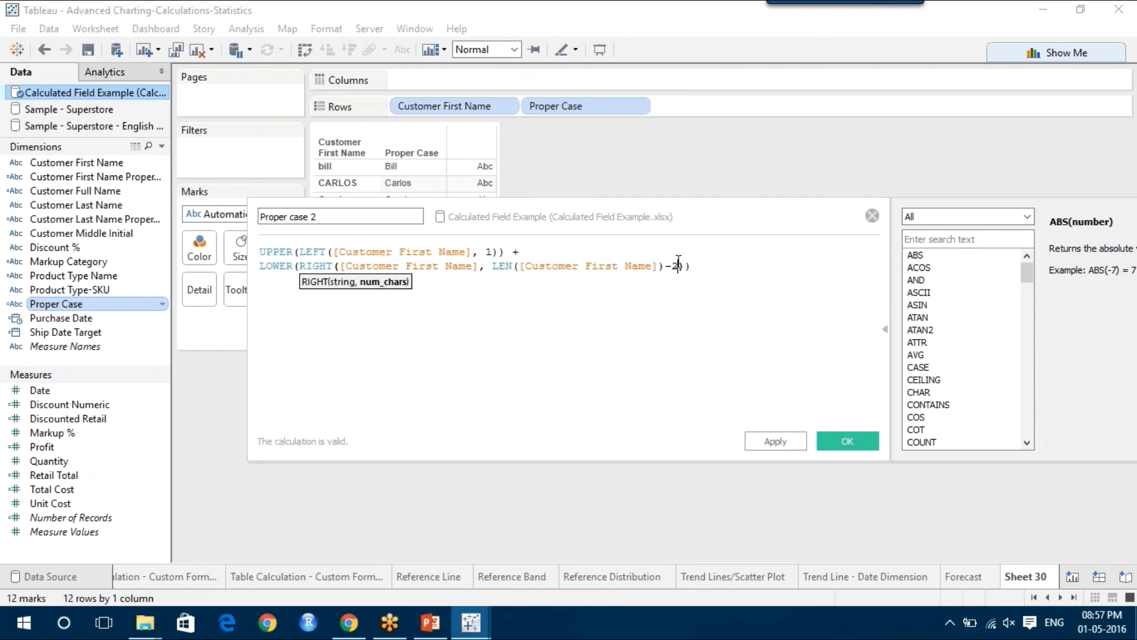
left_click(793, 448)
left_click(847, 442)
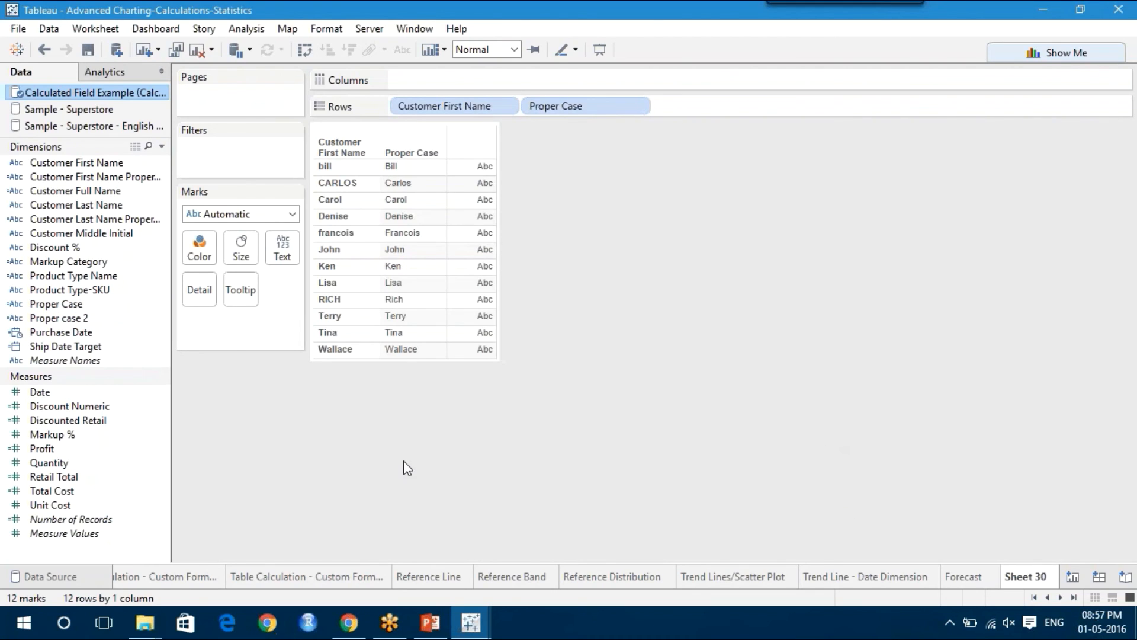
left_click_drag(65, 318, 734, 106)
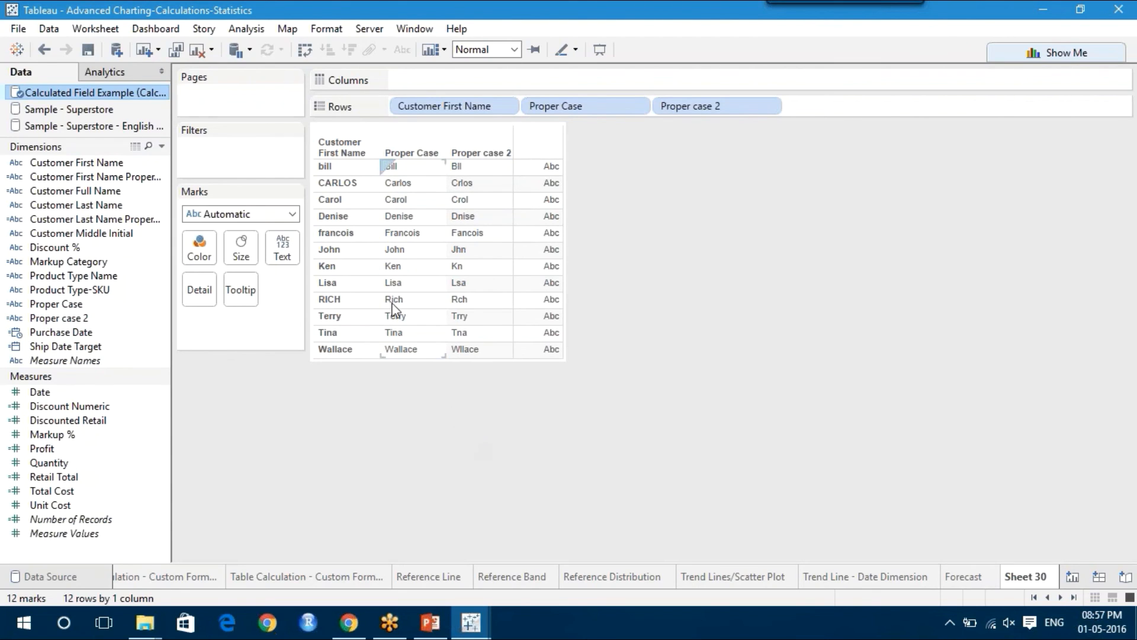
Create another calculated field from the copied formula and name it Proper case 3
left_click(262, 34)
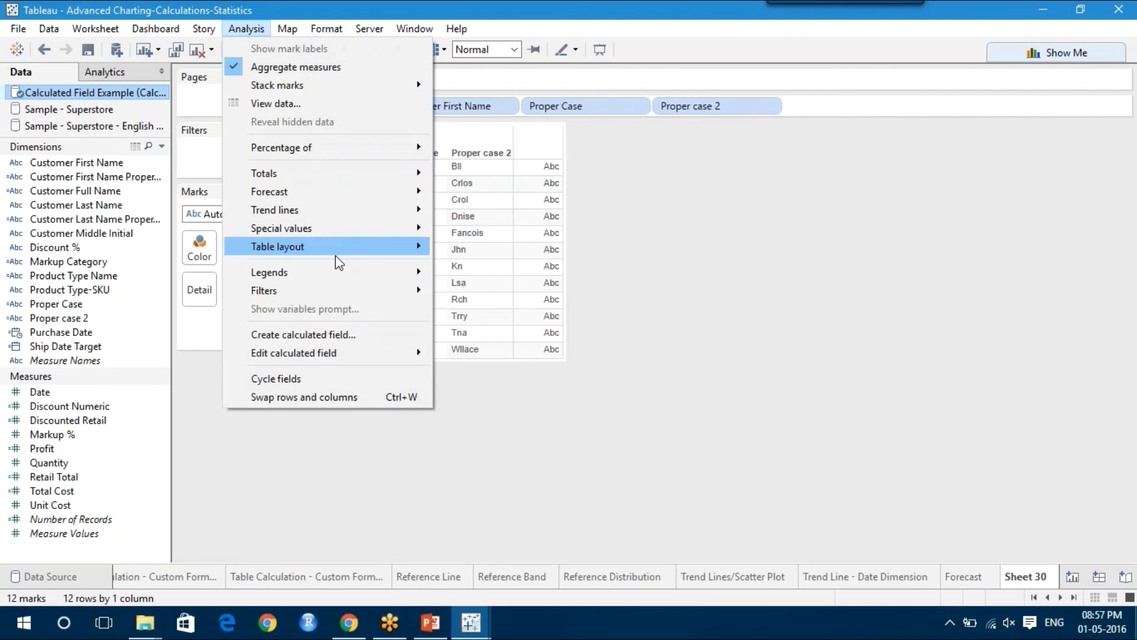
left_click(325, 335)
left_click(425, 324)
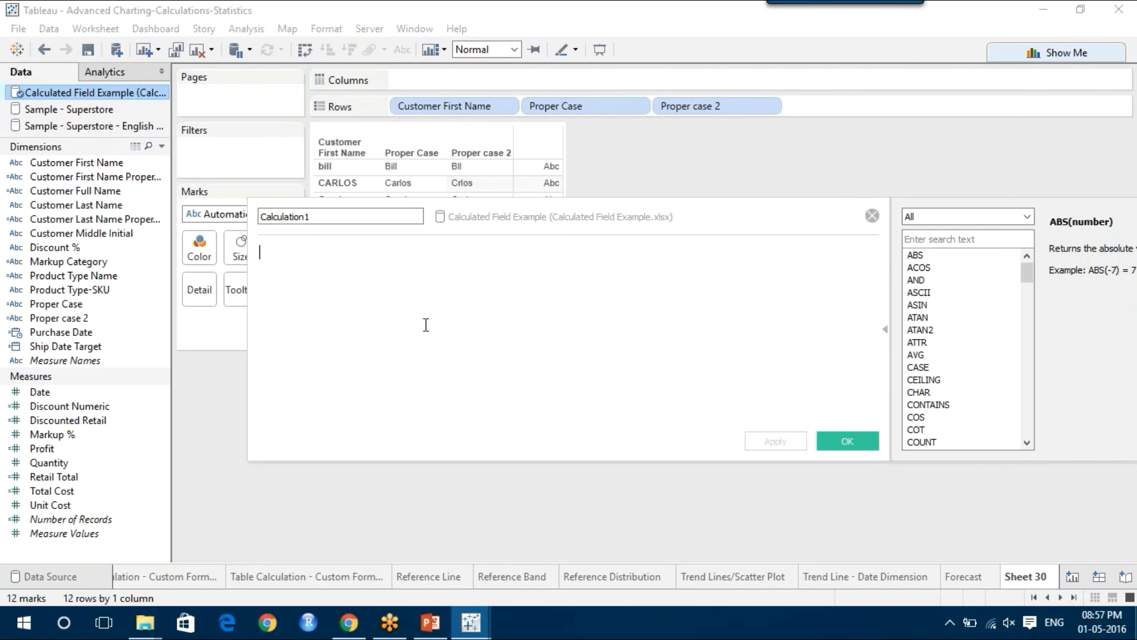
key("ctrl+v")
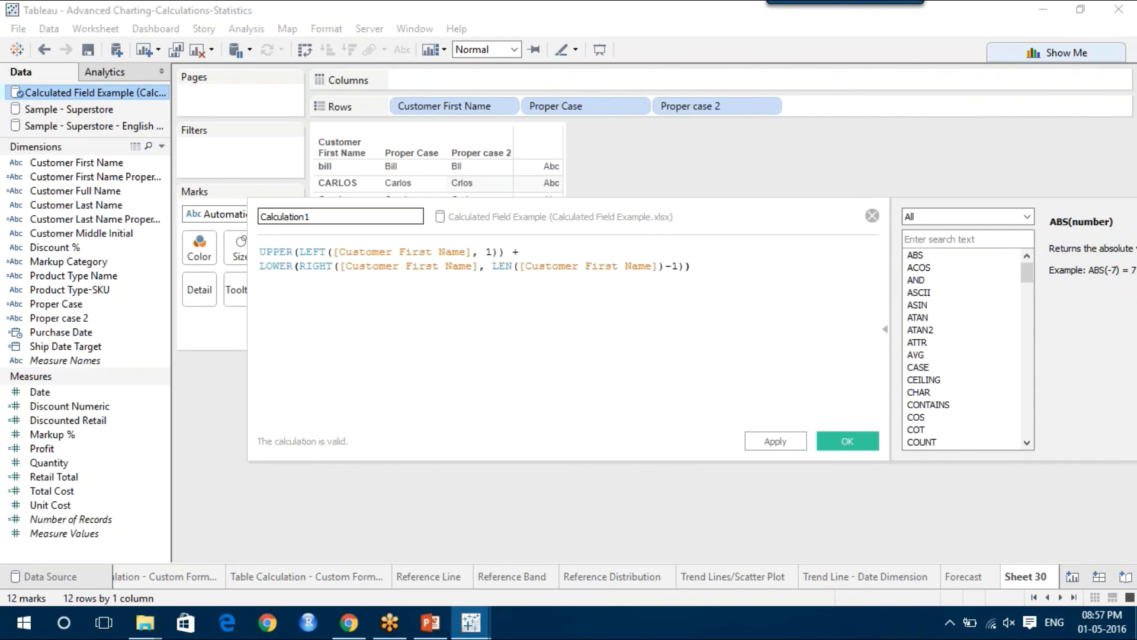
key("ctrl+a")
type("Proper case 3")
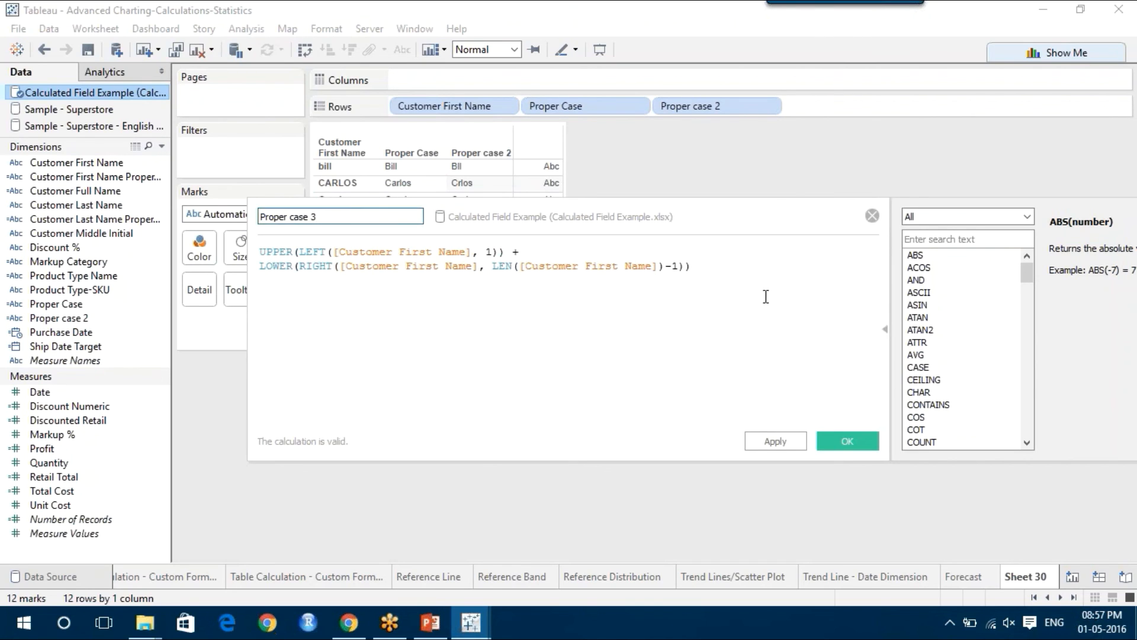
Remove the subtraction of 1 after LEN in the Proper case 3 formula and save the field
left_click(678, 265)
key("BackSpace")
key("BackSpace")
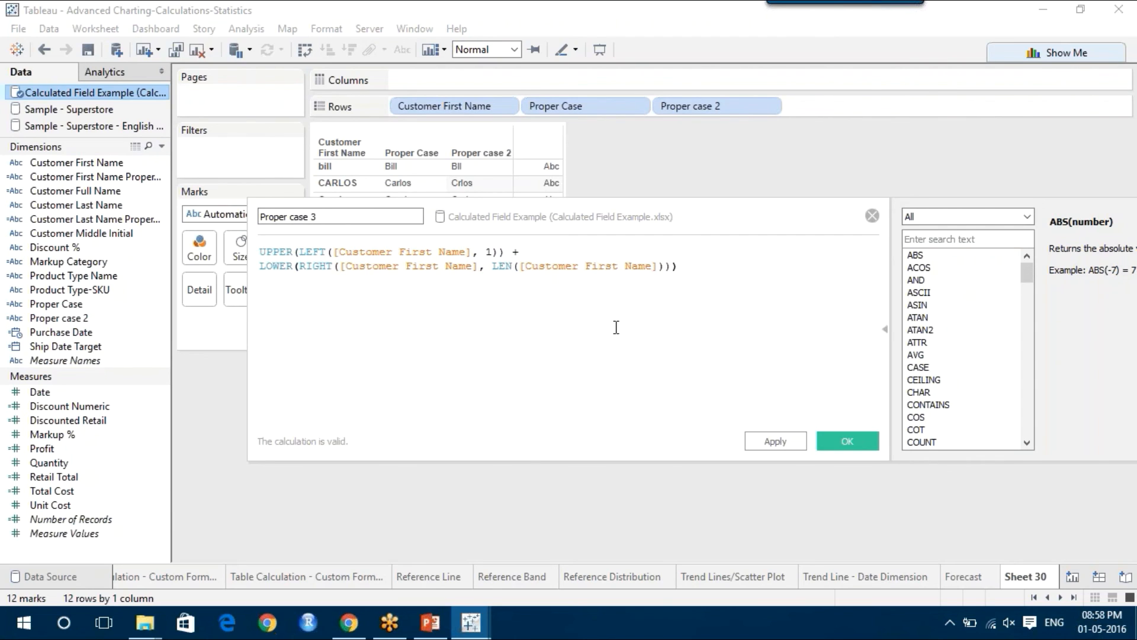
left_click(792, 448)
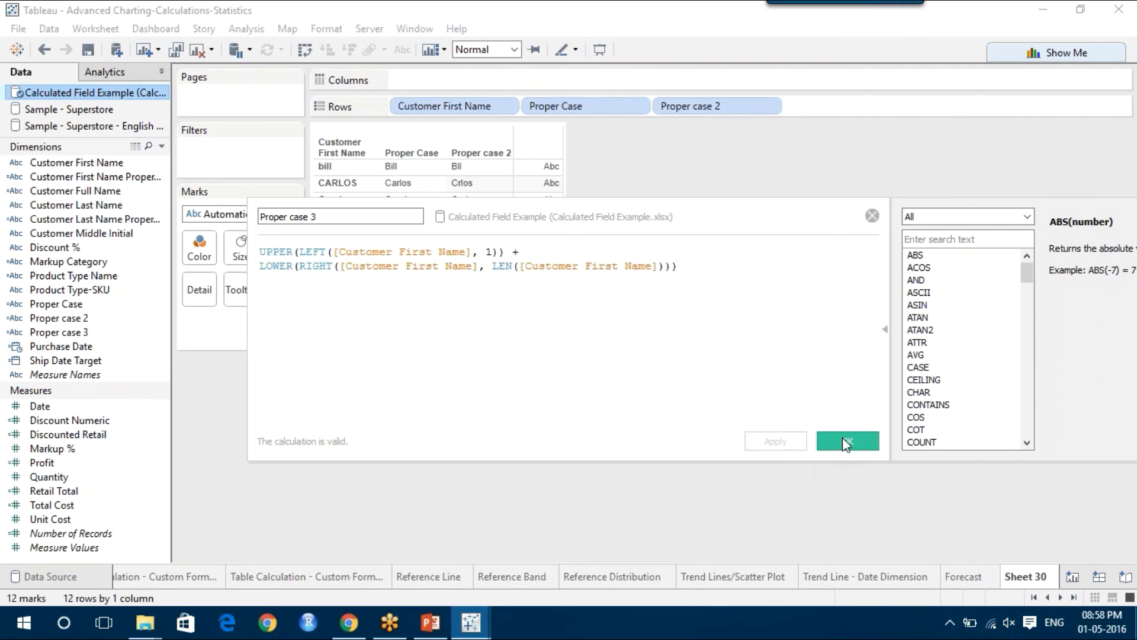
left_click(842, 437)
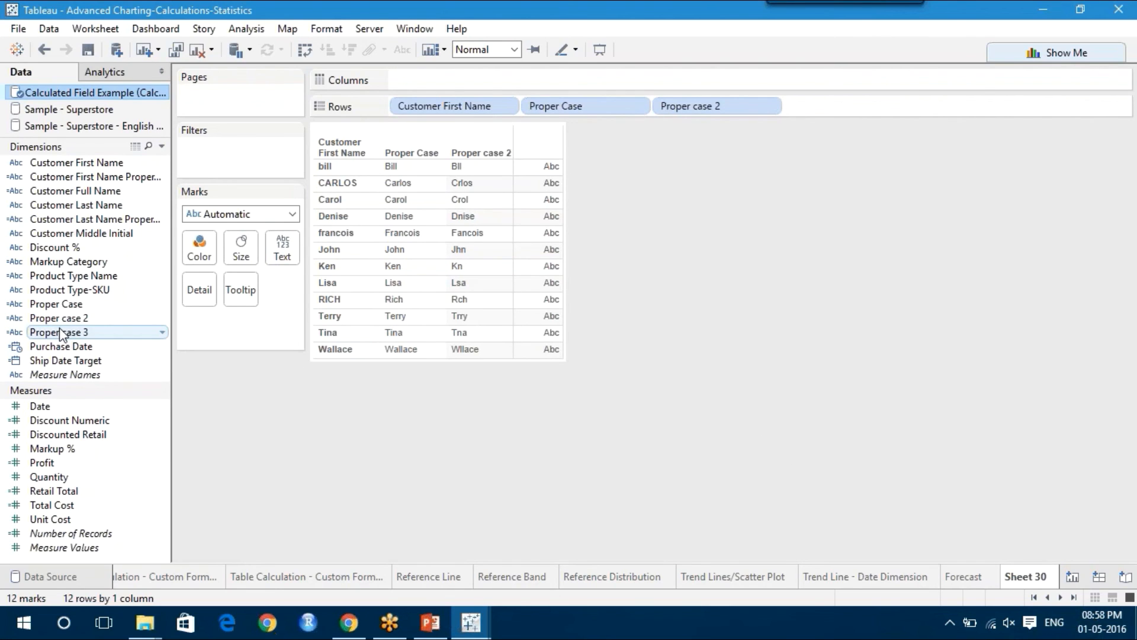
Try to add Proper case 3 to the rows after Proper case 2
left_click_drag(59, 332, 871, 105)
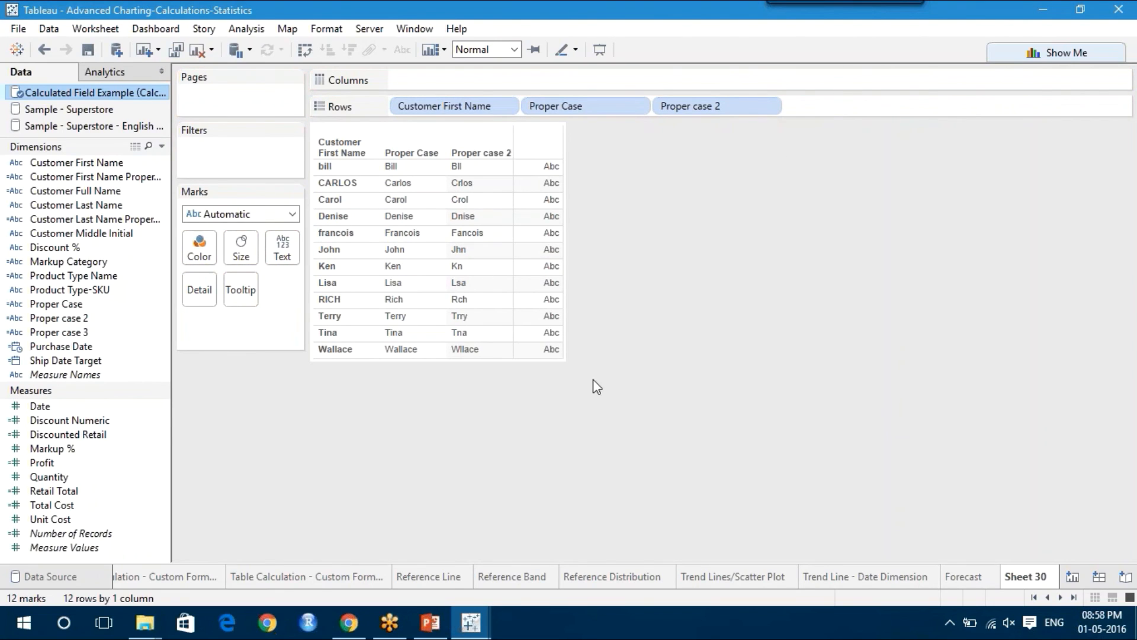
left_click_drag(89, 333, 840, 104)
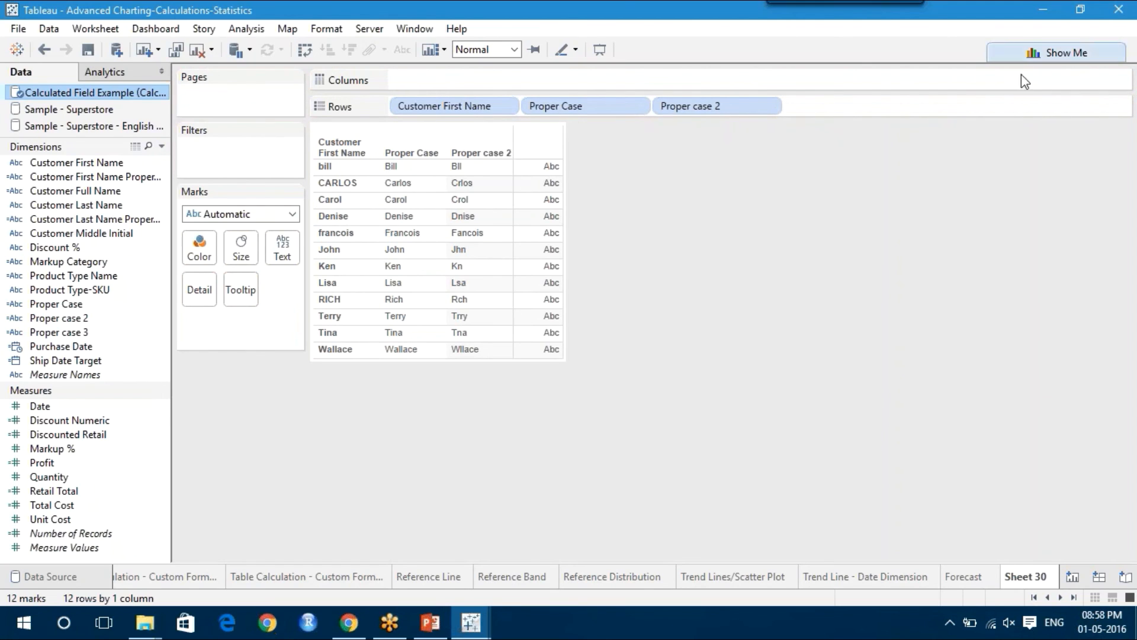
left_click_drag(107, 334, 858, 108)
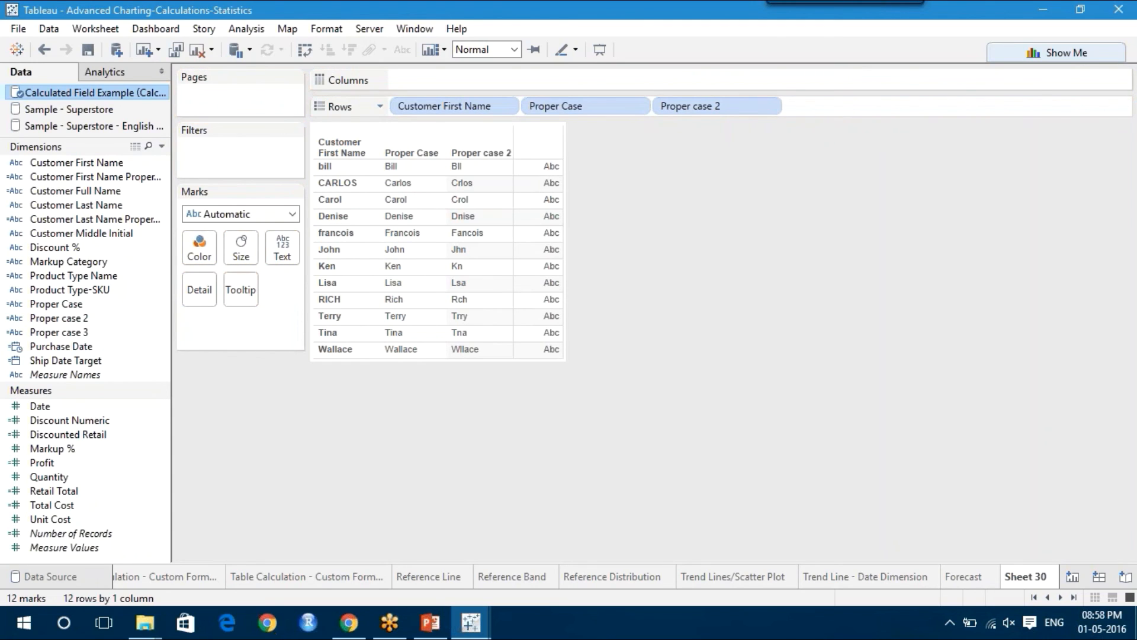
Replace Proper case 2 with Proper case 3 on the rows, after Proper Case
left_click_drag(681, 107, 360, 516)
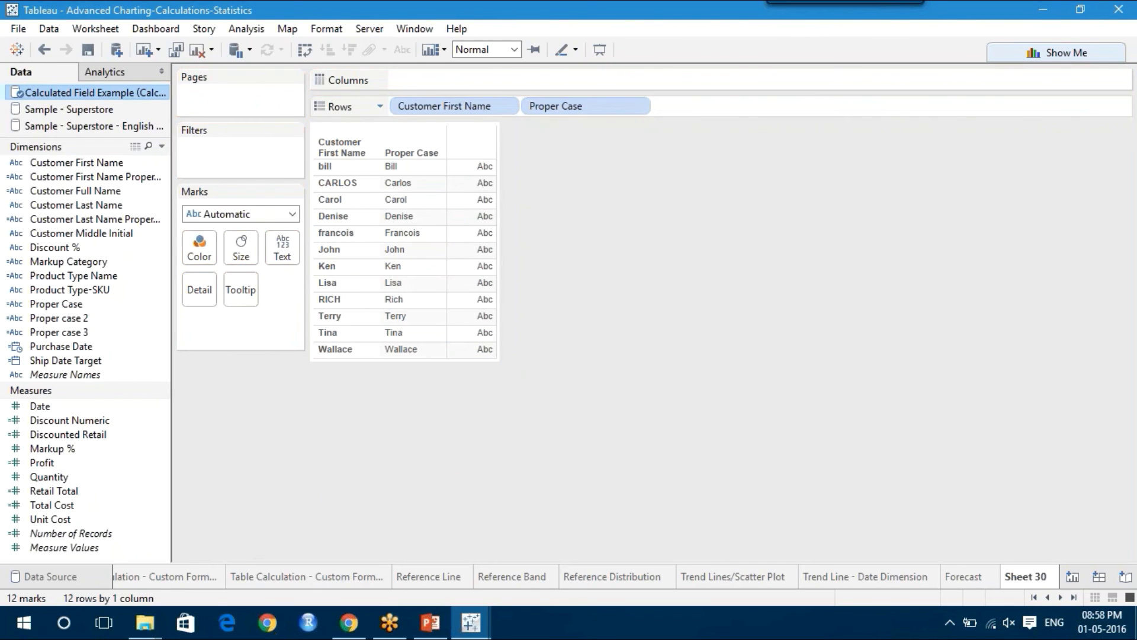
left_click_drag(72, 334, 716, 103)
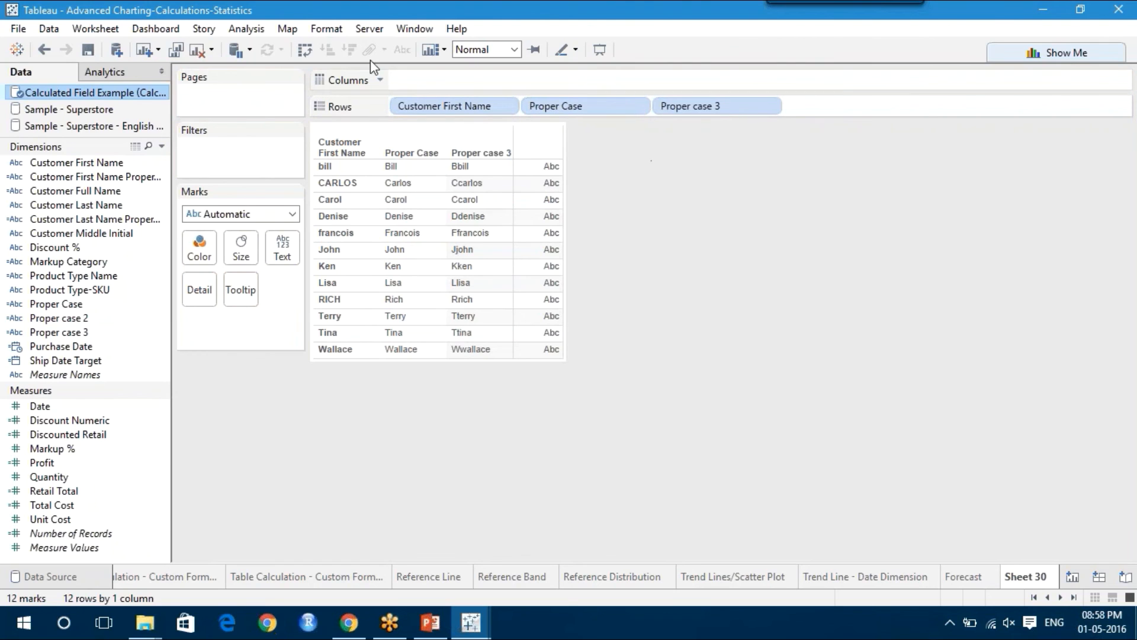
Open the Proper case 3 formula beneath the table and compare its UPPER and LOWER parts with the resulting names, leaving it unchanged
right_click(109, 329)
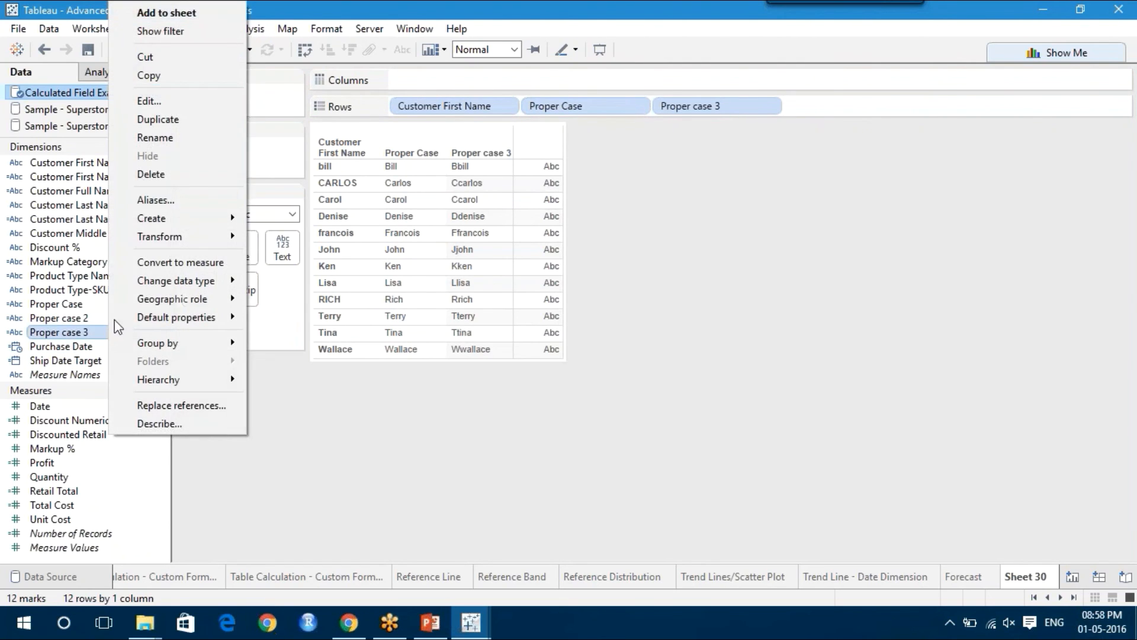
left_click(201, 100)
left_click_drag(582, 207, 476, 384)
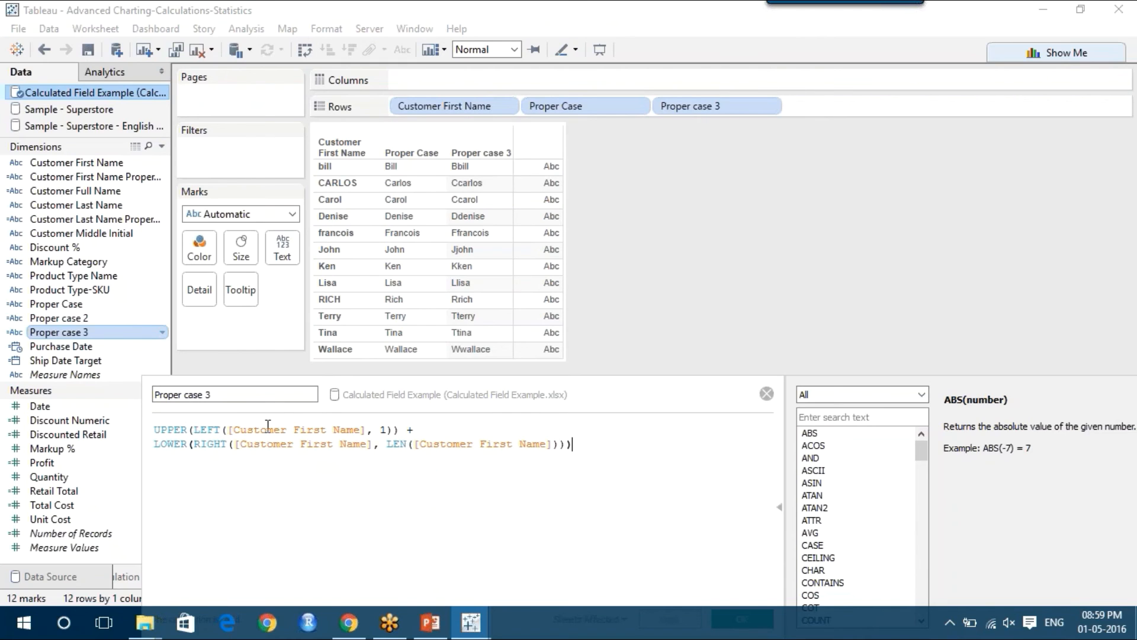
left_click(154, 431)
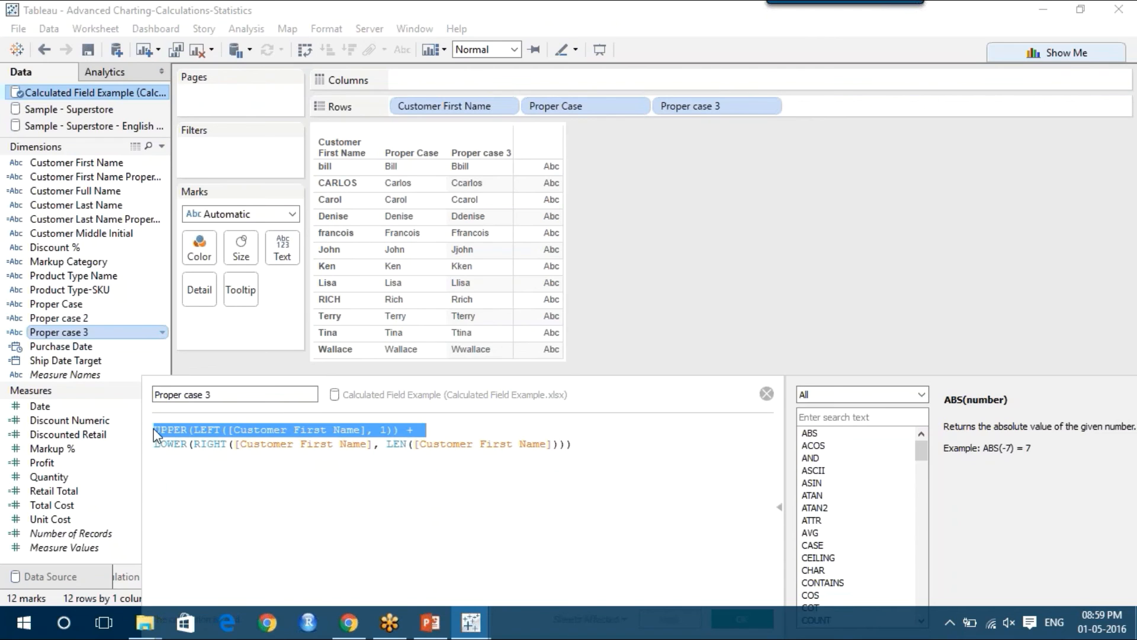
left_click(388, 515)
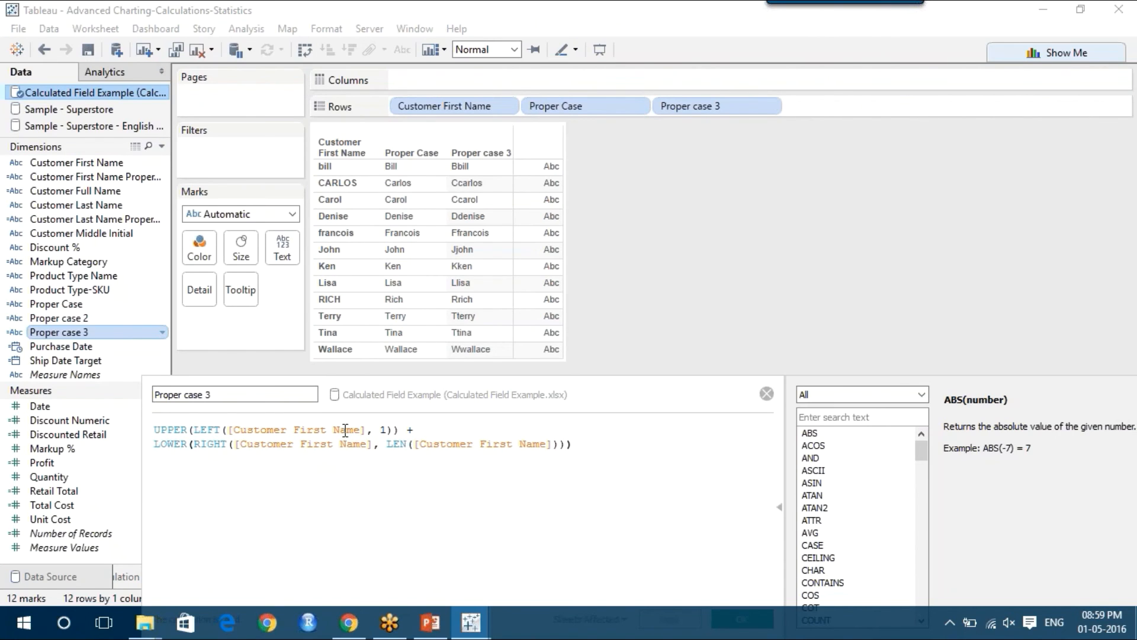
left_click(391, 167)
left_click_drag(399, 428, 153, 429)
left_click(385, 528)
left_click_drag(586, 443, 149, 449)
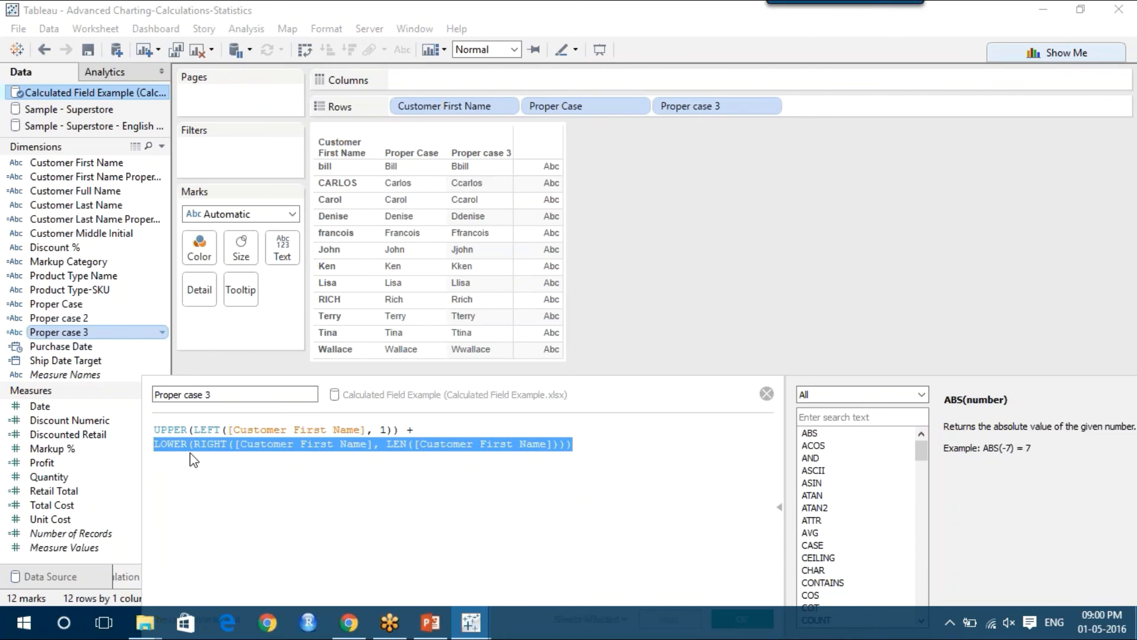
left_click(417, 428)
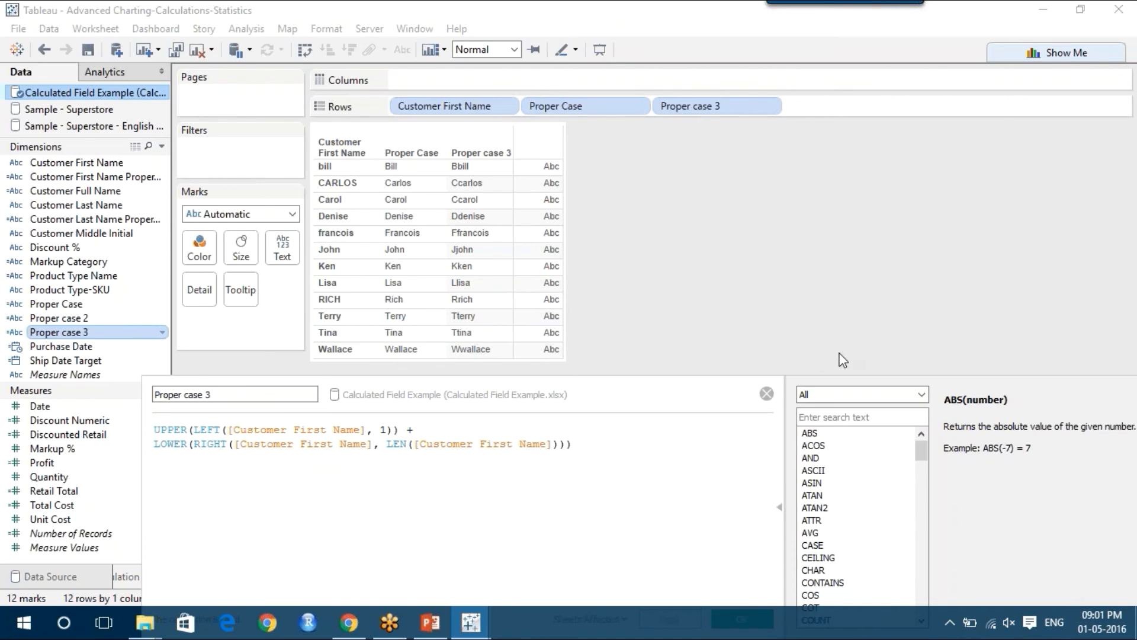
left_click(766, 393)
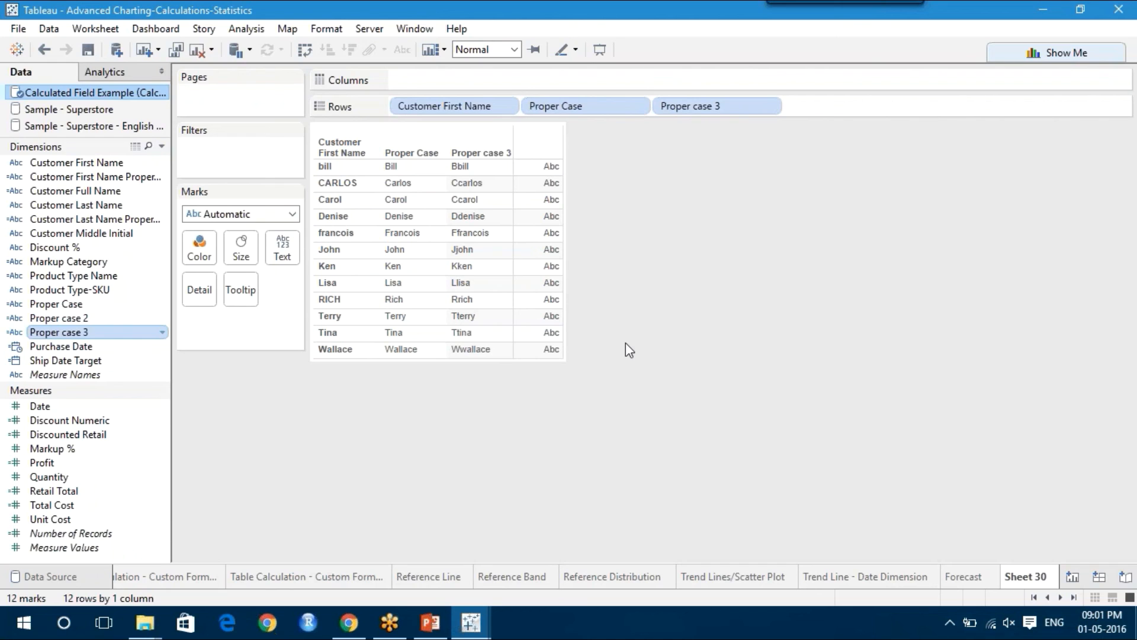
Check the Calculated Fields & LOD slide in PowerPoint and return to the Advanced Charting-Calculations-Statistics workbook in Tableau
left_click(430, 622)
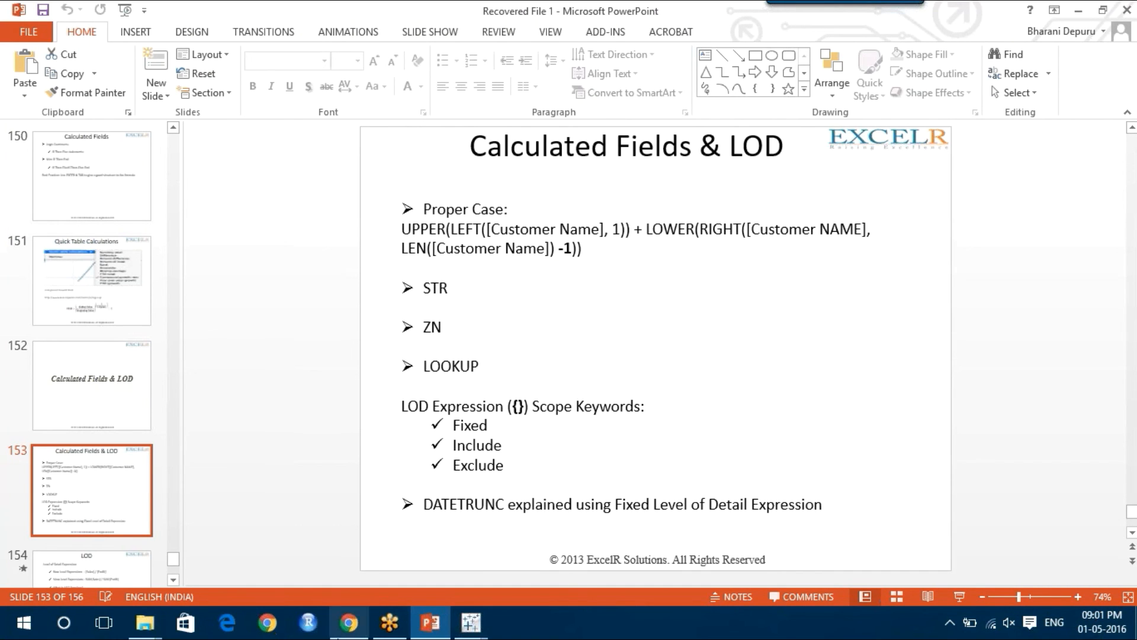
left_click(469, 622)
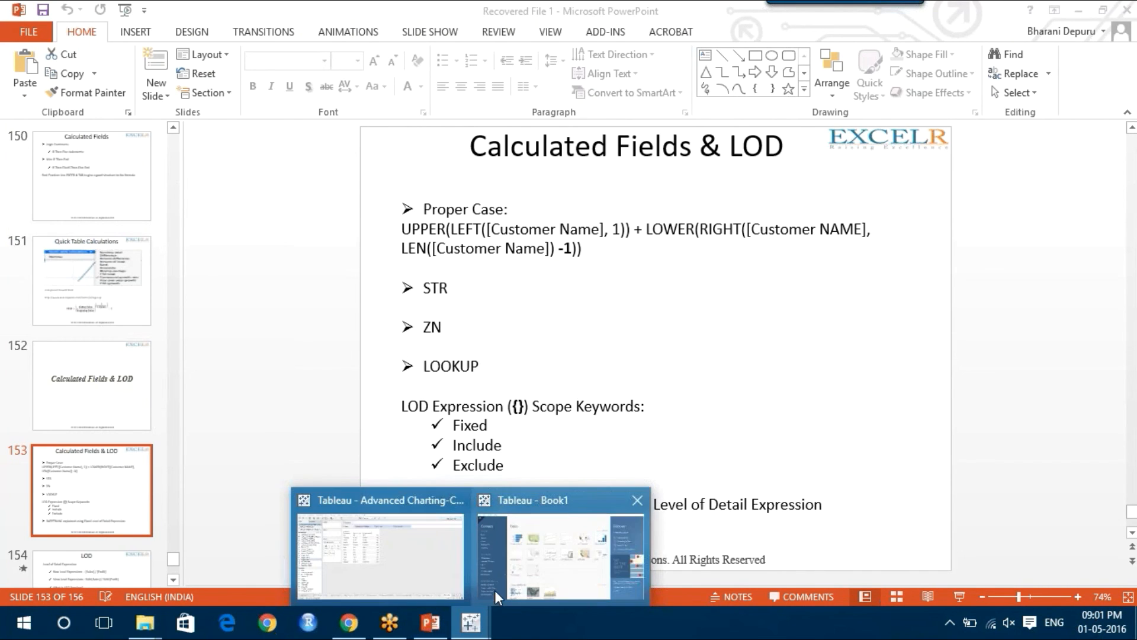
left_click(398, 559)
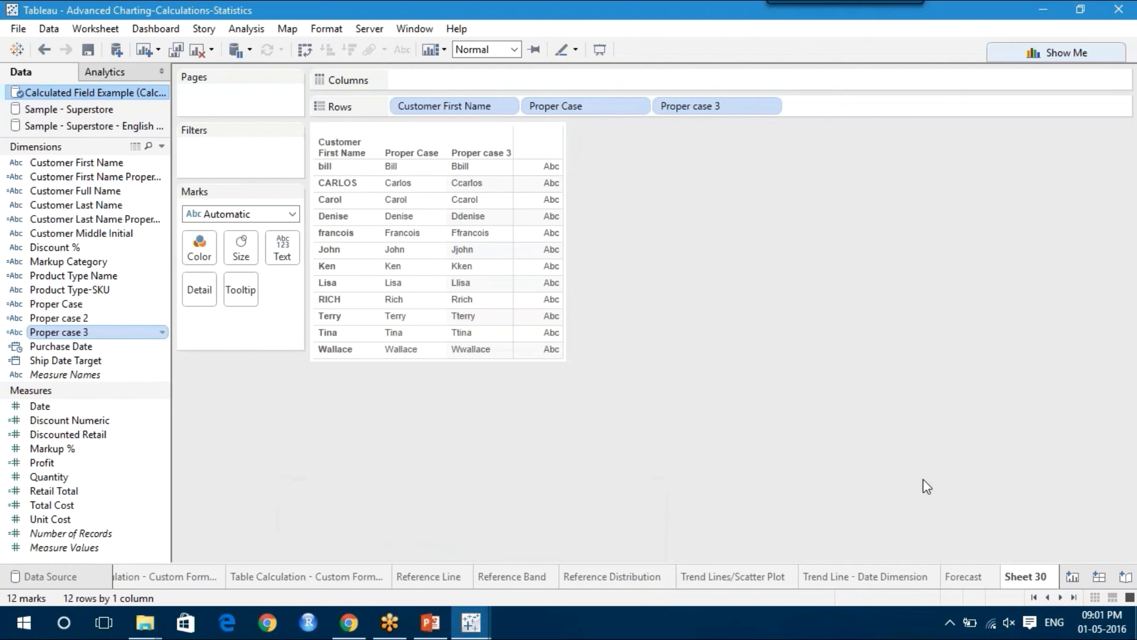
Create a new worksheet and switch to the Sample - Superstore data source, bringing the Quantity and Sales measures into view
left_click(1073, 577)
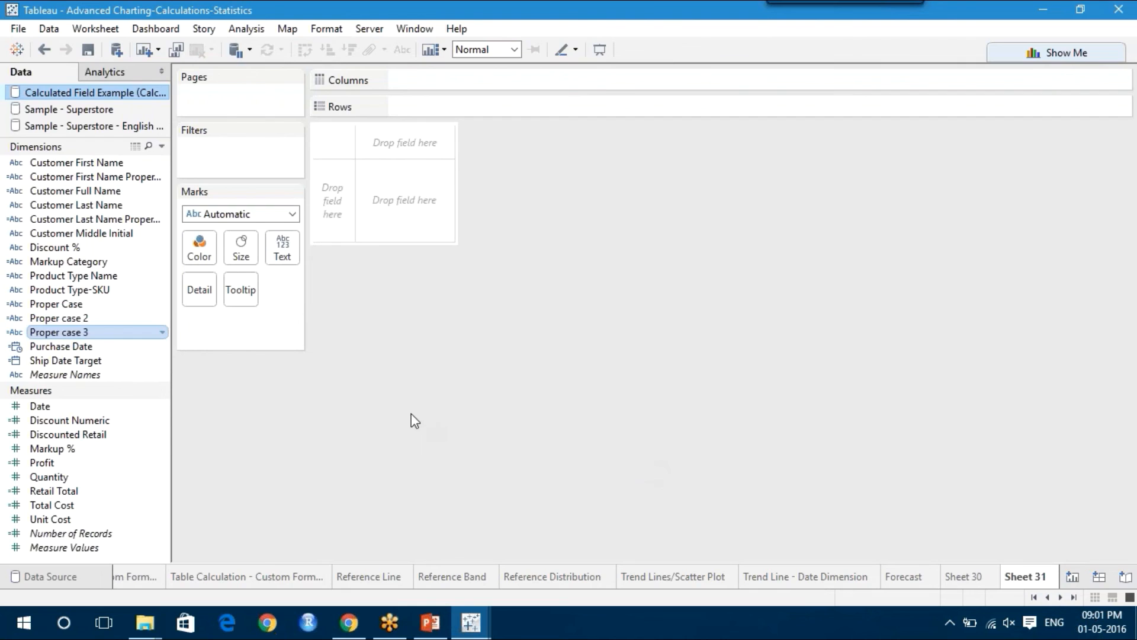
left_click(88, 111)
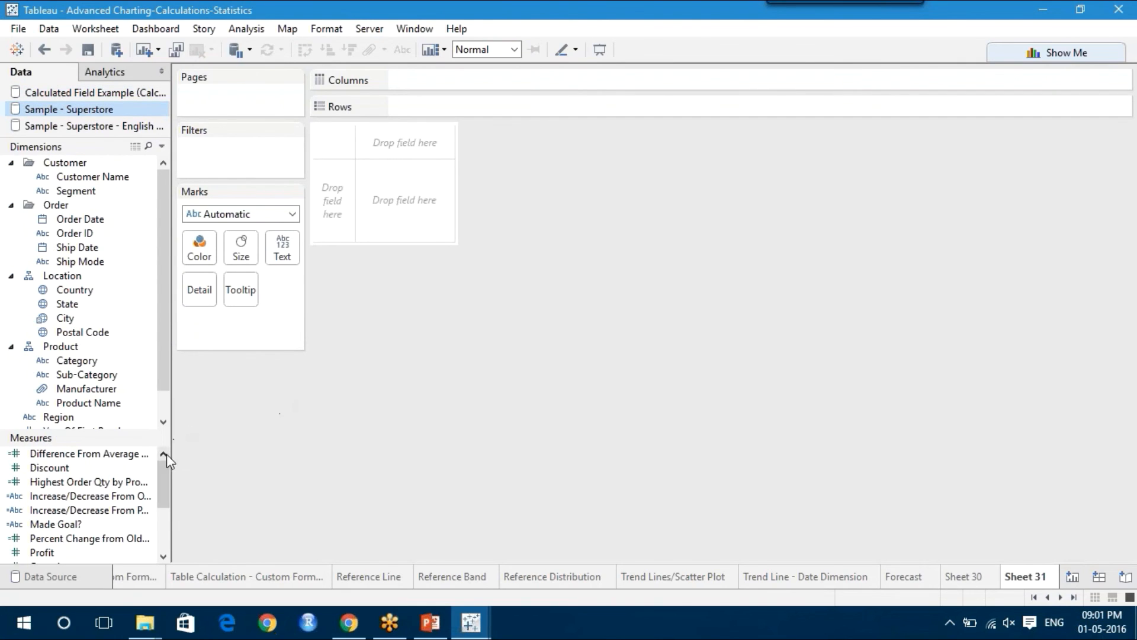
left_click_drag(162, 473, 162, 500)
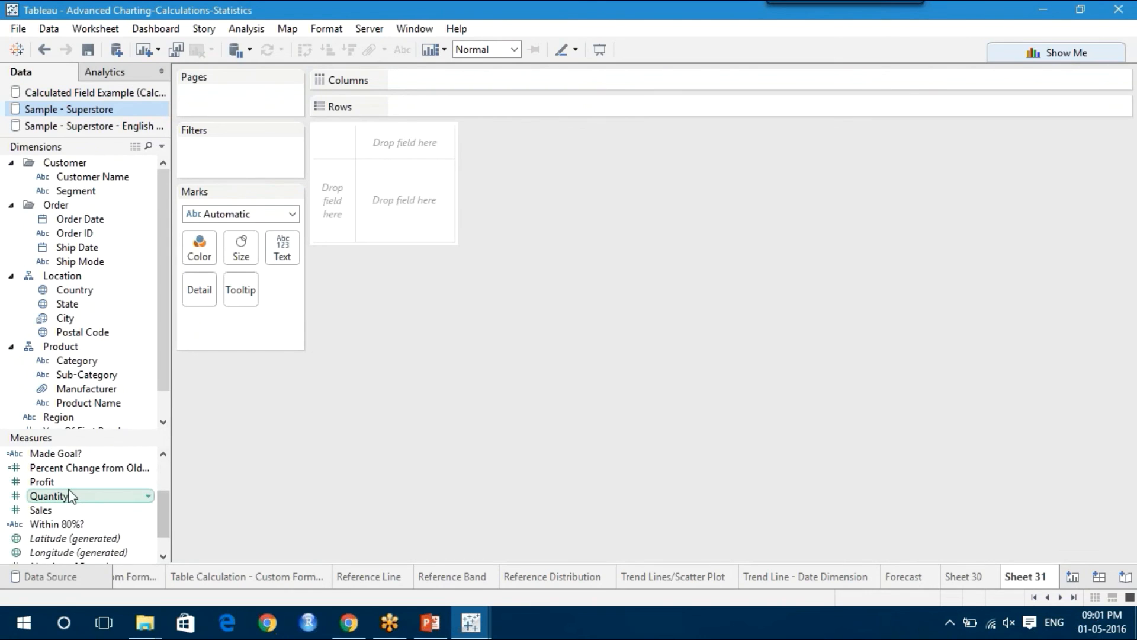
Place Quantity on the rows and inspect the underlying Sample - Superstore records, sorted by Quantity
mouse_move(70, 501)
left_mouse_down()
mouse_move(402, 315)
mouse_move(478, 132)
mouse_move(461, 104)
left_mouse_up()
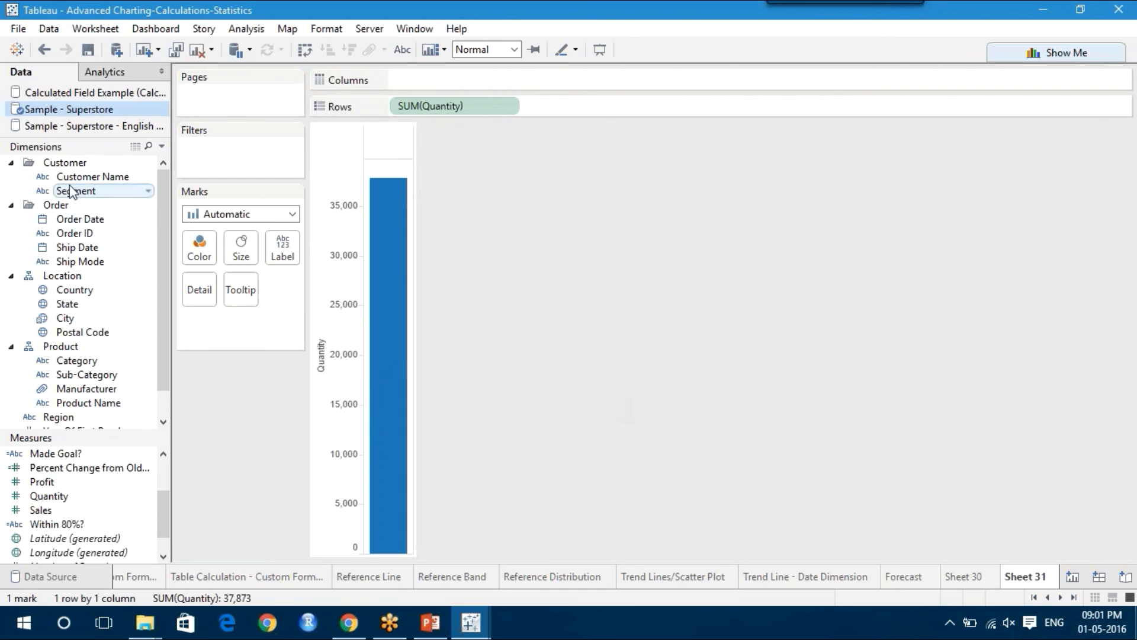
right_click(109, 113)
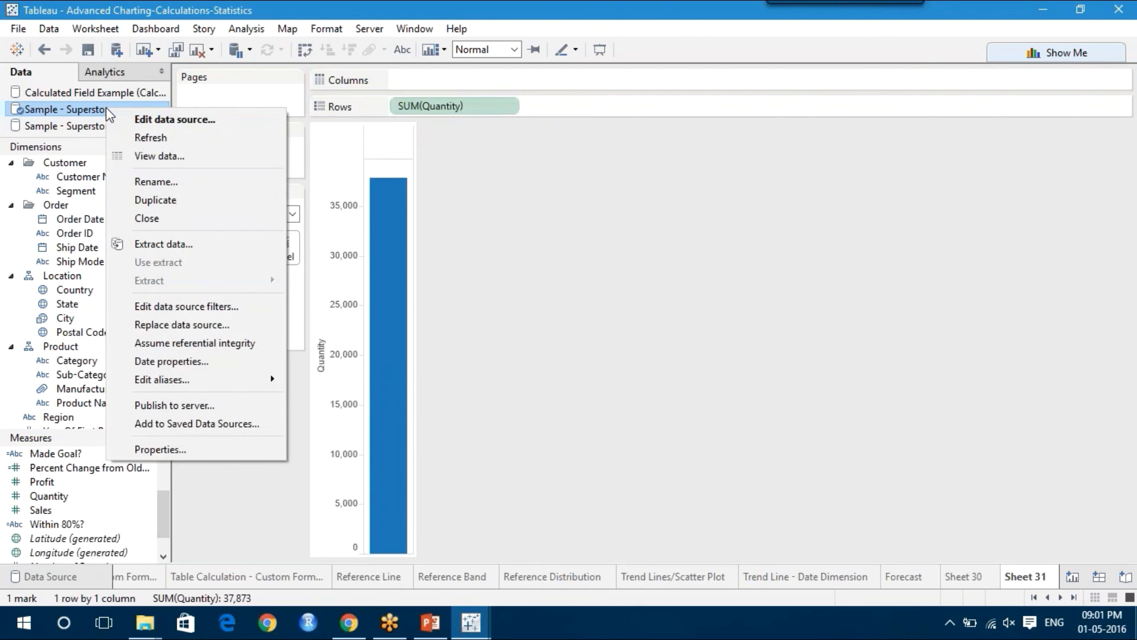
left_click(163, 155)
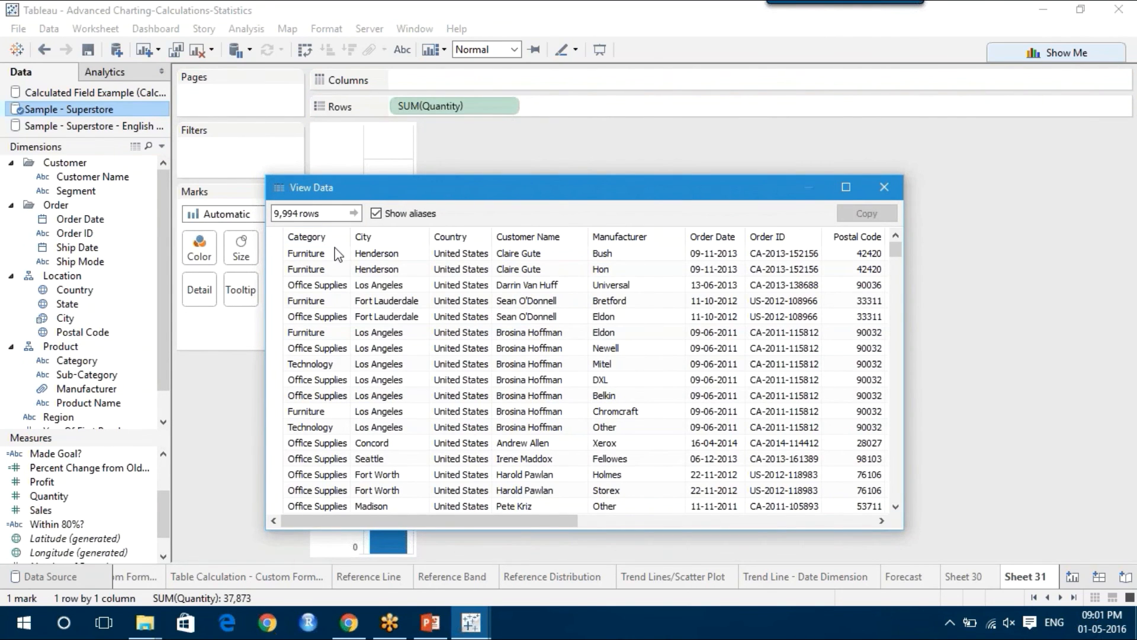
key("Right")
key("Right")
key("Right")
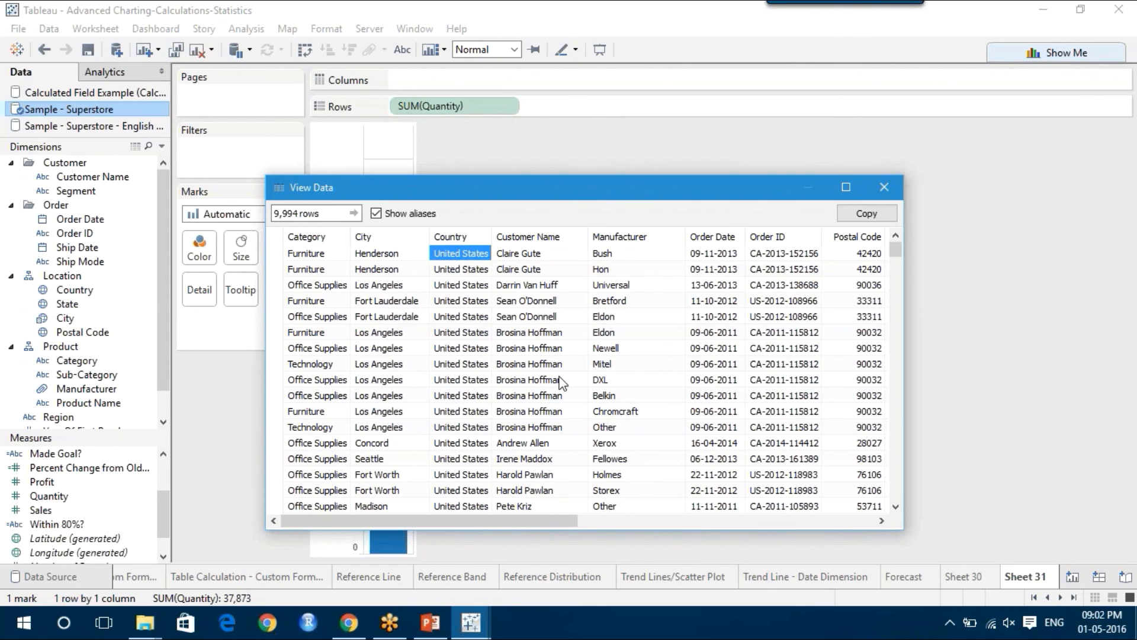
key("Right")
key("Right")
key("Right")
left_click_drag(456, 520, 836, 515)
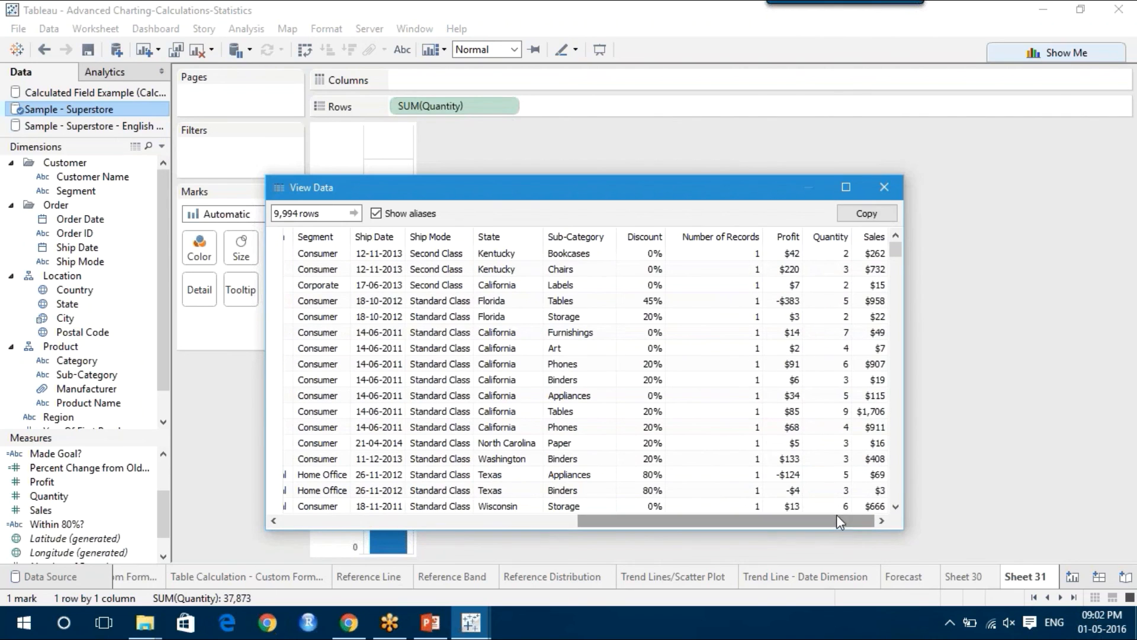
left_click(832, 237)
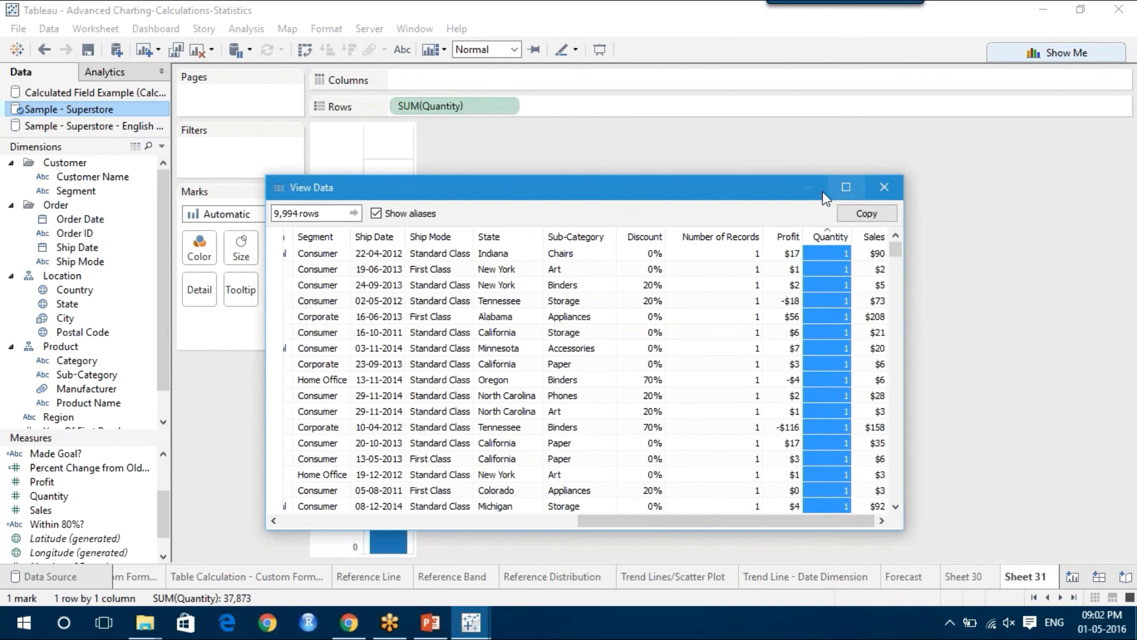
left_click_drag(779, 196, 1102, 174)
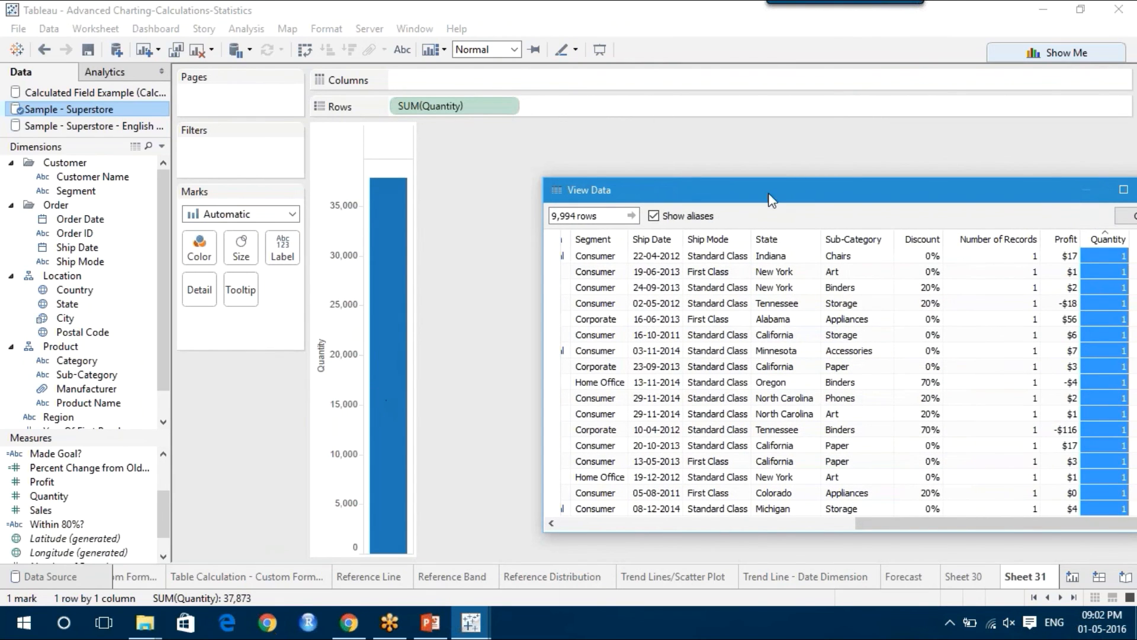
left_click_drag(819, 184, 419, 175)
left_click(756, 178)
Create a calculated field named String in the Sample - Superstore data source
left_click(246, 29)
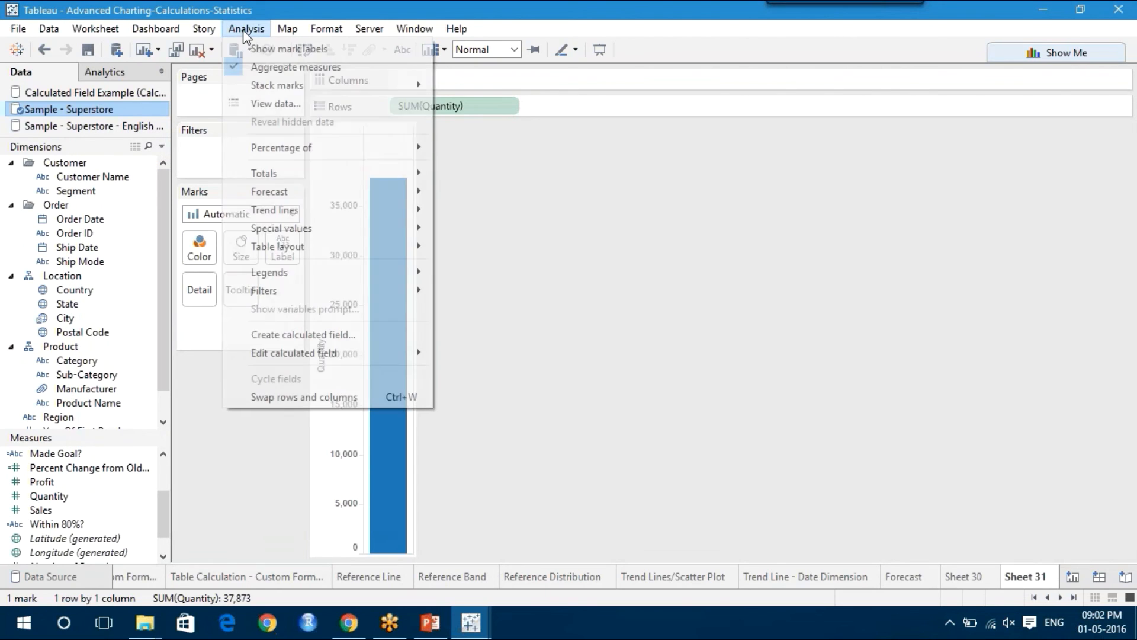
left_click(317, 334)
type("STrin")
key("BackSpace")
key("BackSpace")
key("BackSpace")
key("BackSpace")
key("BackSpace")
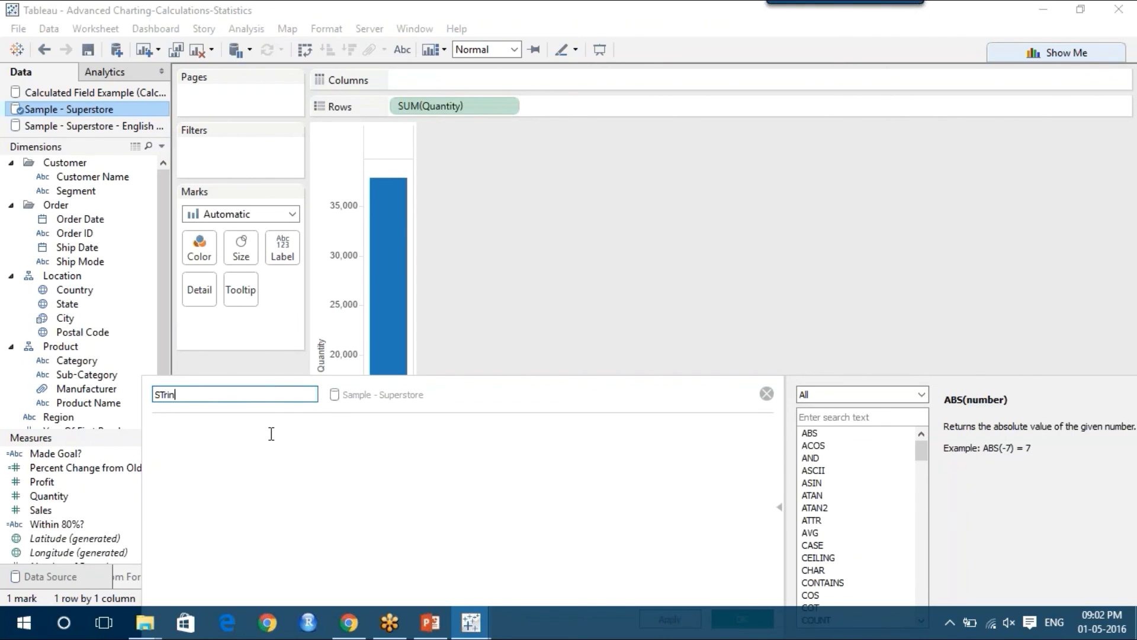
type("tring")
Define the String calculation as STR([Quantity]) and save it
left_click(191, 467)
type("STR (")
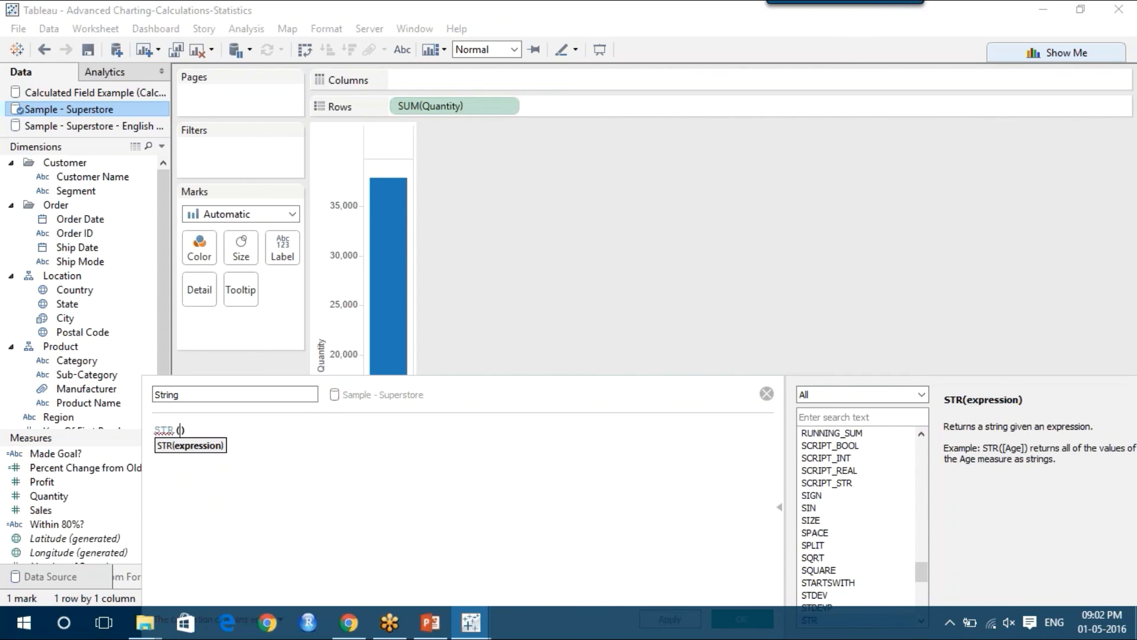
type("quan")
key("Return")
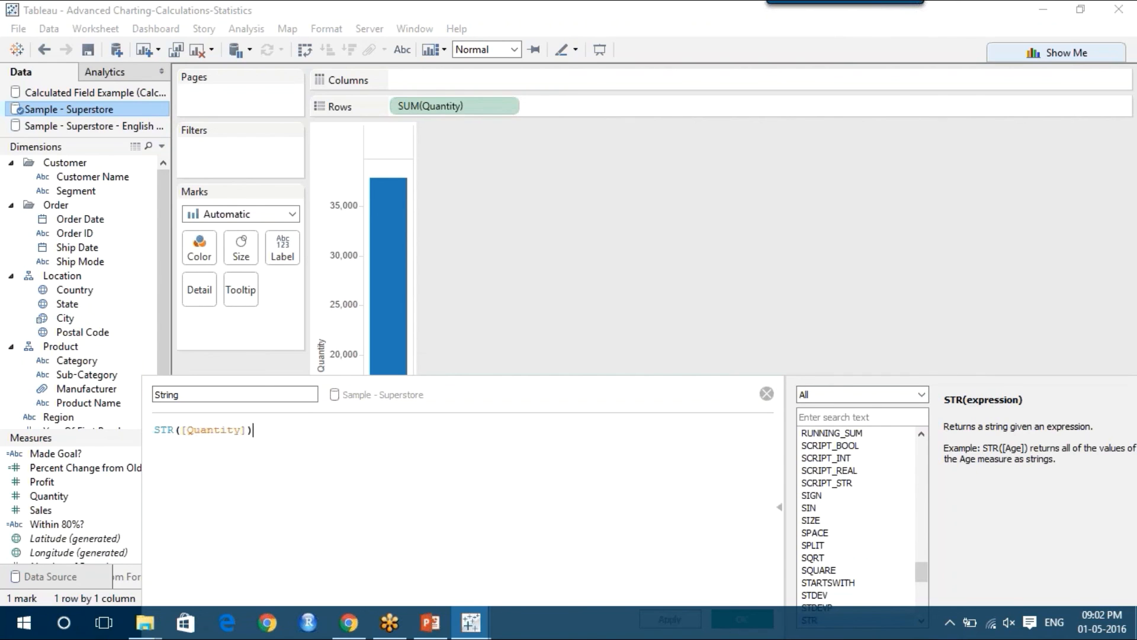
left_click_drag(517, 387, 486, 159)
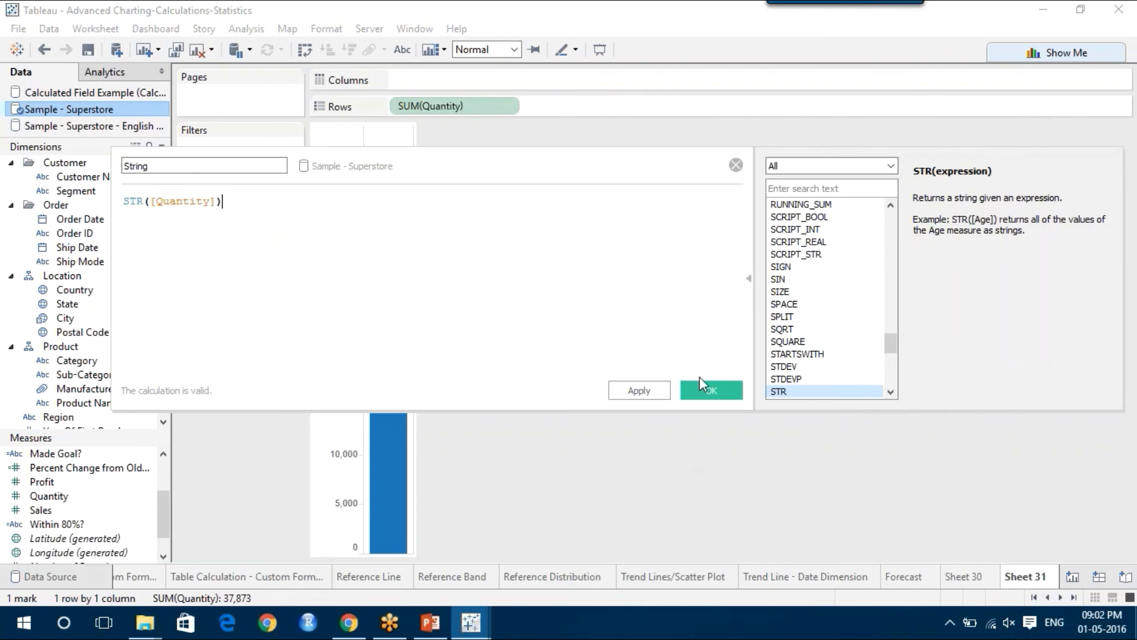
left_click(710, 391)
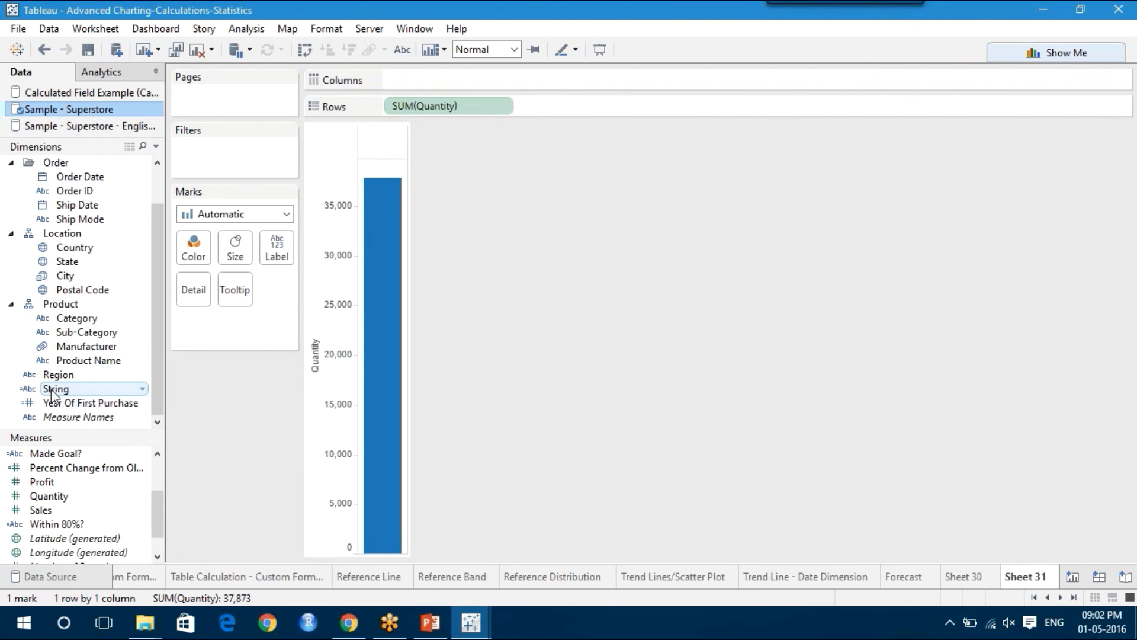
Replace SUM(Quantity) on the rows with the String calculated field
left_click_drag(444, 108, 241, 444)
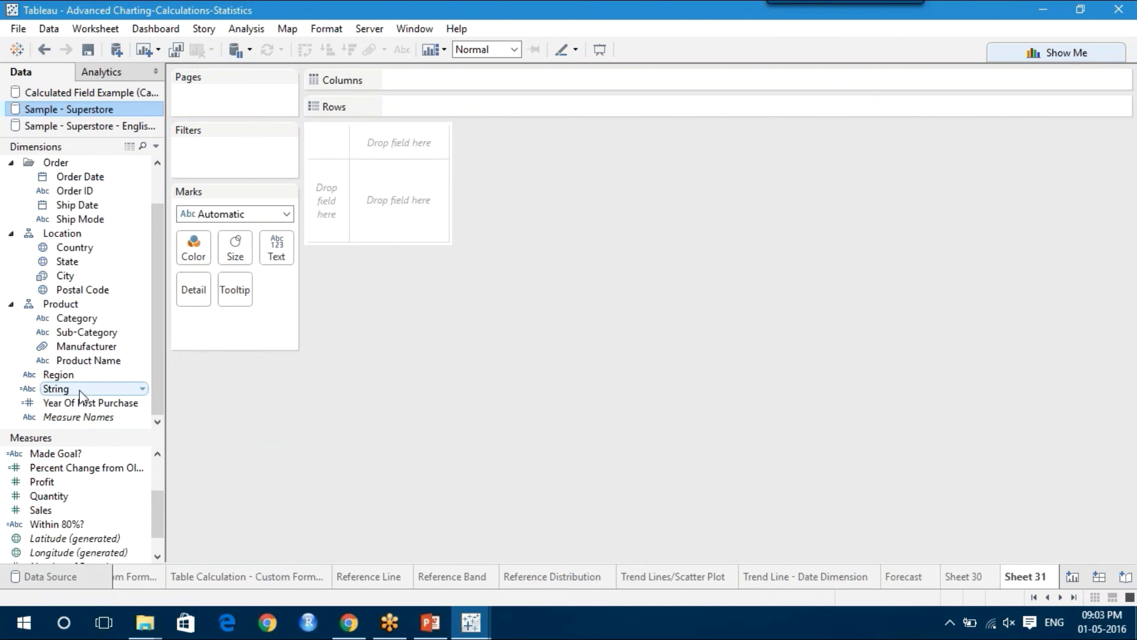
left_click_drag(82, 393, 468, 104)
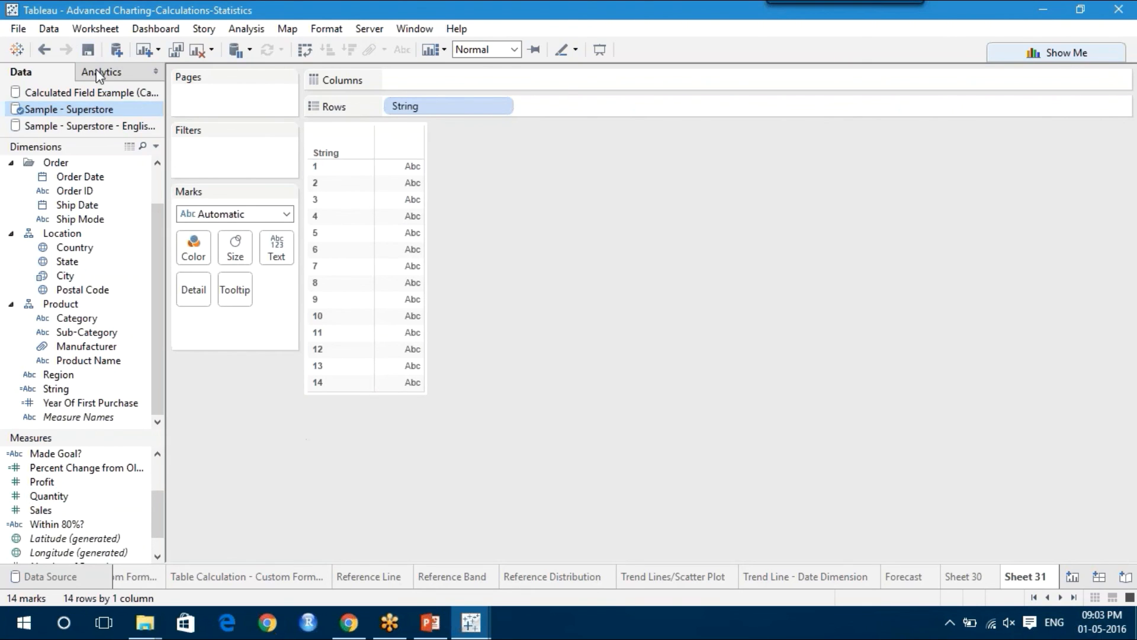
Compare the String and Quantity columns in the Sample - Superstore underlying data, sorting by Quantity in ascending and descending order
right_click(99, 112)
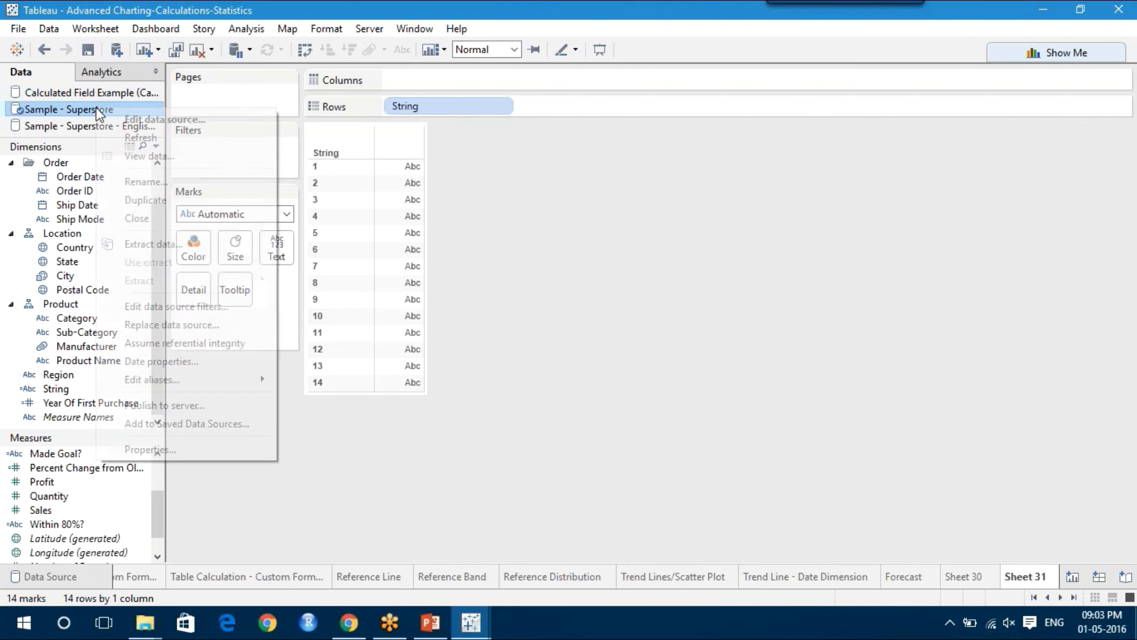
left_click(219, 156)
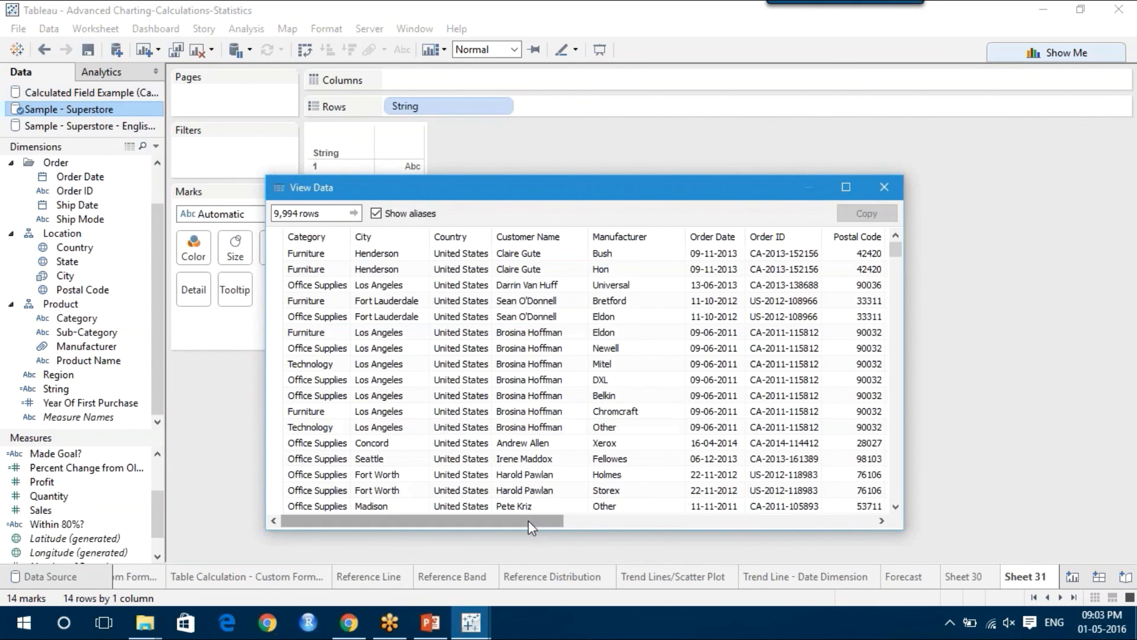
left_click_drag(531, 520, 879, 521)
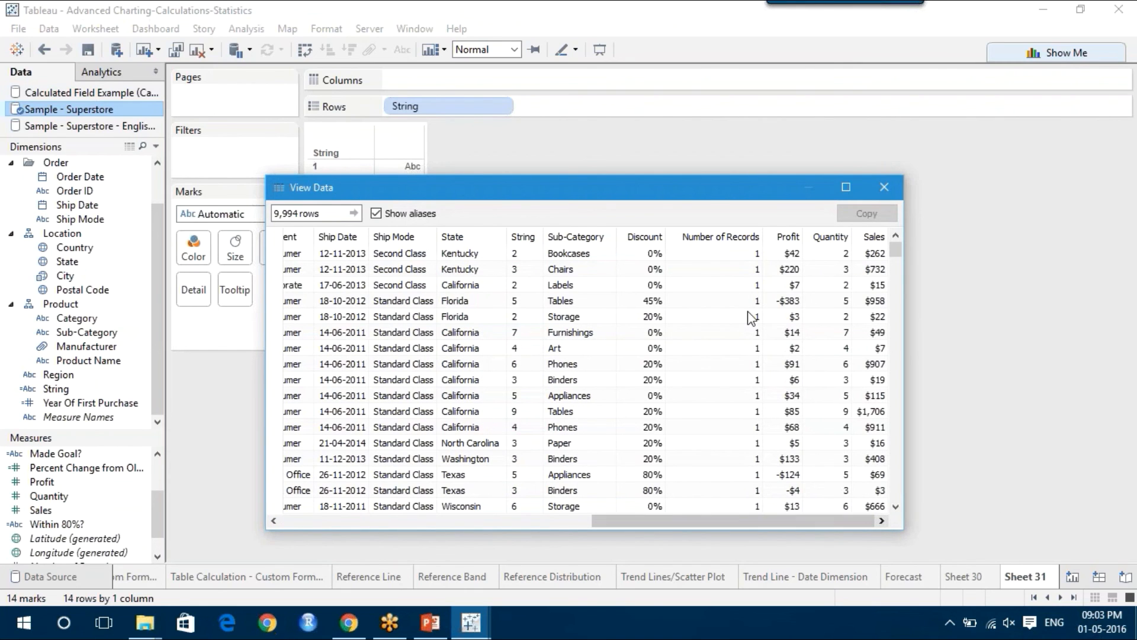
left_click(834, 237)
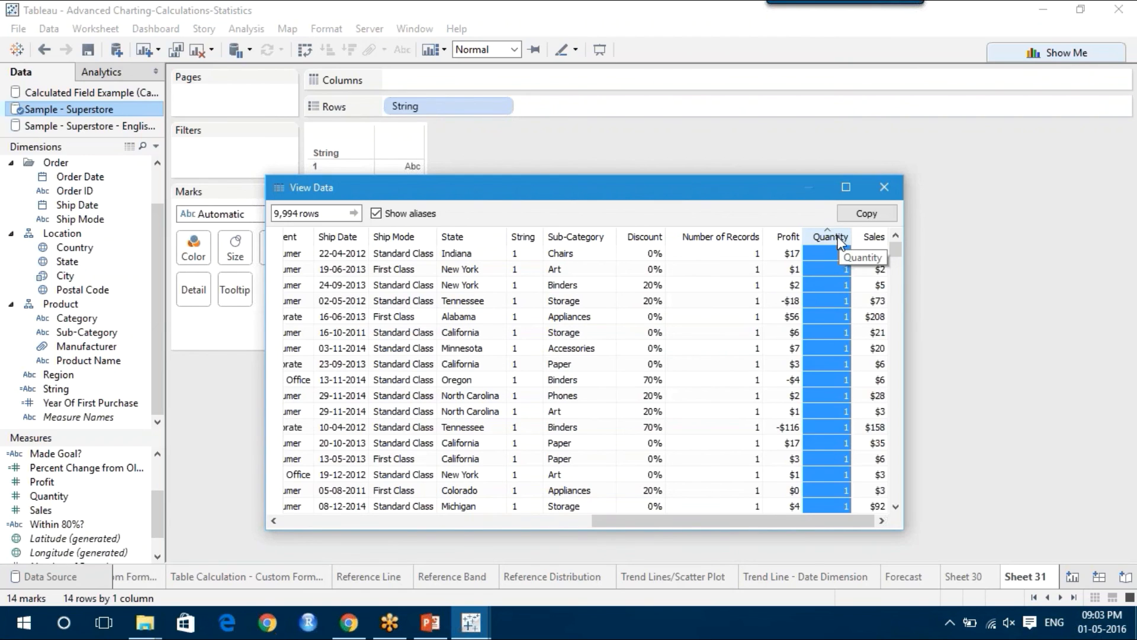
left_click(839, 238)
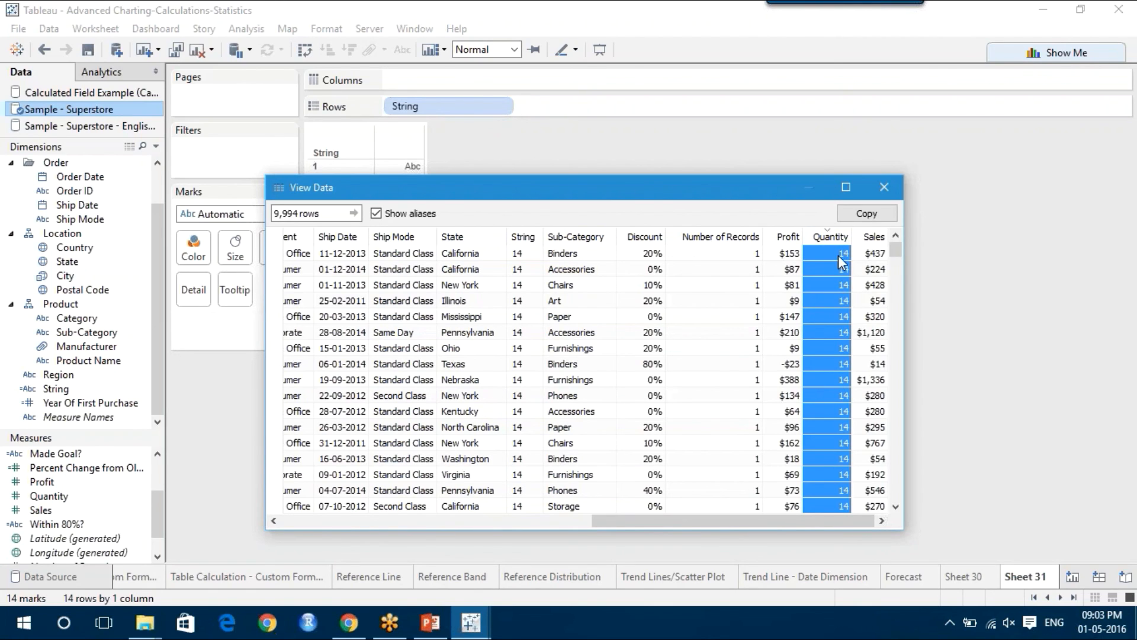
left_click(884, 187)
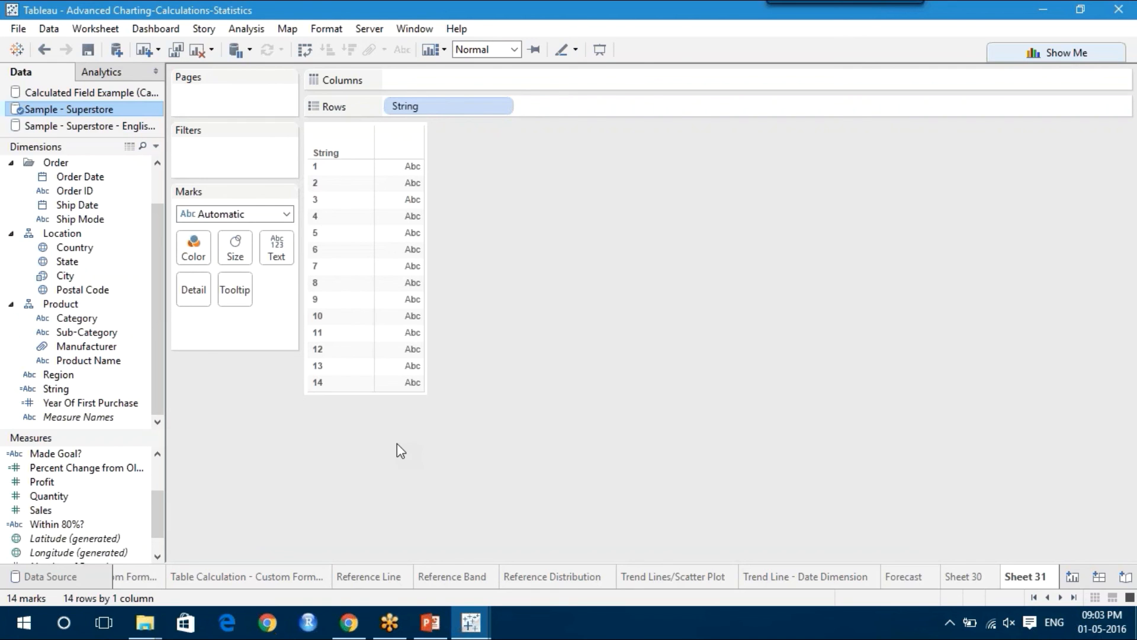
Check the functions listed on the Calculated Fields & LOD slide in PowerPoint and switch back to the Advanced Charting-Calculations-Statistics workbook in Tableau
left_click(440, 631)
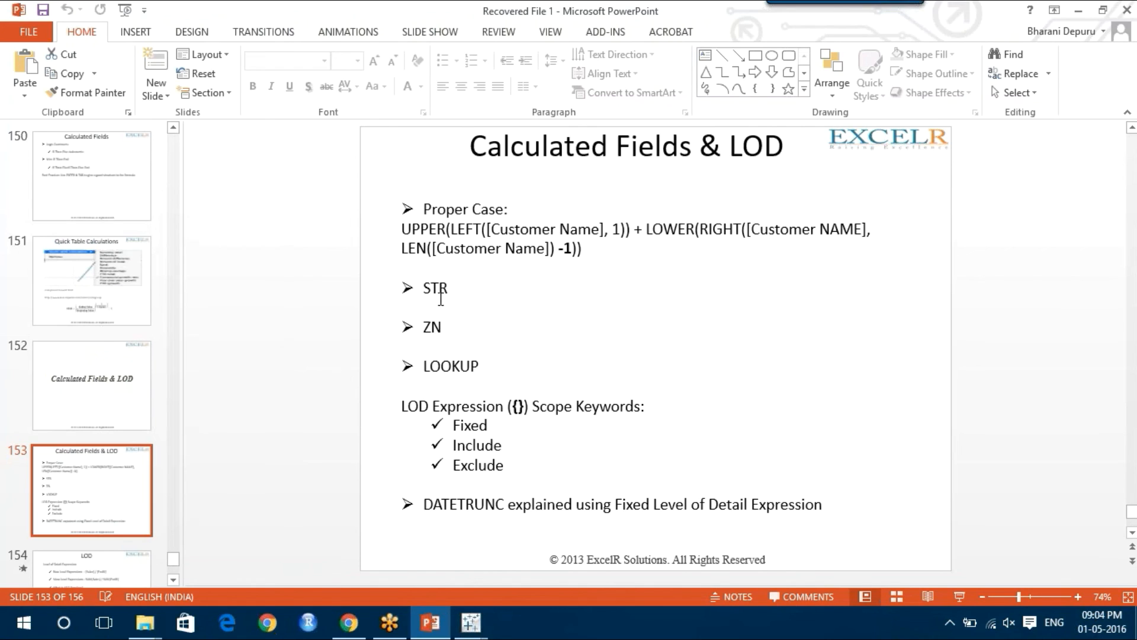
left_click(325, 379)
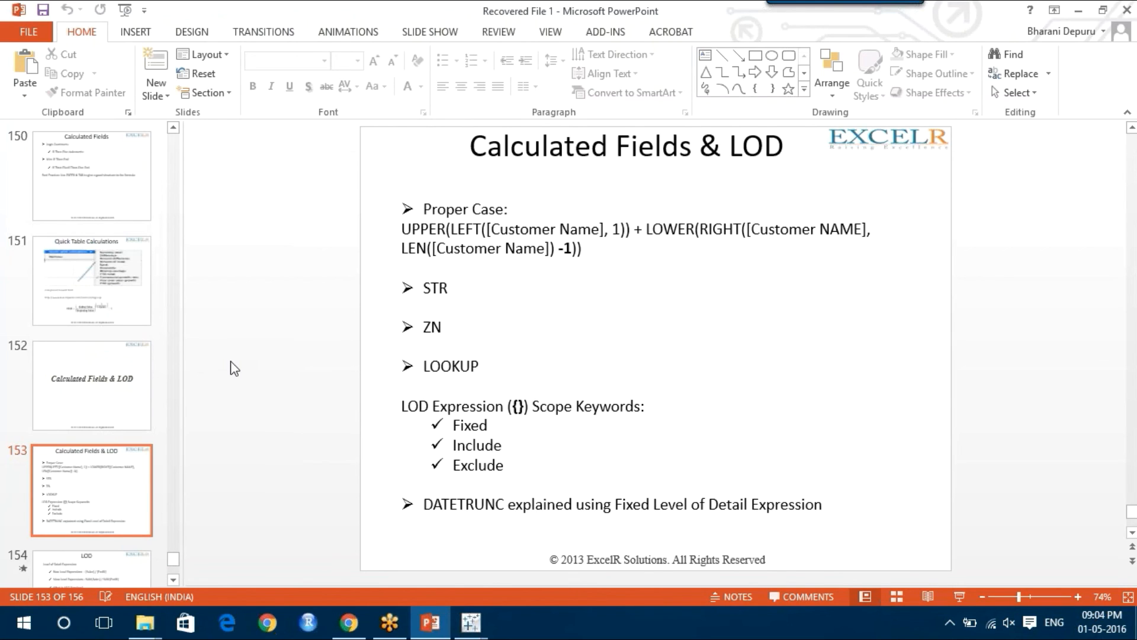
left_click(471, 622)
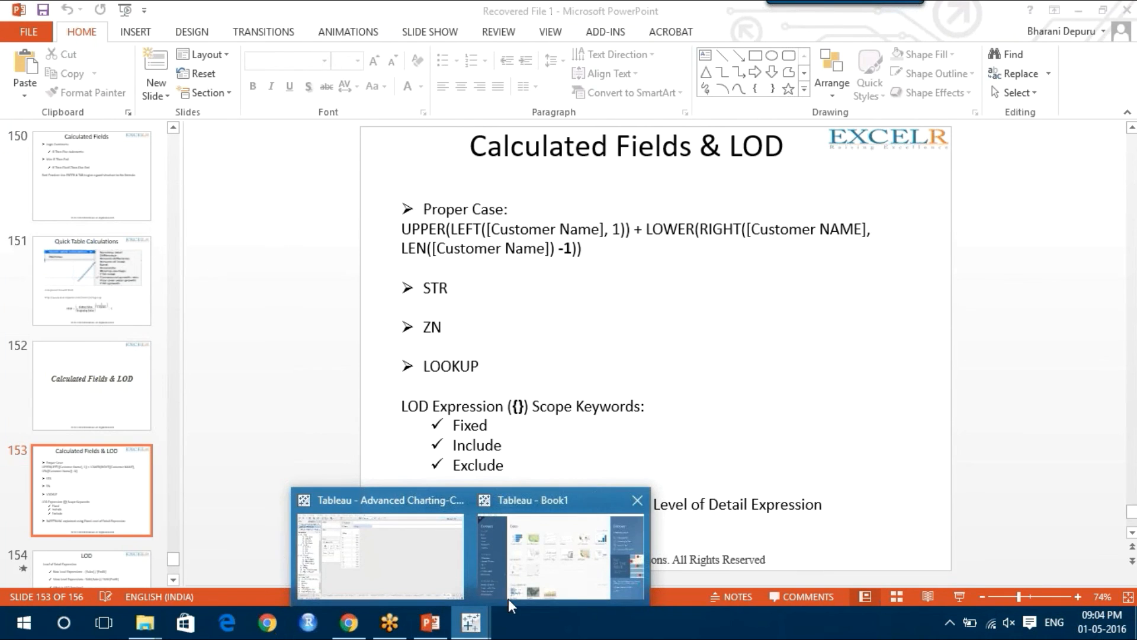
left_click(440, 554)
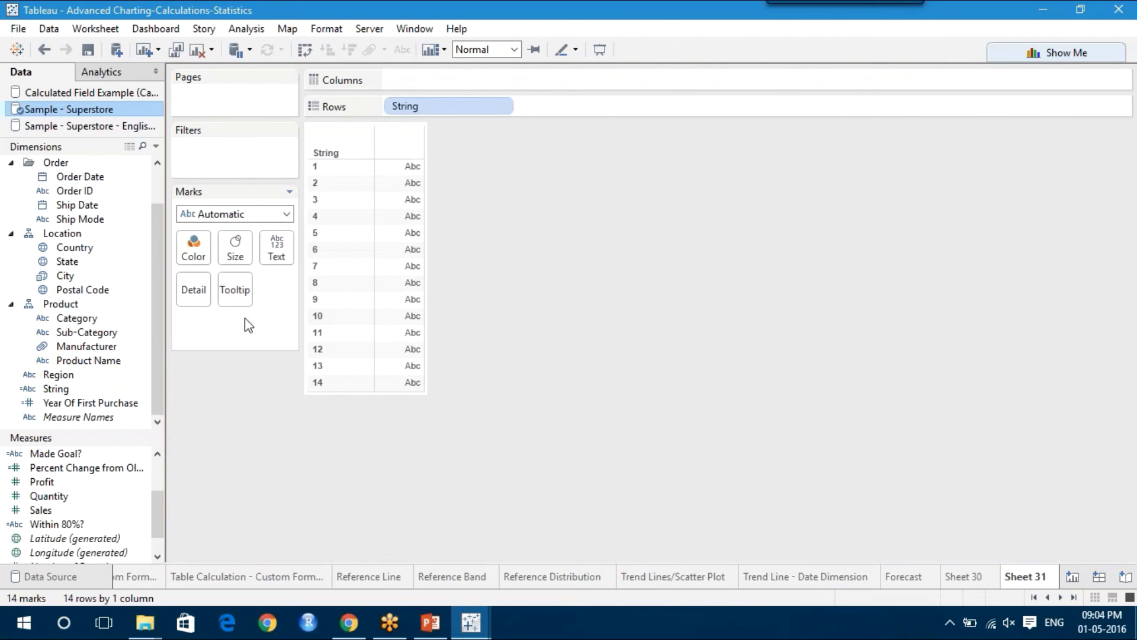
Create a new worksheet and place Customer Name on its rows
scroll(154, 224, "up", 1)
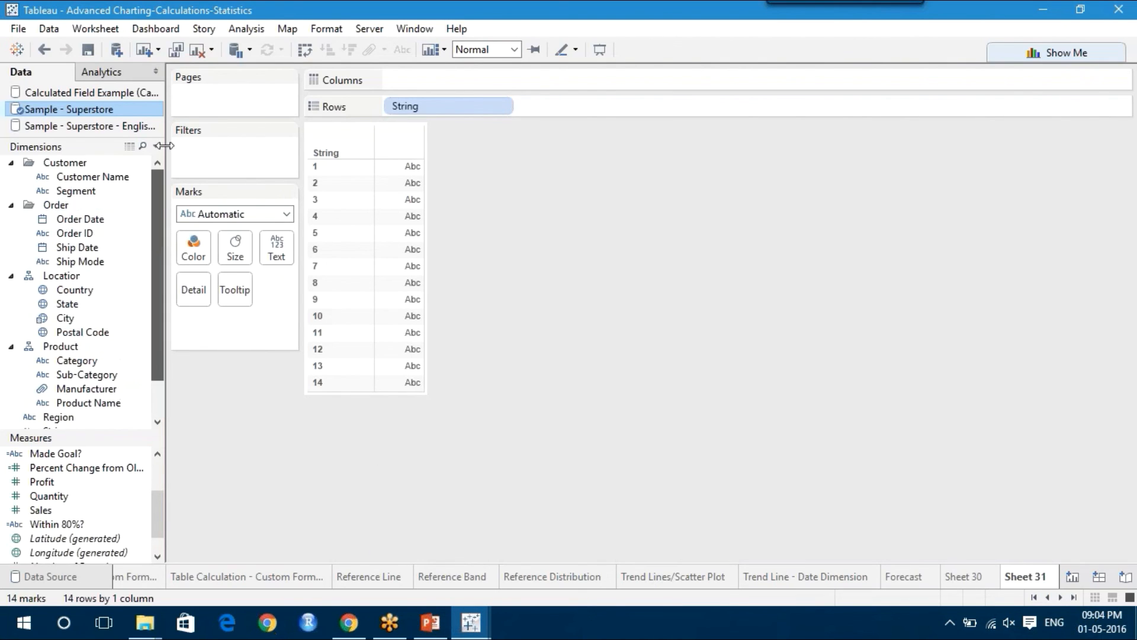
left_click(1073, 578)
left_click_drag(135, 176, 444, 108)
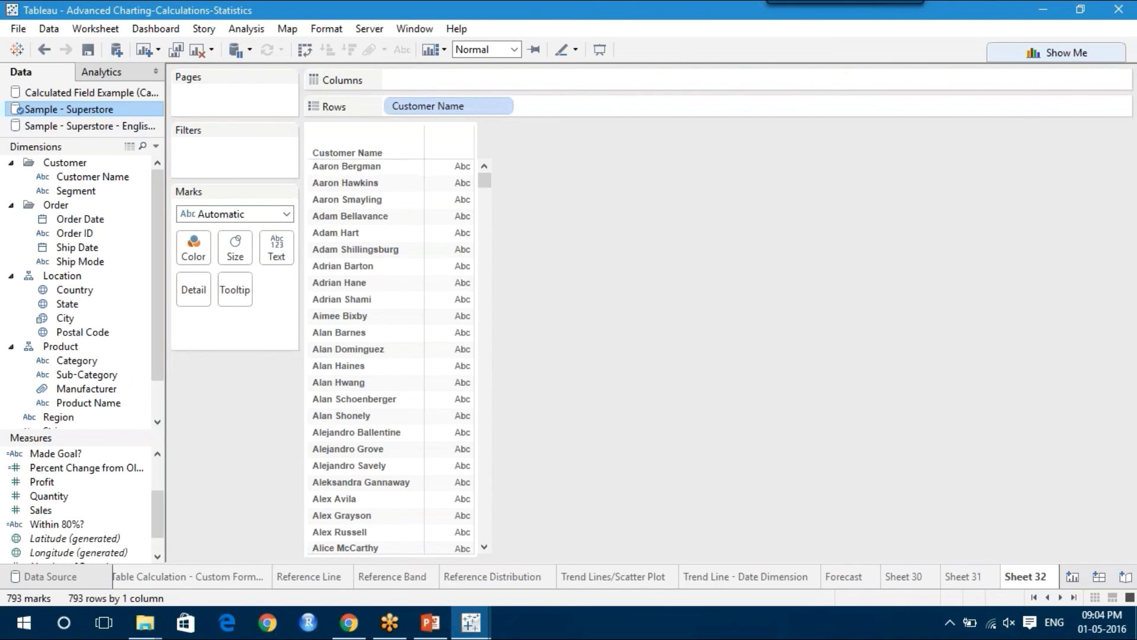
Split Customer Name automatically and add both resulting split fields to the rows after Customer Name
right_click(131, 182)
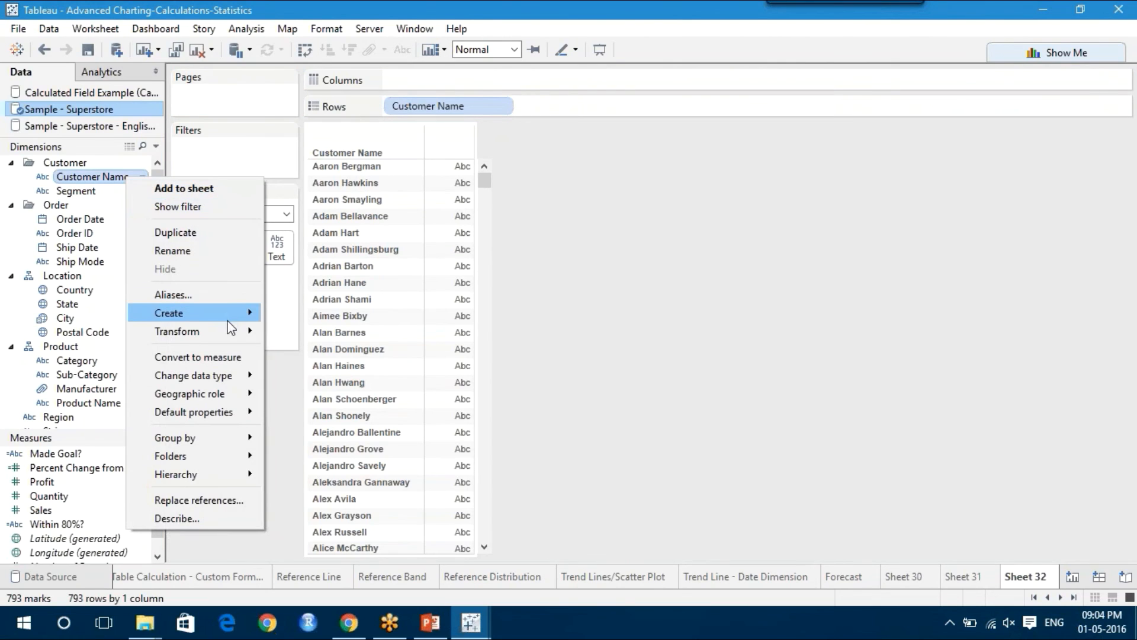
mouse_move(235, 332)
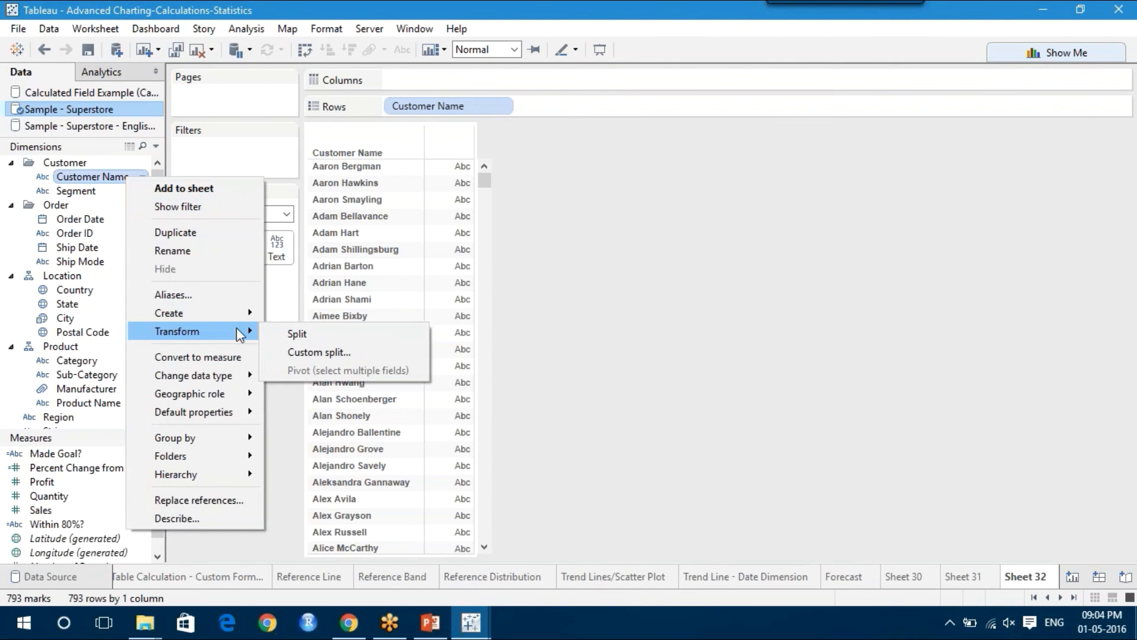
left_click(302, 333)
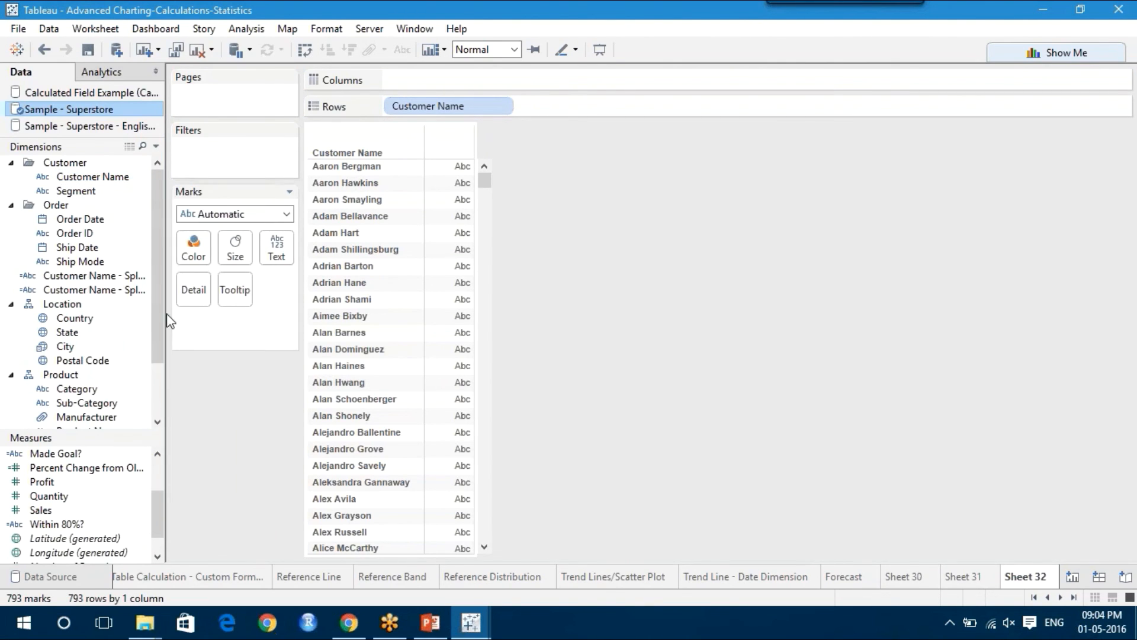
mouse_move(113, 279)
left_mouse_down()
mouse_move(616, 172)
mouse_move(655, 107)
mouse_move(521, 106)
left_mouse_up()
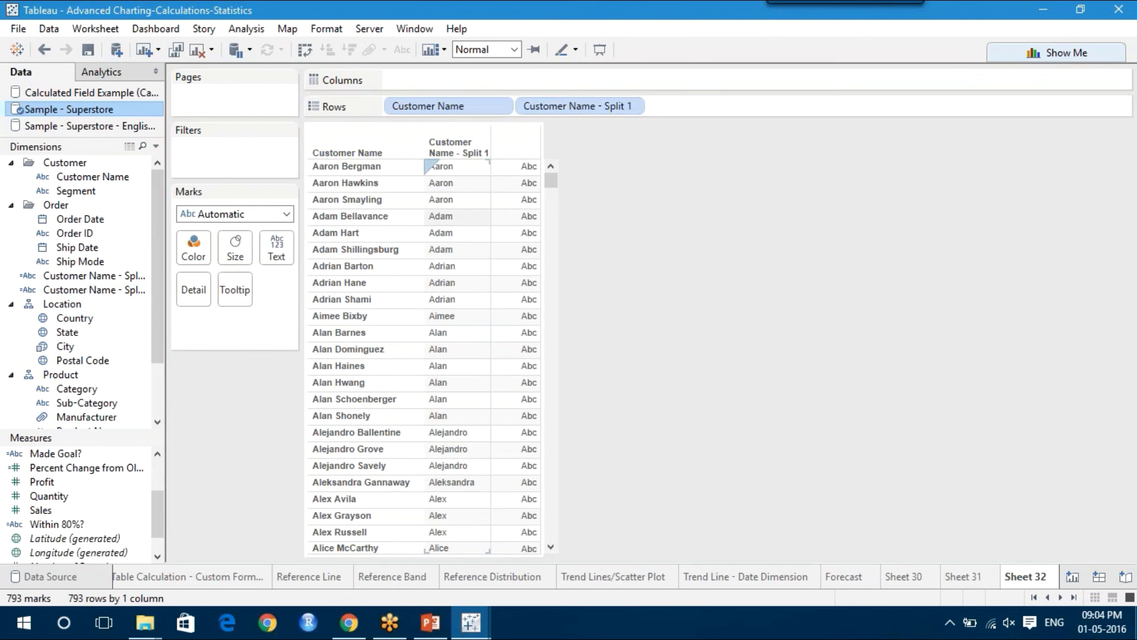
left_click_drag(100, 291, 746, 107)
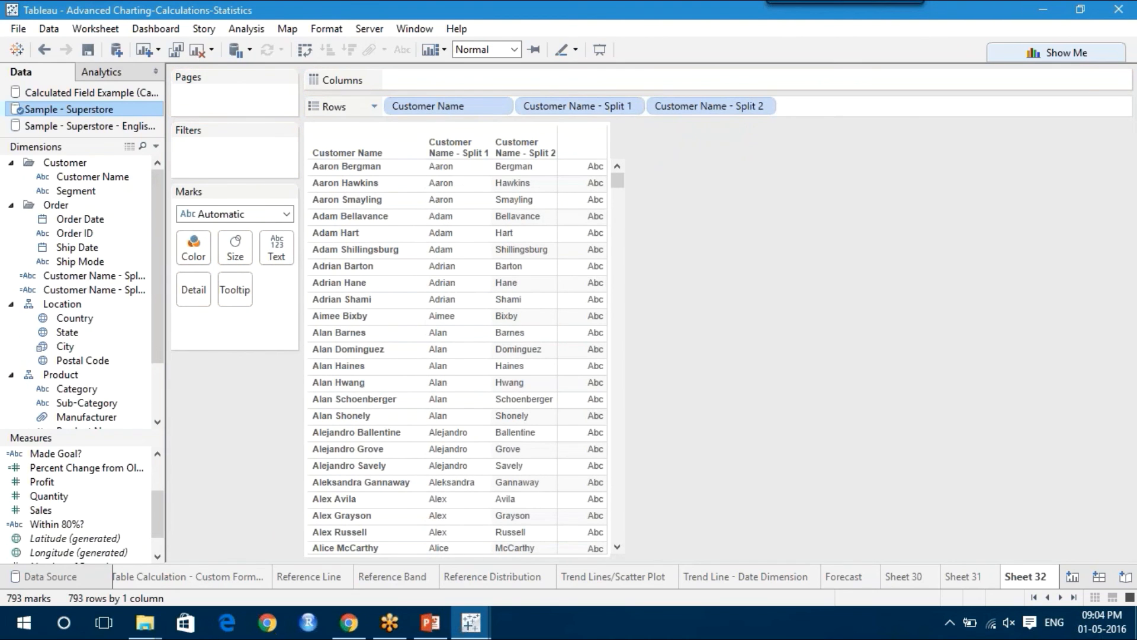
Rename the calculated field Customer Name - Split 1 to Customer Name -First Name and save the change
right_click(124, 279)
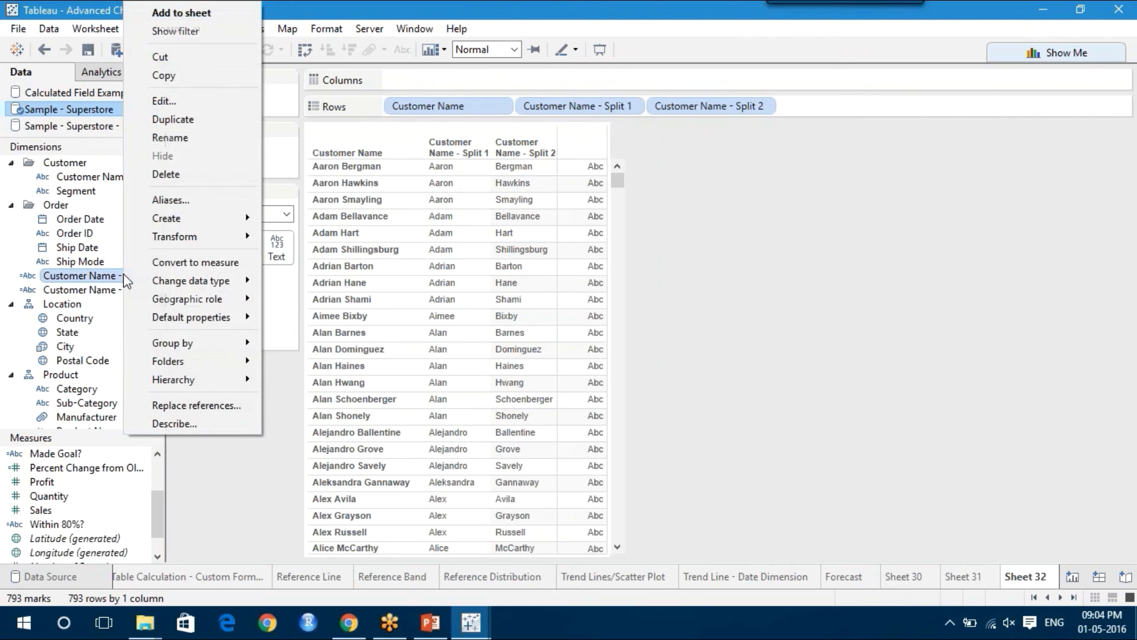
left_click(223, 101)
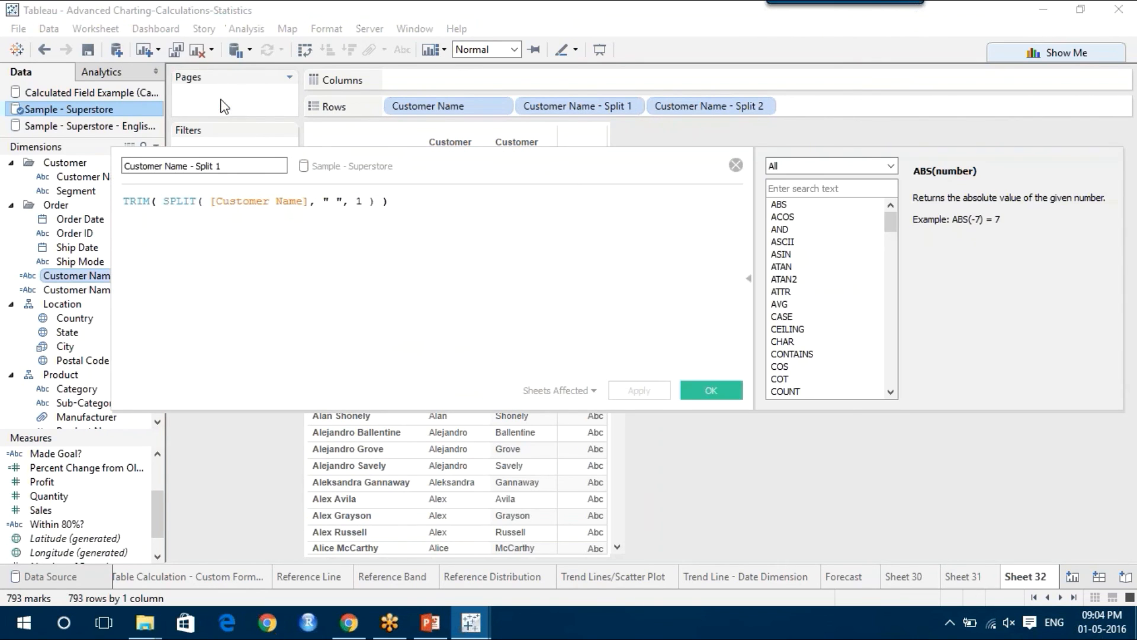
left_click(233, 166)
left_click_drag(233, 165, 196, 165)
type("firs")
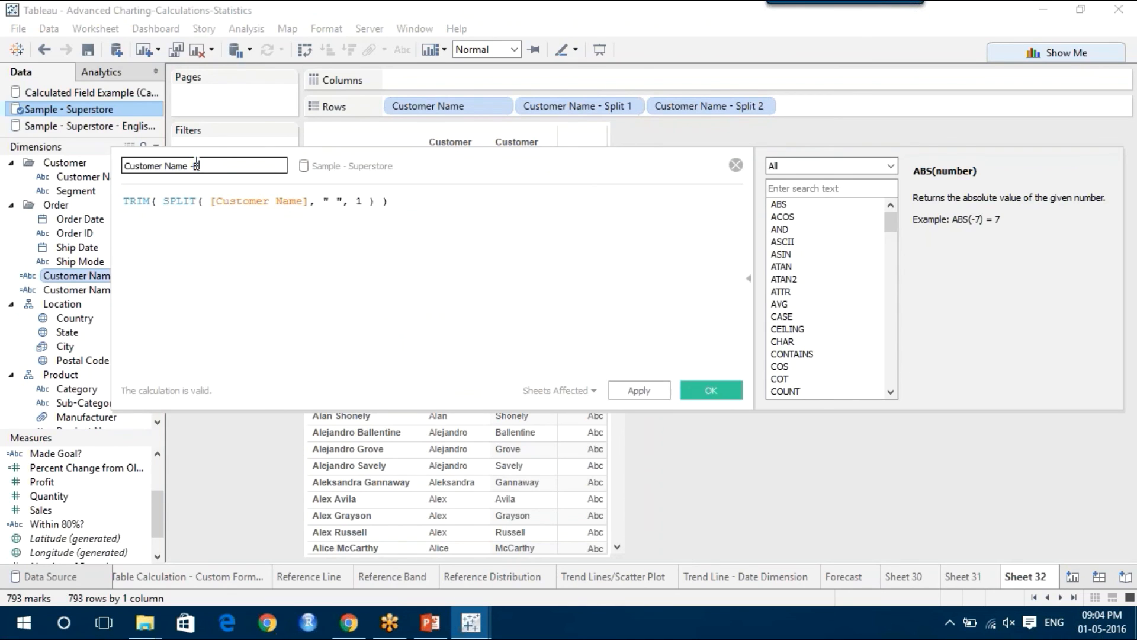
type("t Name")
left_click(314, 227)
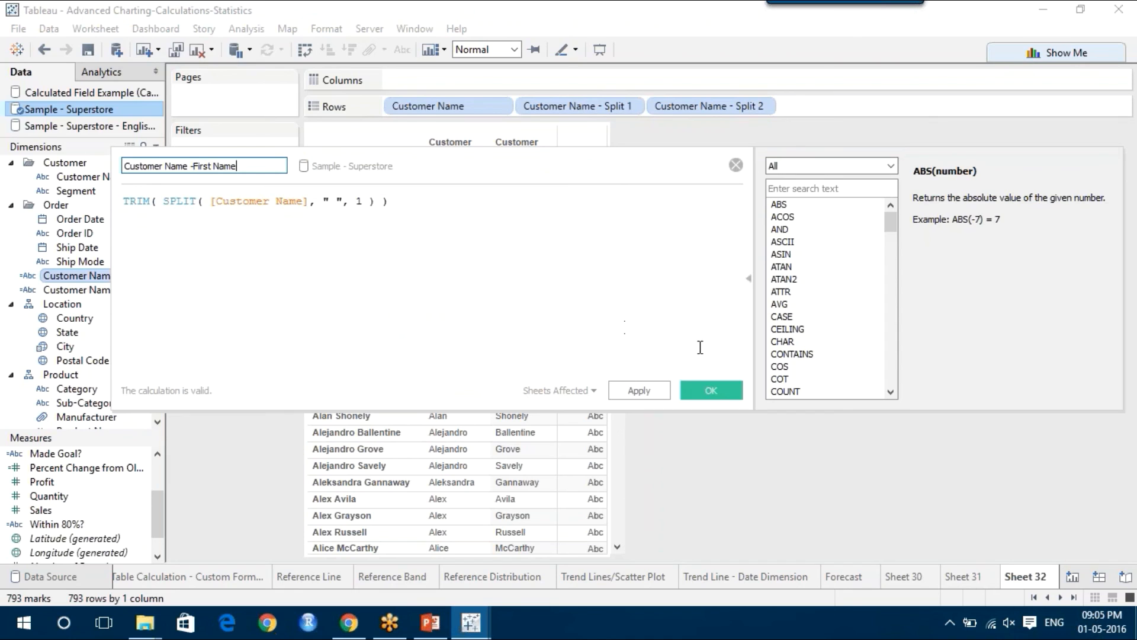
left_click(660, 387)
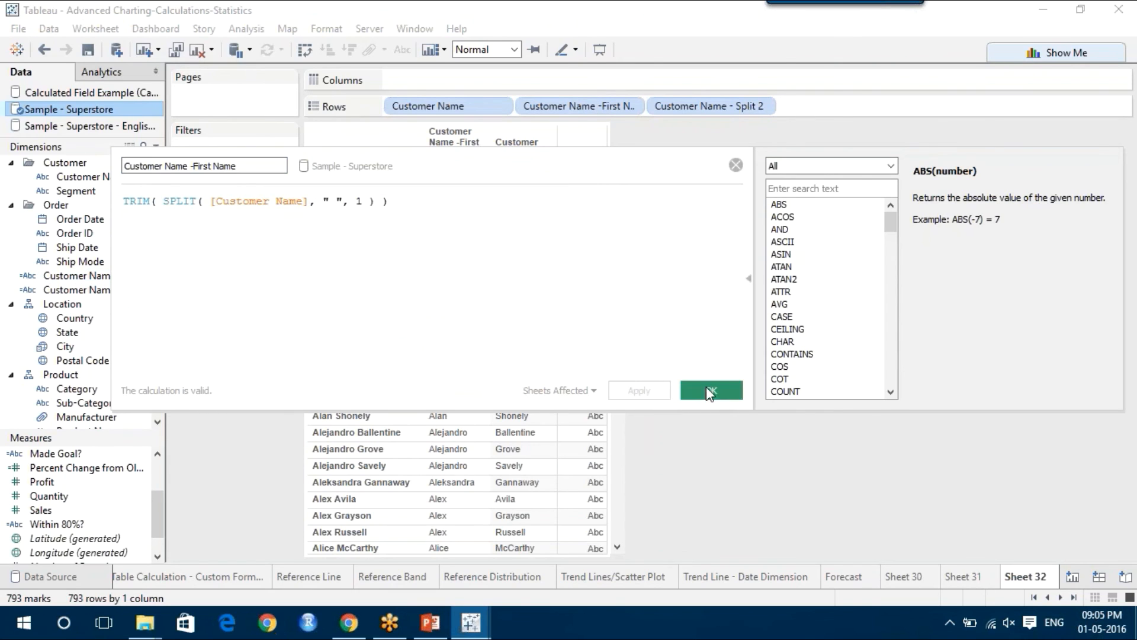
left_click(706, 386)
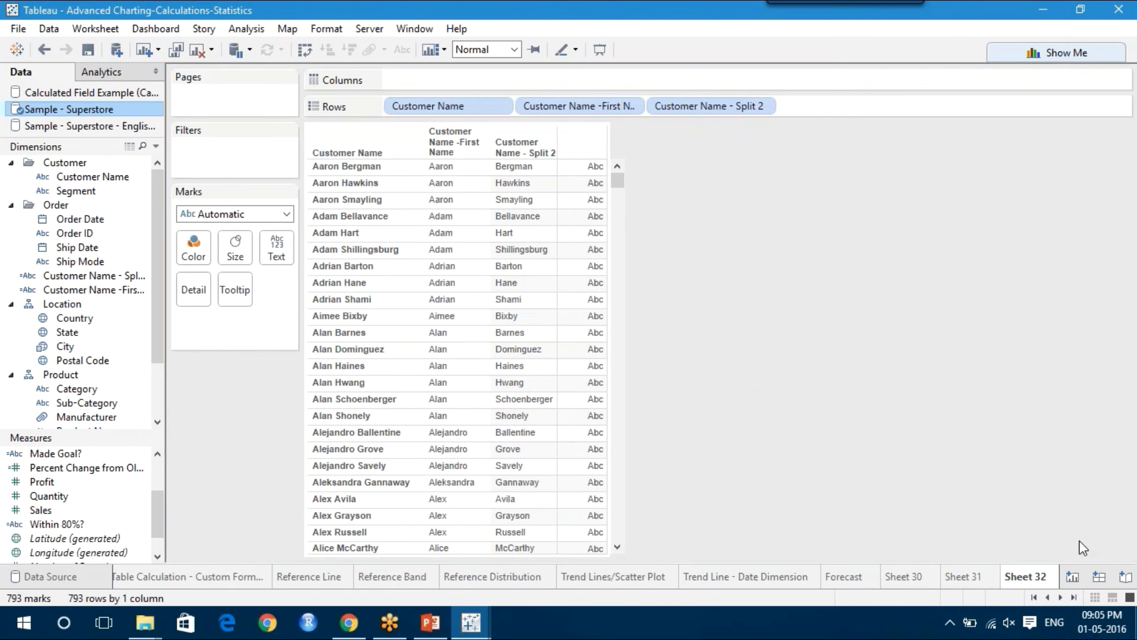
Create a new worksheet and open the underlying data of the Calculated Field Example data source
left_click(1073, 576)
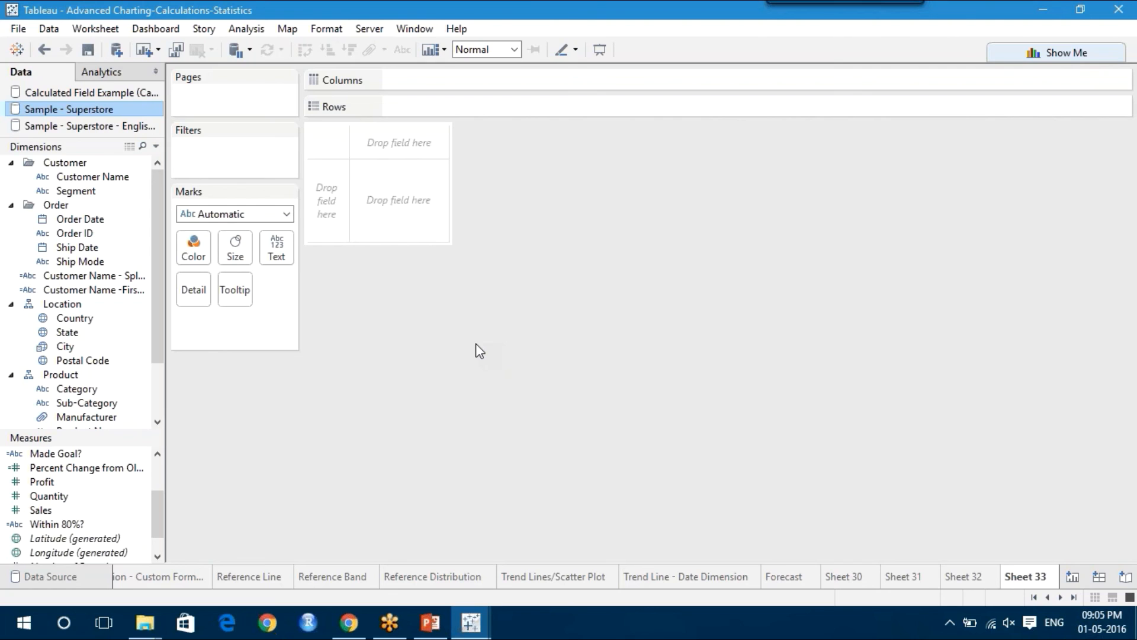
left_click(98, 95)
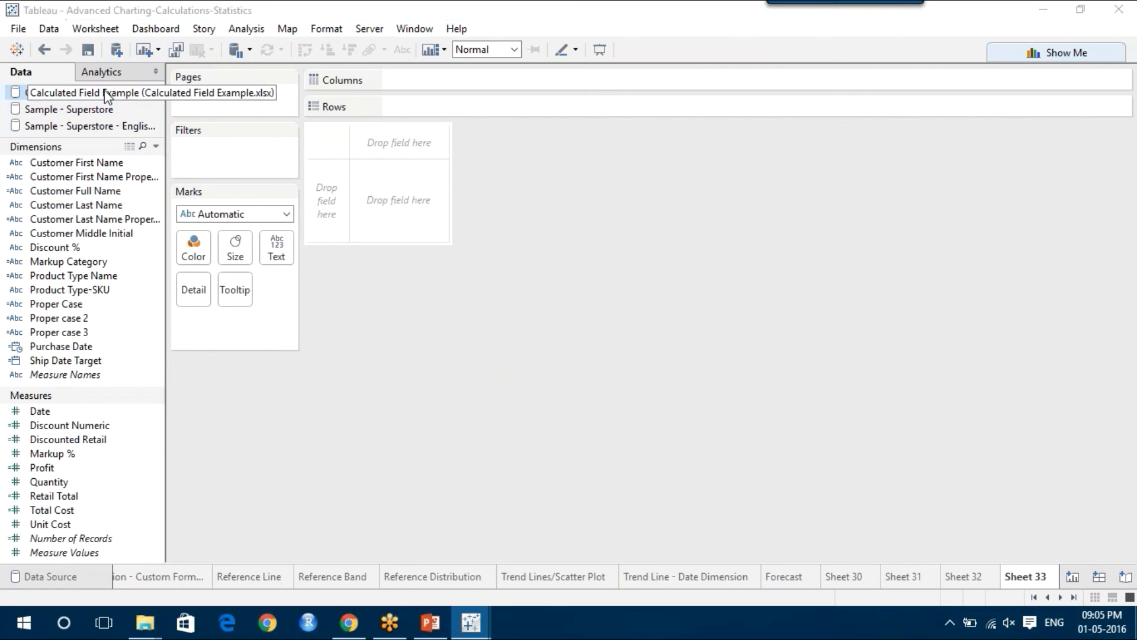
right_click(105, 91)
left_click(172, 137)
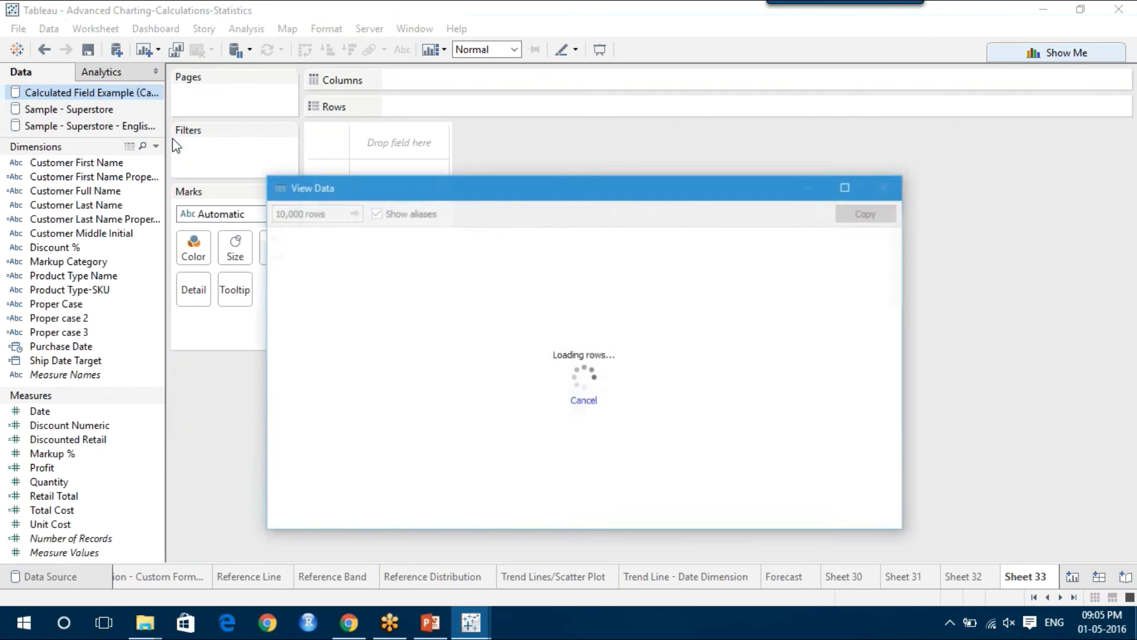
Examine the Proper Case, Product Type-SKU and measure columns in the Calculated Field Example data, and close the data window
key("Right")
key("Right")
key("Right")
key("Right")
key("Right")
key("Right")
key("Right")
key("Right")
key("Right")
key("Right")
key("Right")
key("Right")
key("Right")
key("Right")
key("Right")
key("Right")
key("Right")
key("Right")
key("Right")
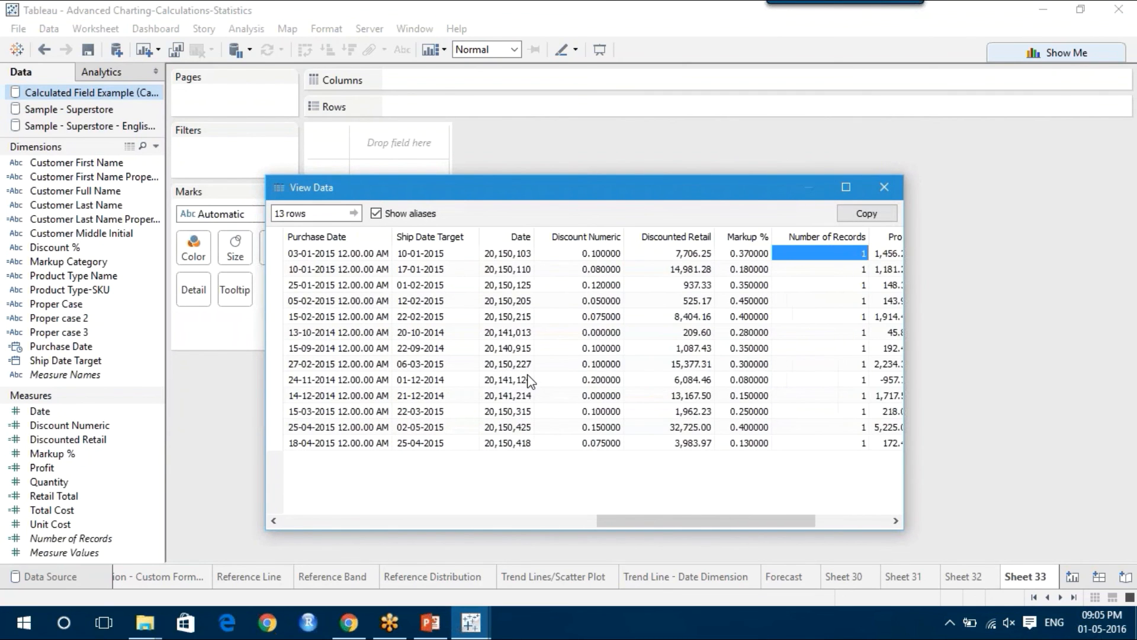
key("Left")
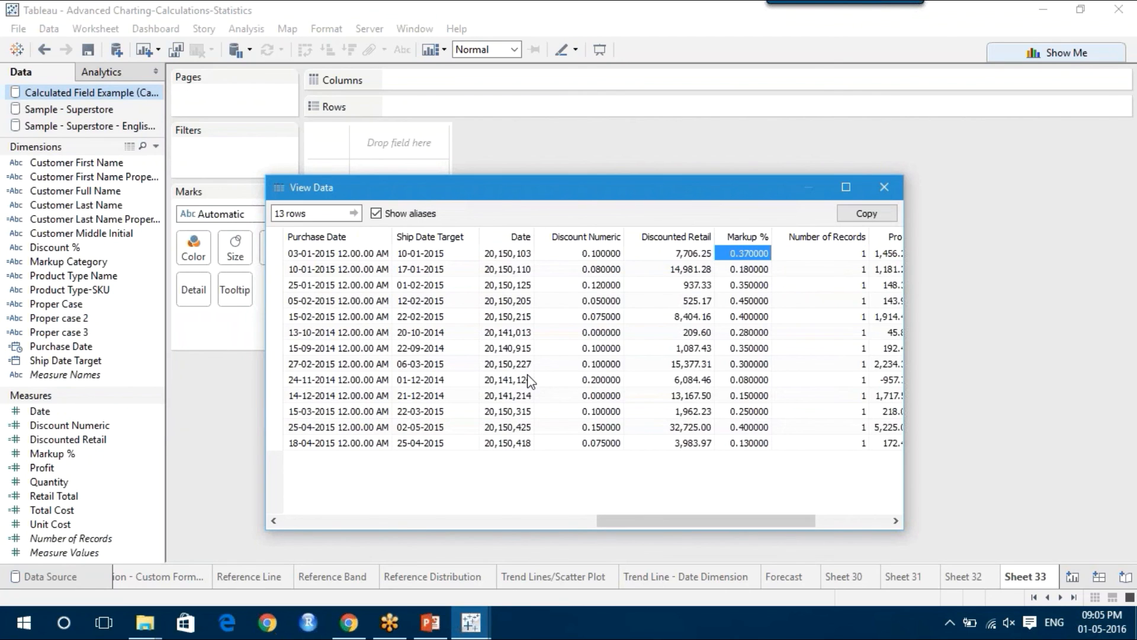
key("Left")
key("Left")
key("Left")
key("Left")
key("Left")
key("Left")
key("Left")
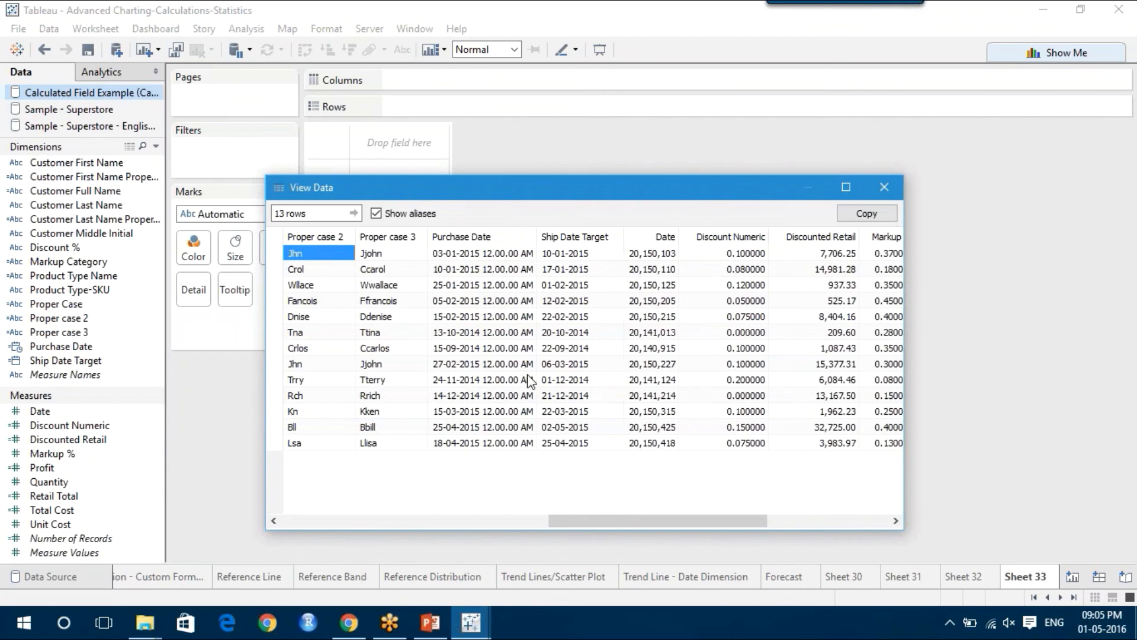
key("Left")
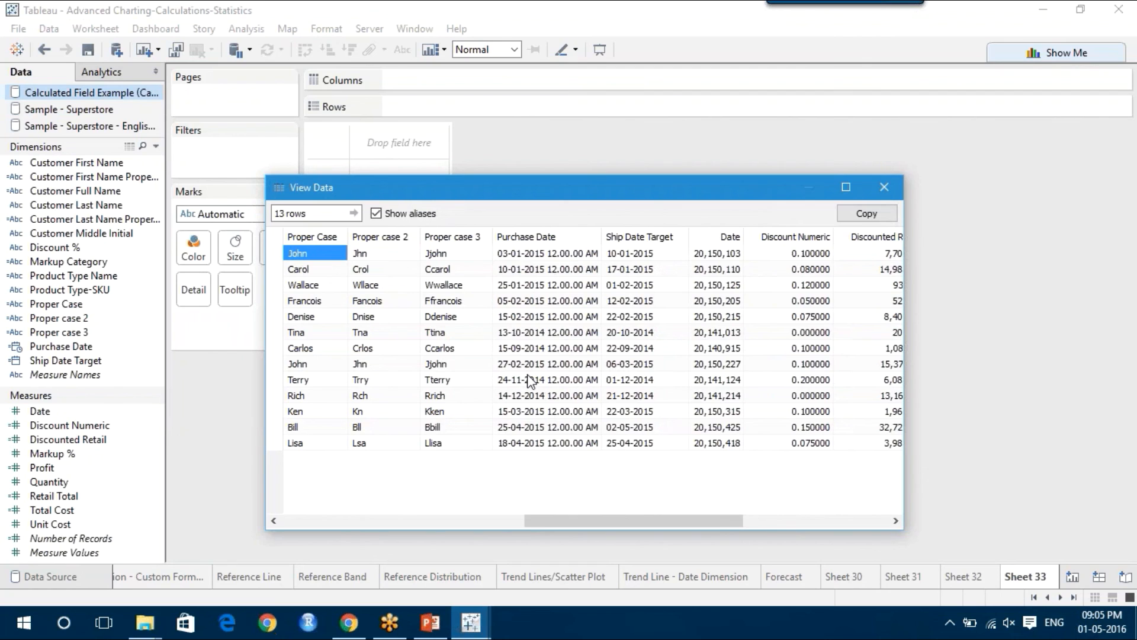
key("Left")
key("Left")
key("Left")
key("Right")
key("Right")
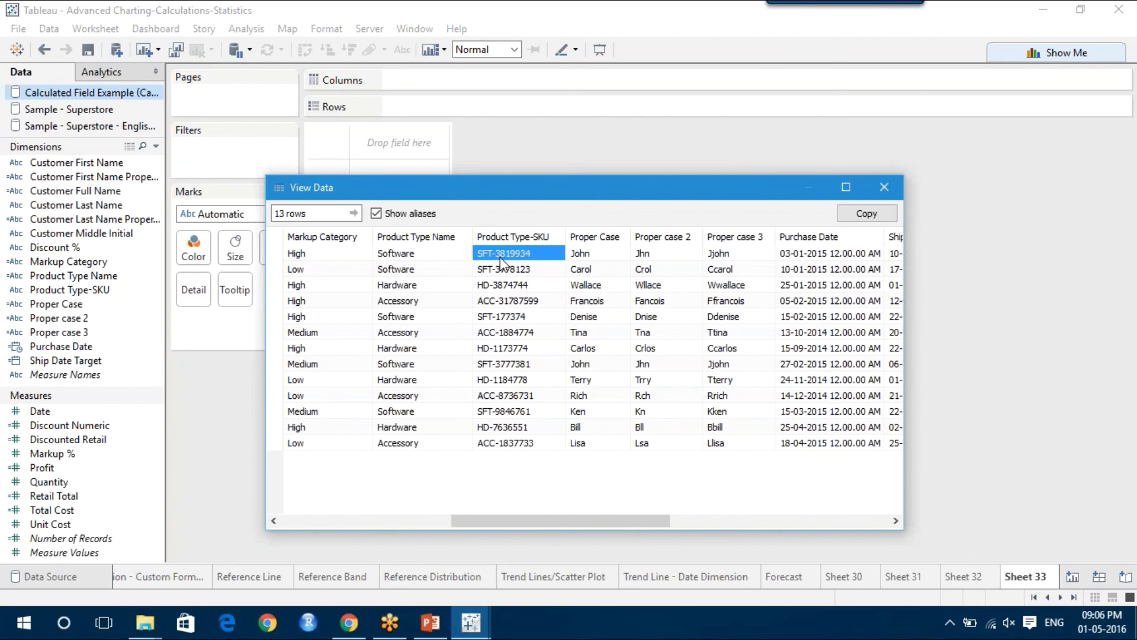
left_click(884, 187)
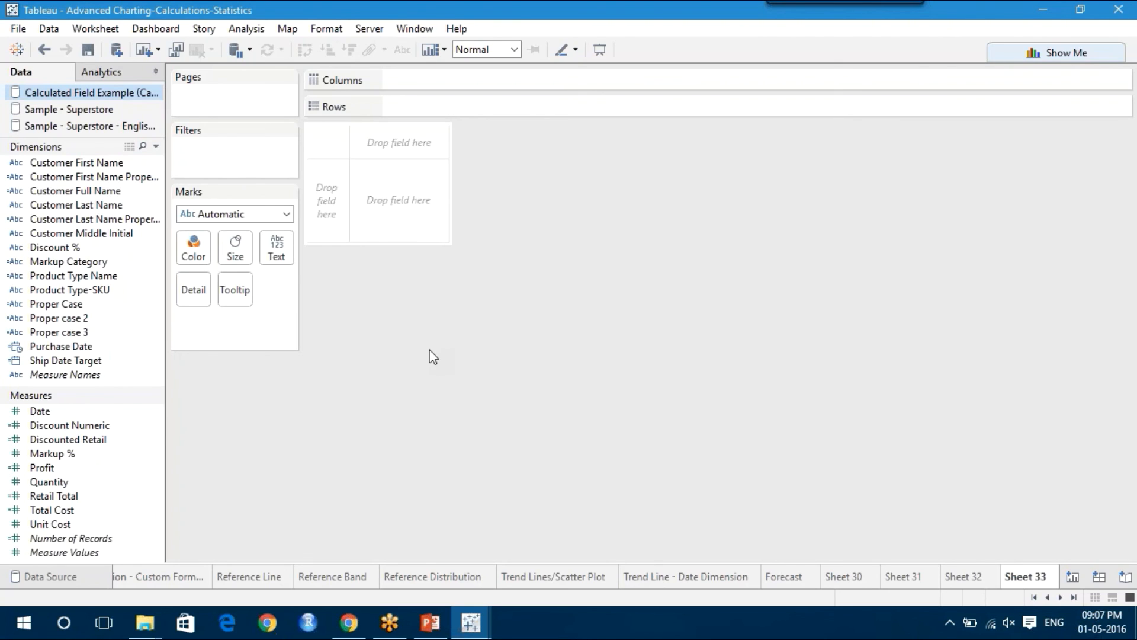
Look through all columns of the Sample - Superstore - English underlying data up to Unit Price, and close the data window
left_click(106, 128)
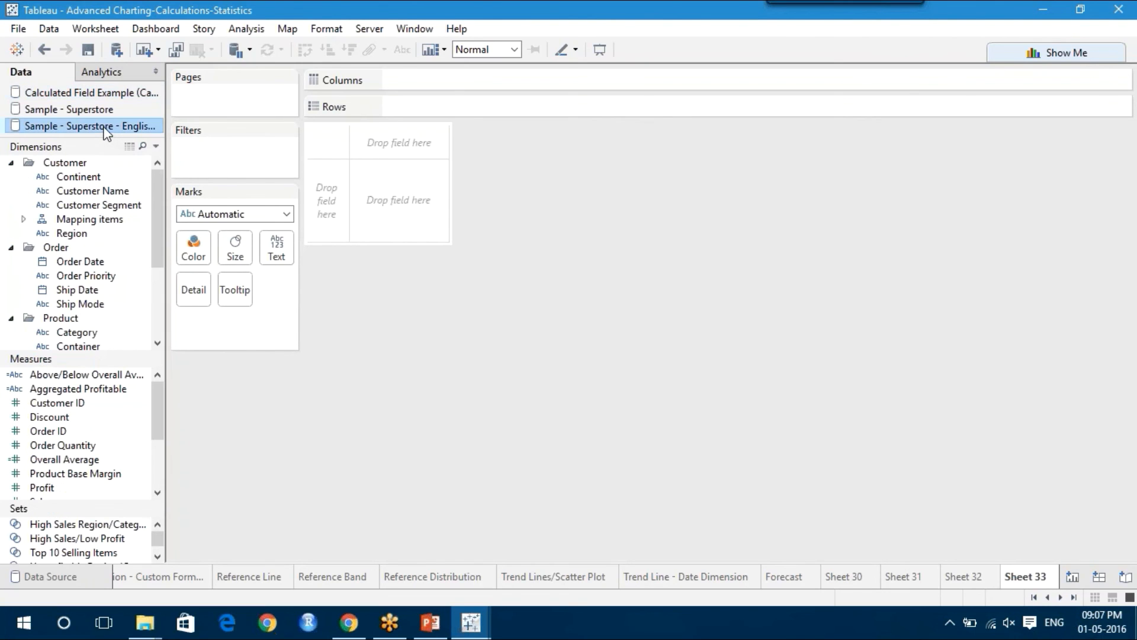
right_click(102, 127)
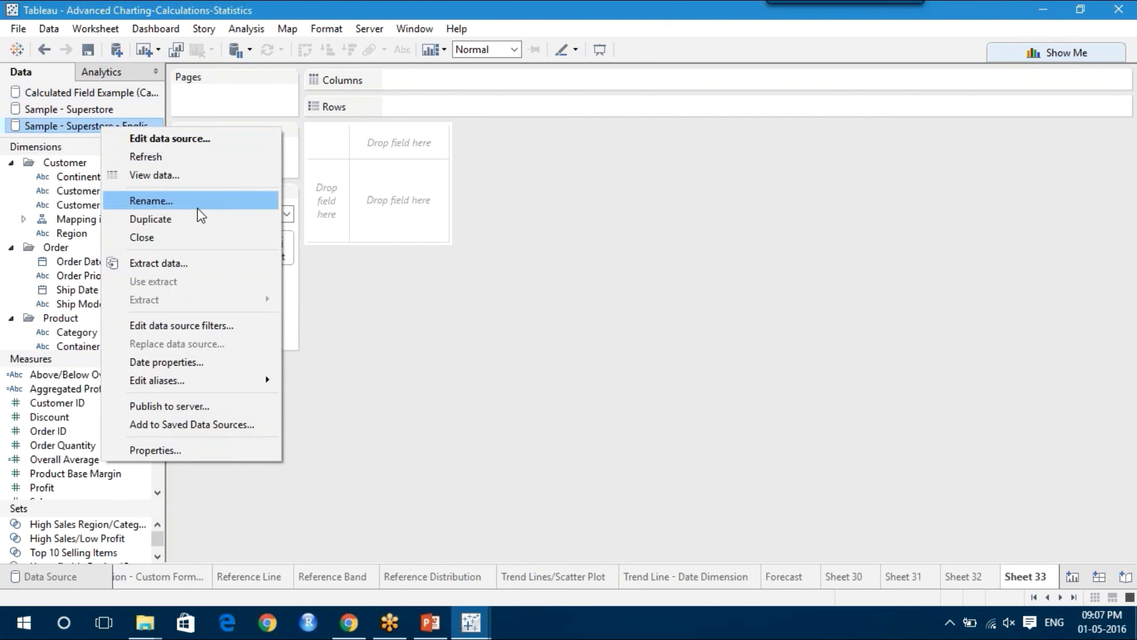
left_click(209, 176)
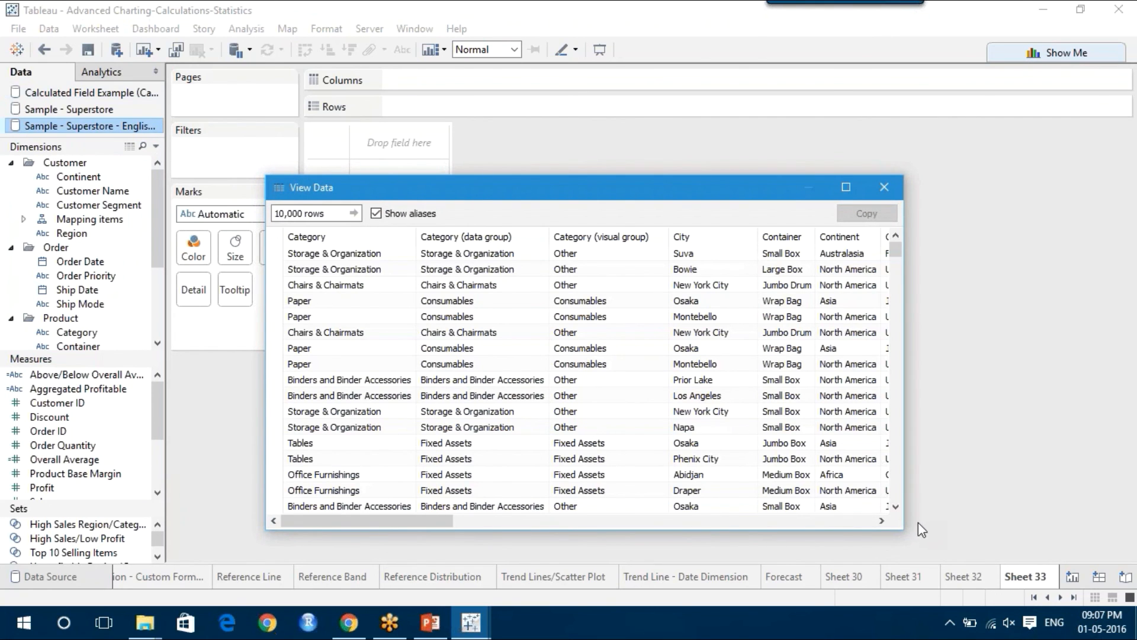
left_click(882, 521)
left_click_drag(882, 520, 882, 523)
left_click(882, 522)
left_click(881, 520)
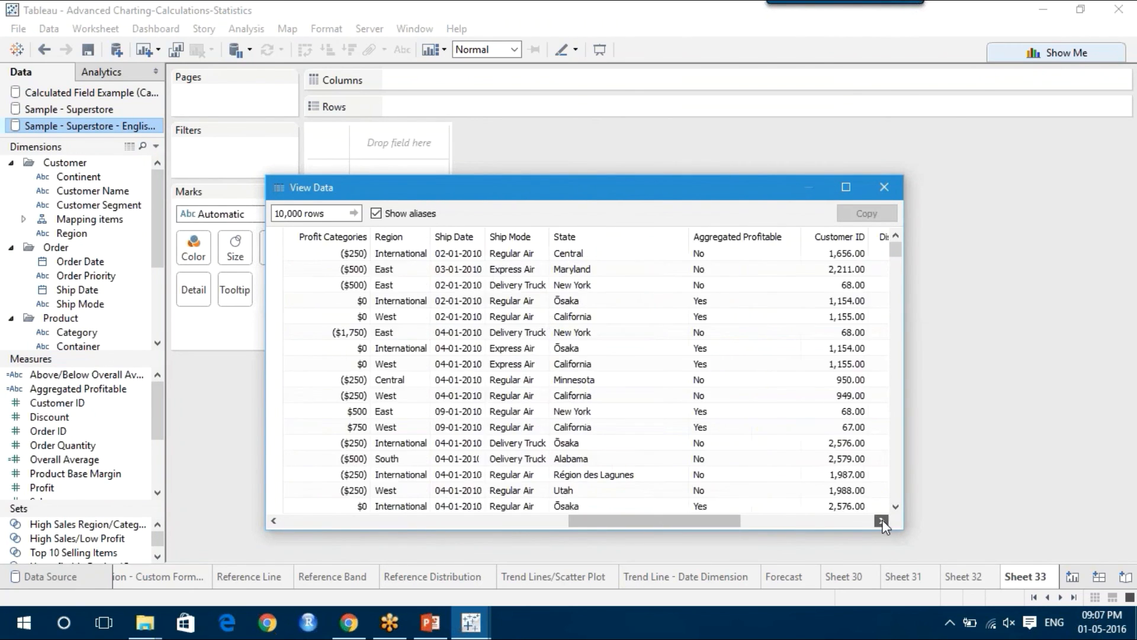
left_click_drag(882, 523, 882, 523)
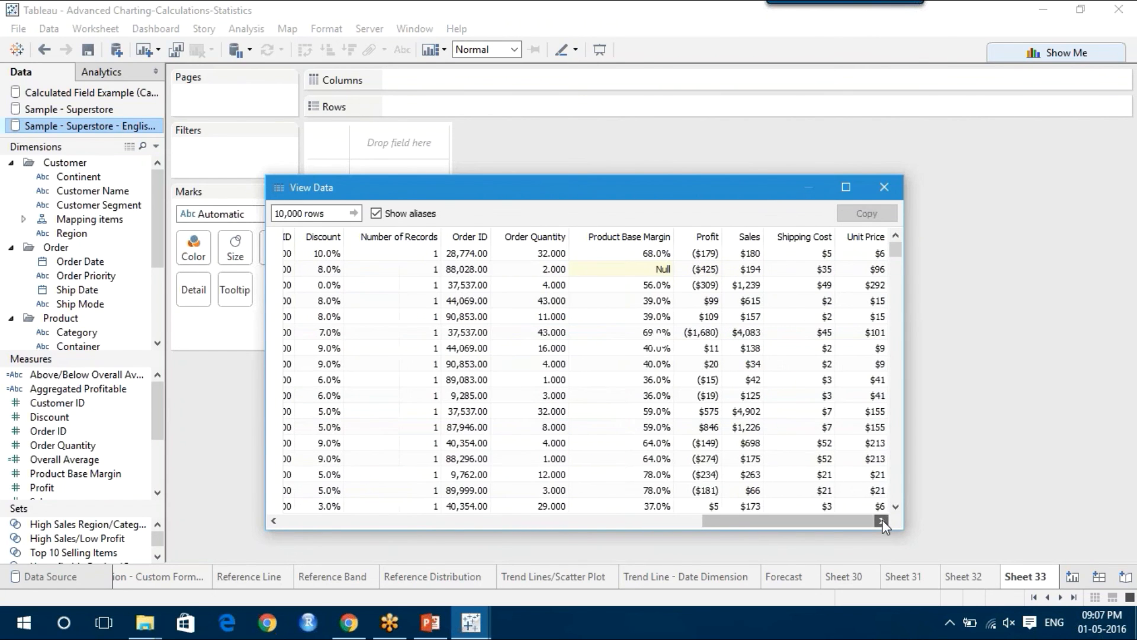
left_click(884, 187)
Review the Calculated Field Example underlying data again as far as the Product Type-SKU column, and close it
left_click(101, 89)
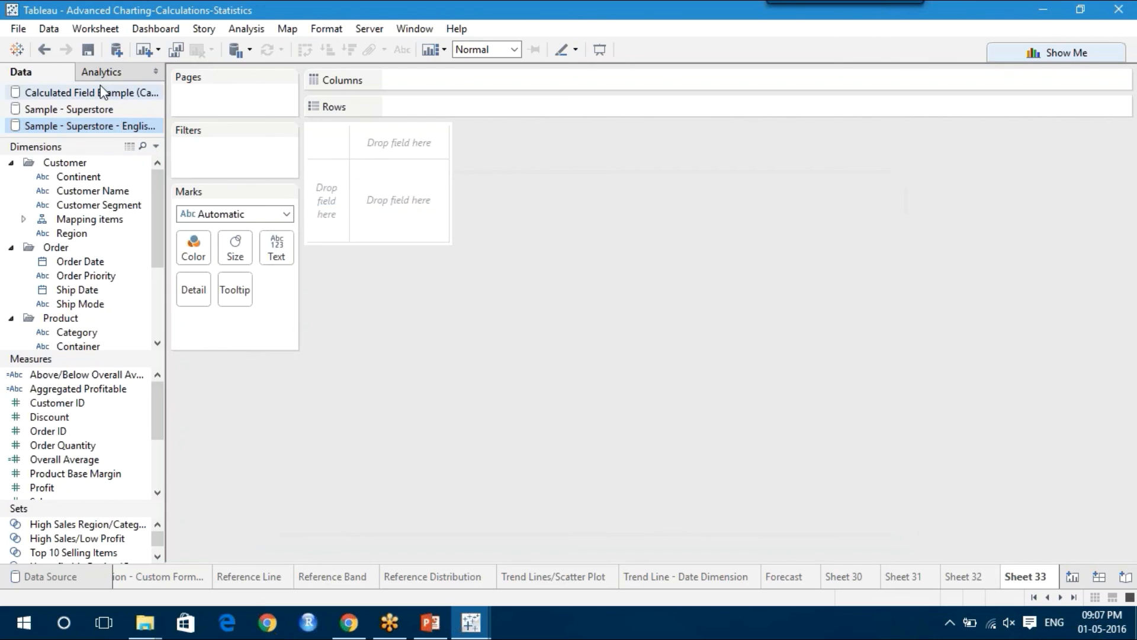
right_click(101, 89)
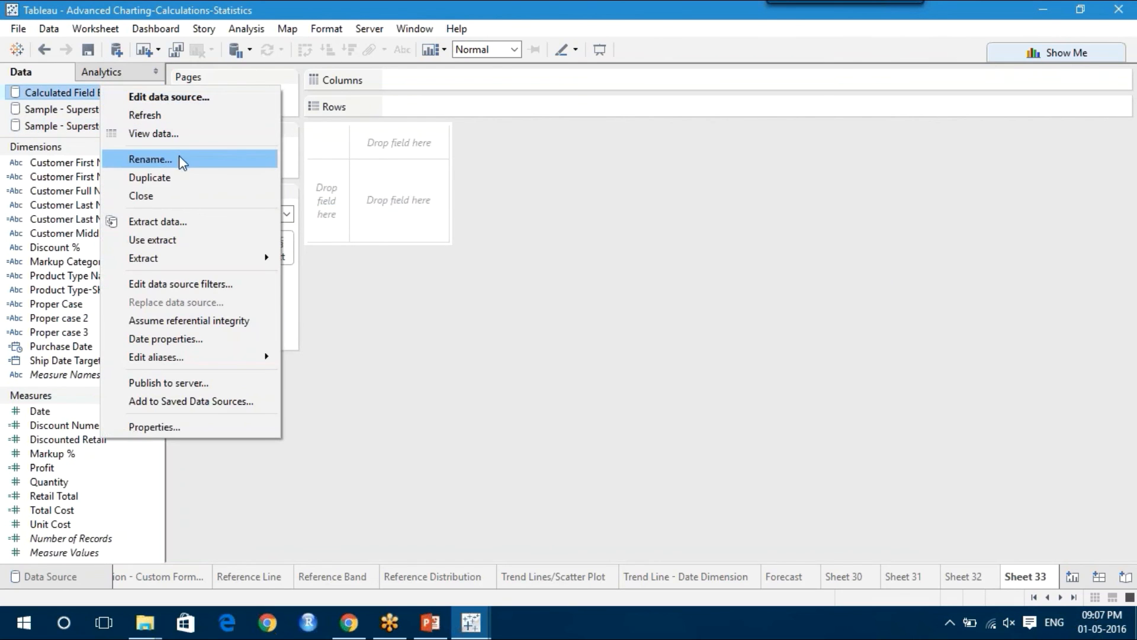
left_click(188, 135)
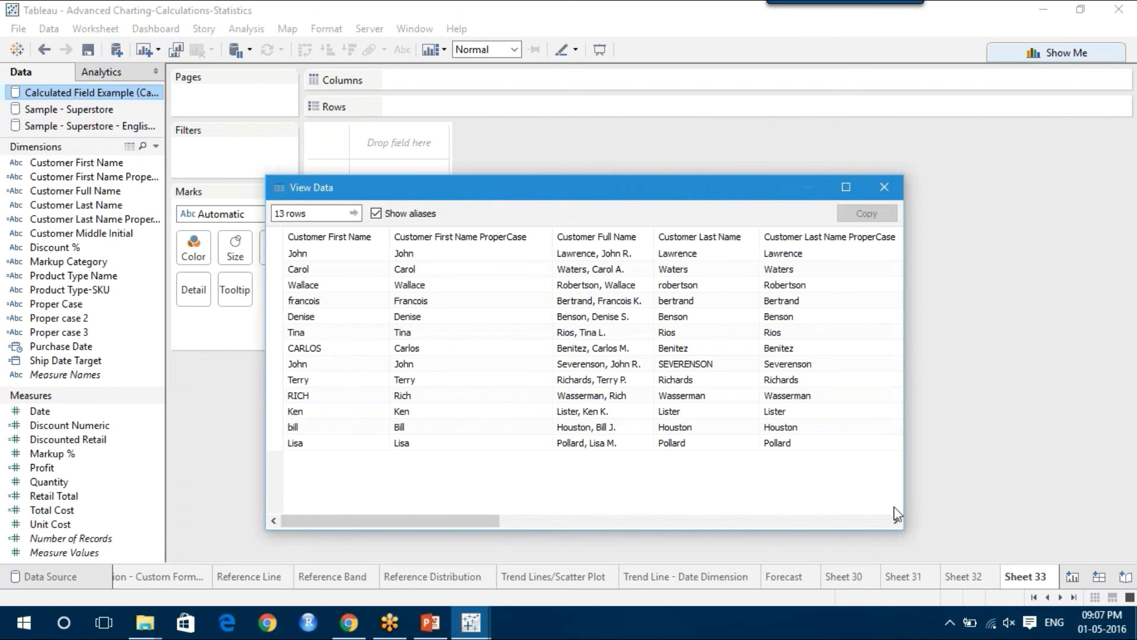
left_click(897, 521)
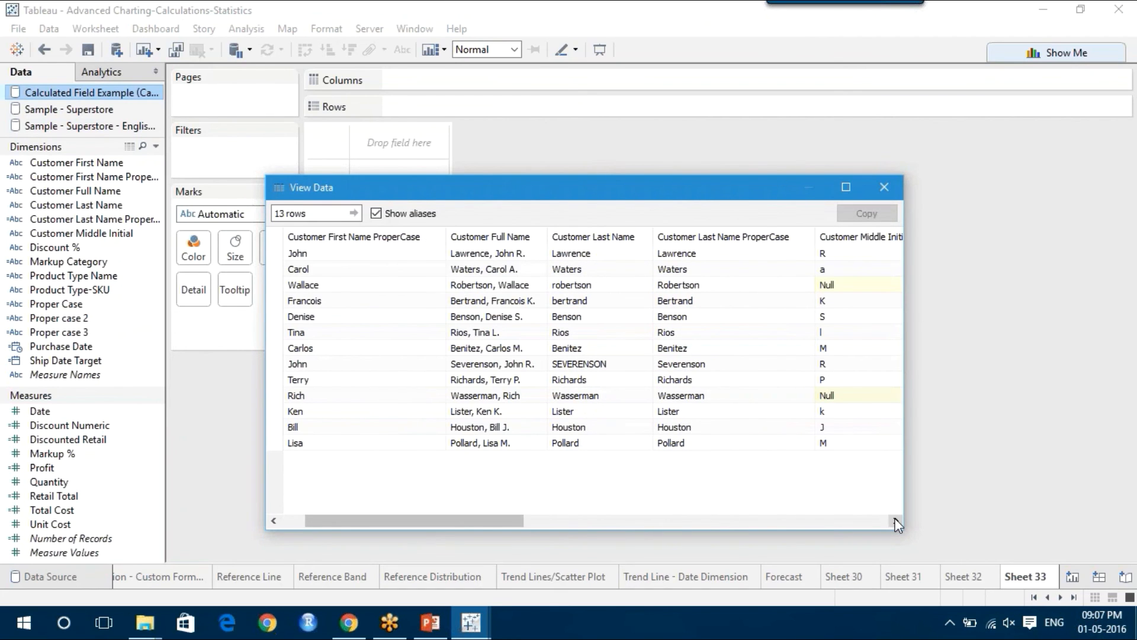
left_click(897, 522)
left_click(897, 521)
left_click(897, 521)
left_click(897, 521)
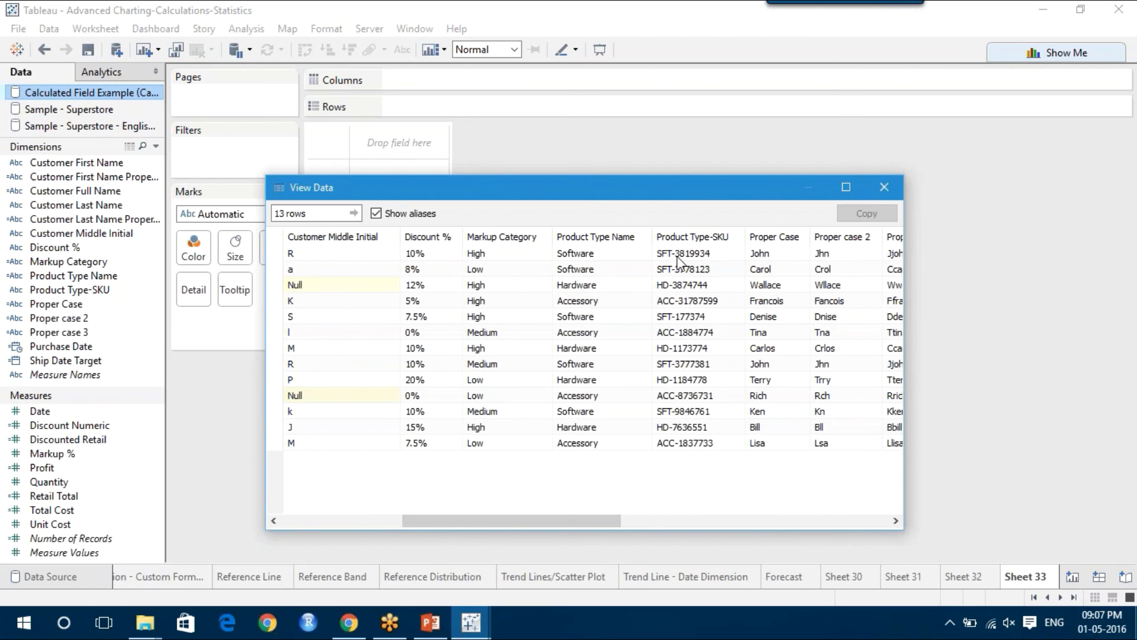
left_click(886, 186)
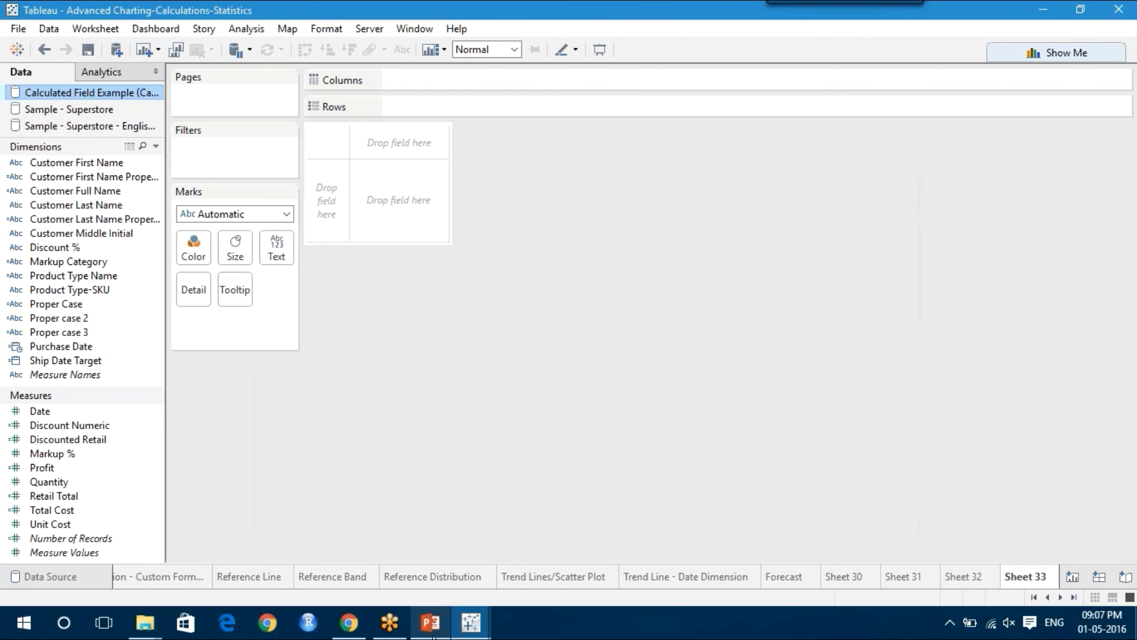
Check the function list on the Calculated Fields & LOD slide in PowerPoint and return to the Advanced Charting-Calculations-Statistics workbook in Tableau
left_click(431, 627)
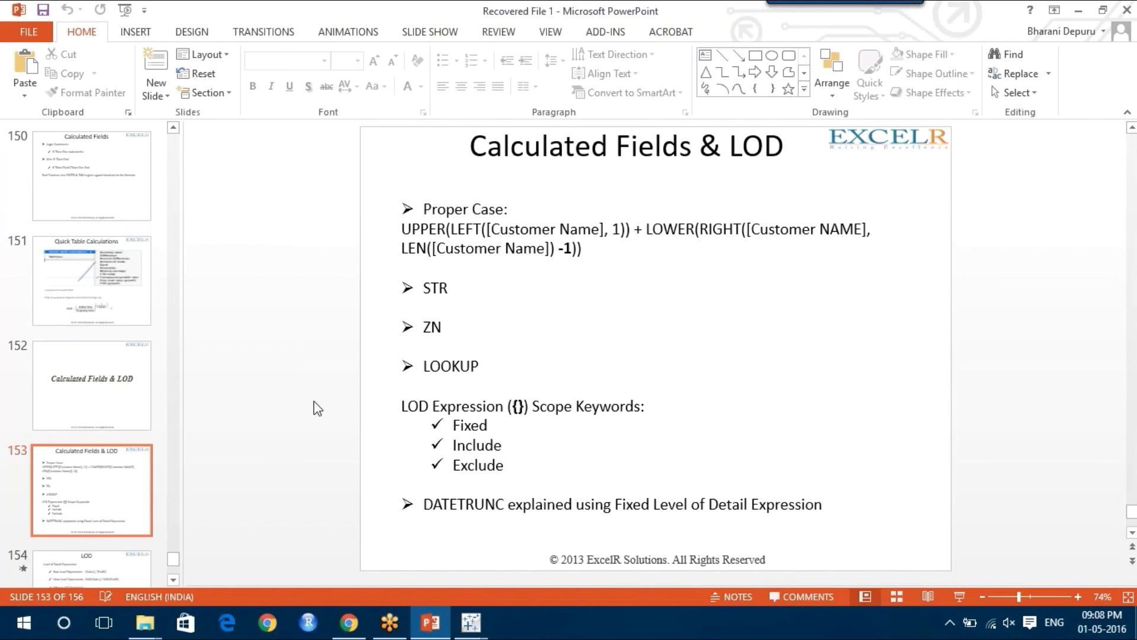
left_click(471, 622)
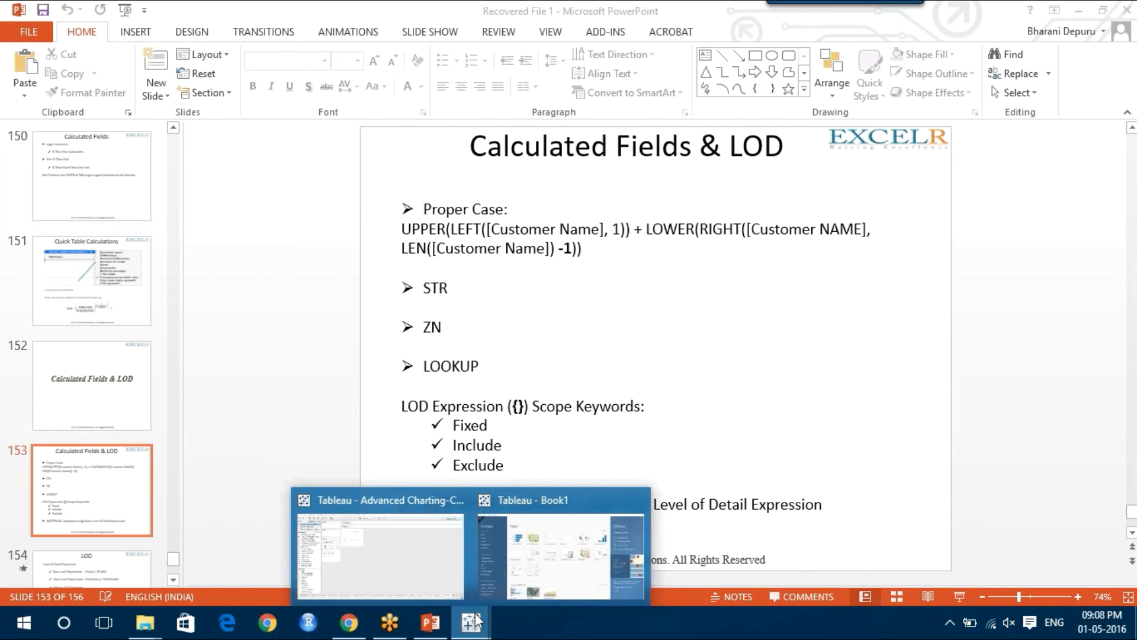
left_click(409, 565)
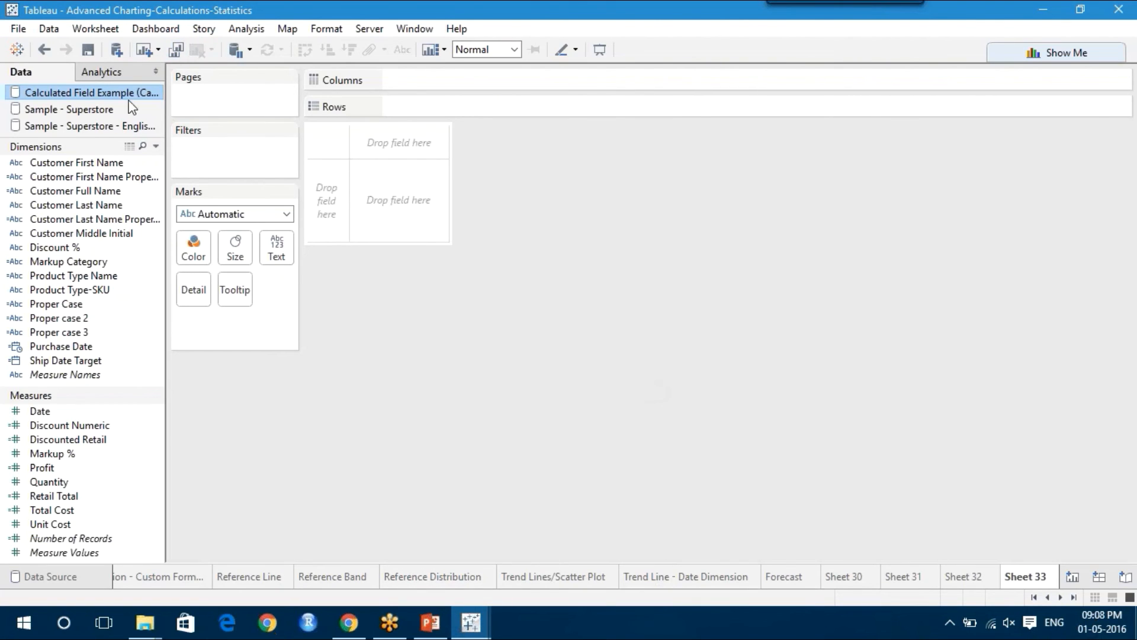
From Sample - Superstore, build a text table with Order Date on columns, Category on rows and Sales as the text values
left_click(105, 110)
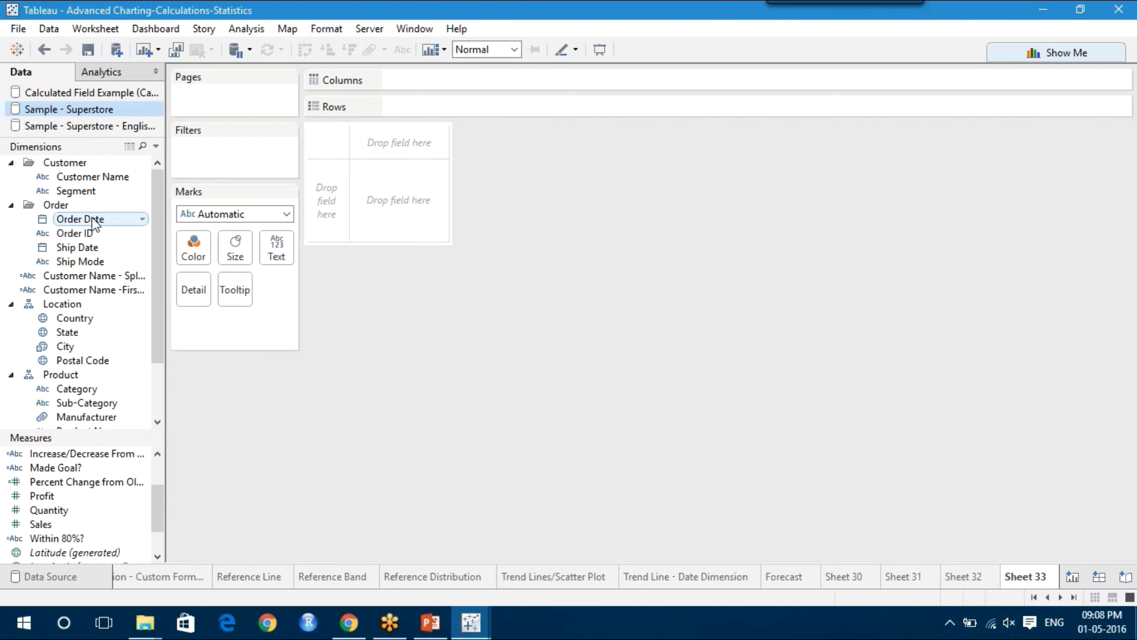
left_click_drag(92, 221, 441, 80)
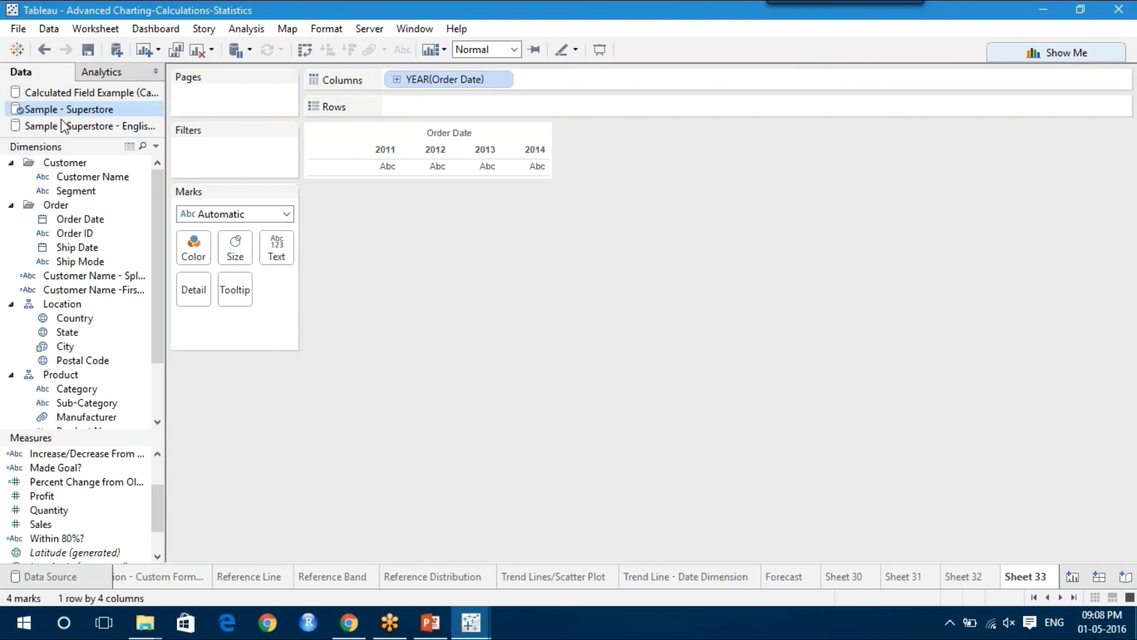
left_click_drag(117, 396, 492, 107)
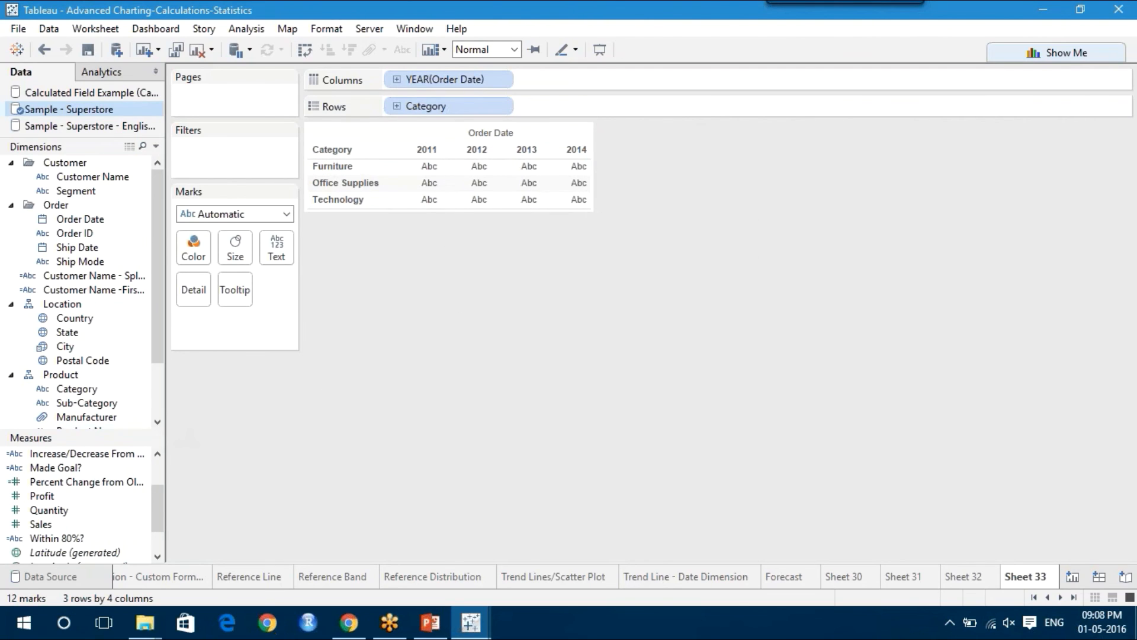
left_click_drag(66, 525, 278, 246)
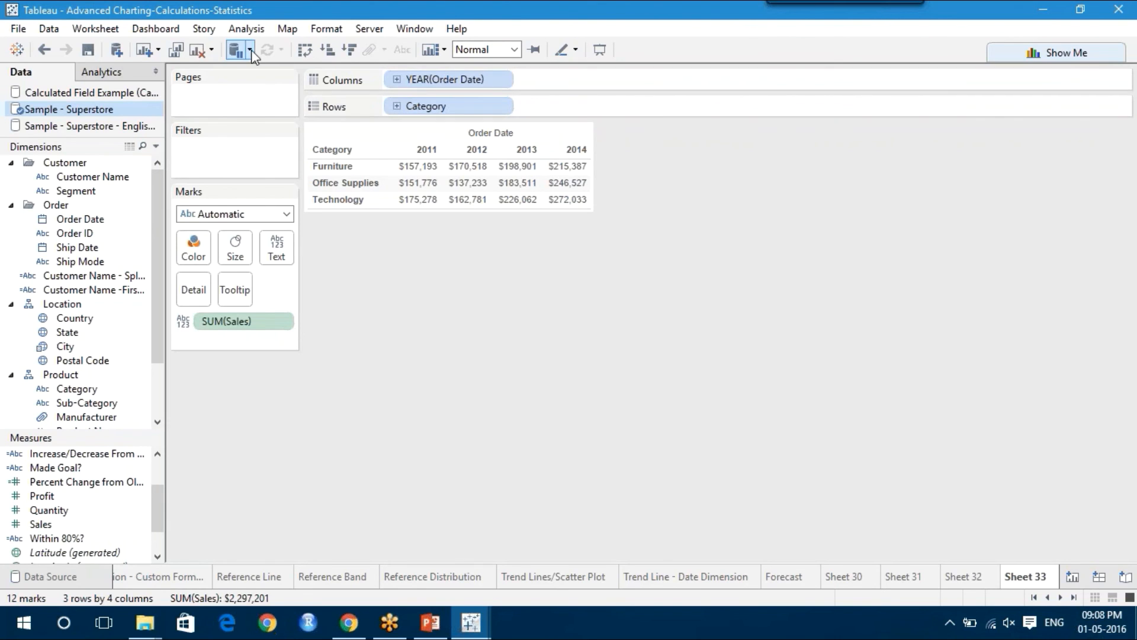
Create a calculated field named Difference in Sales in the Sample - Superstore data source
left_click(245, 29)
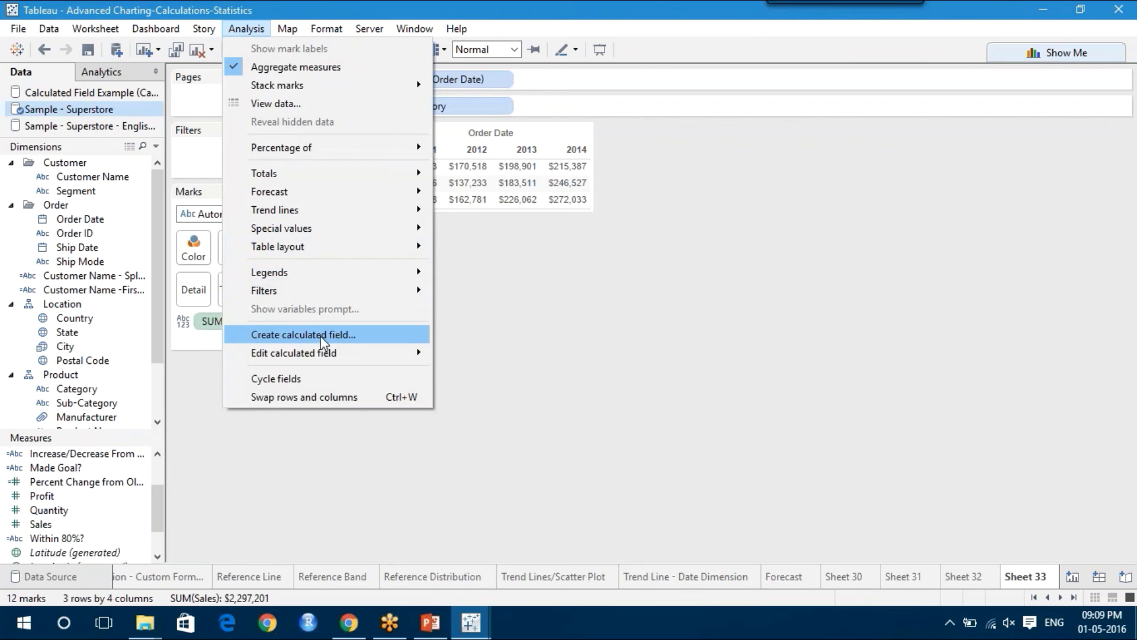
left_click(320, 336)
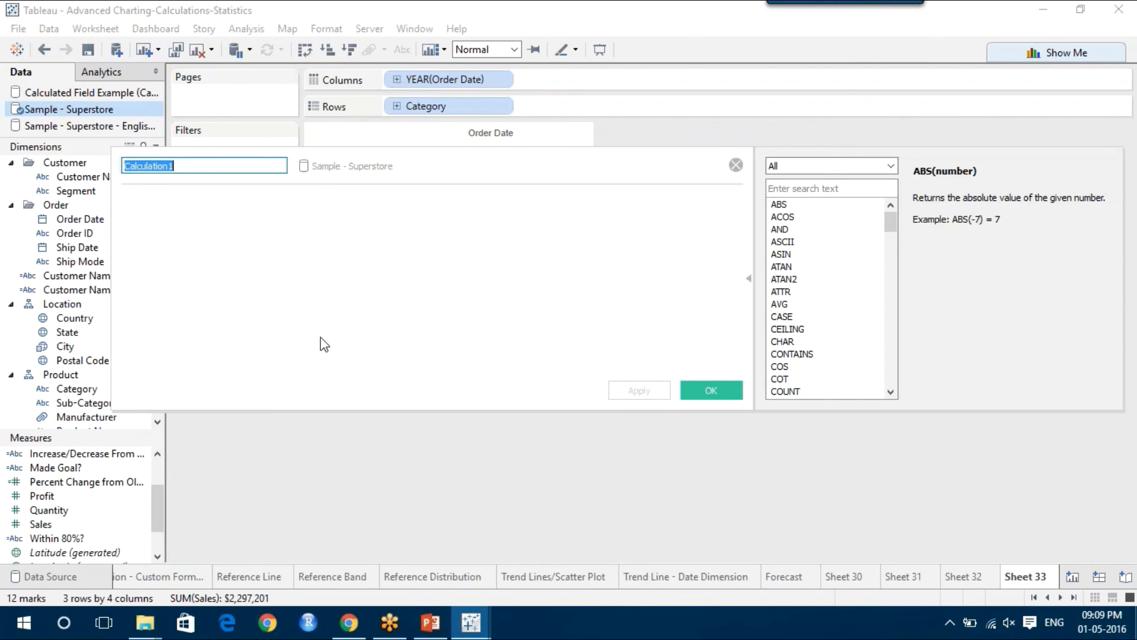
type("Difference in Sales")
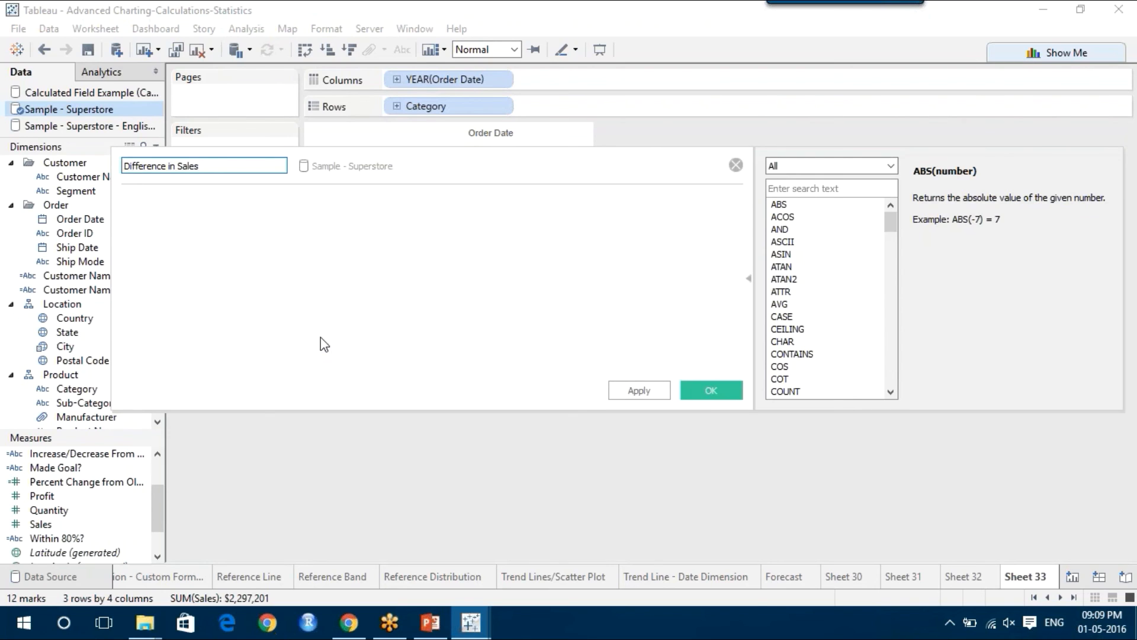
Start the Difference in Sales formula with ZN(SUM([Sales]))
left_click(201, 228)
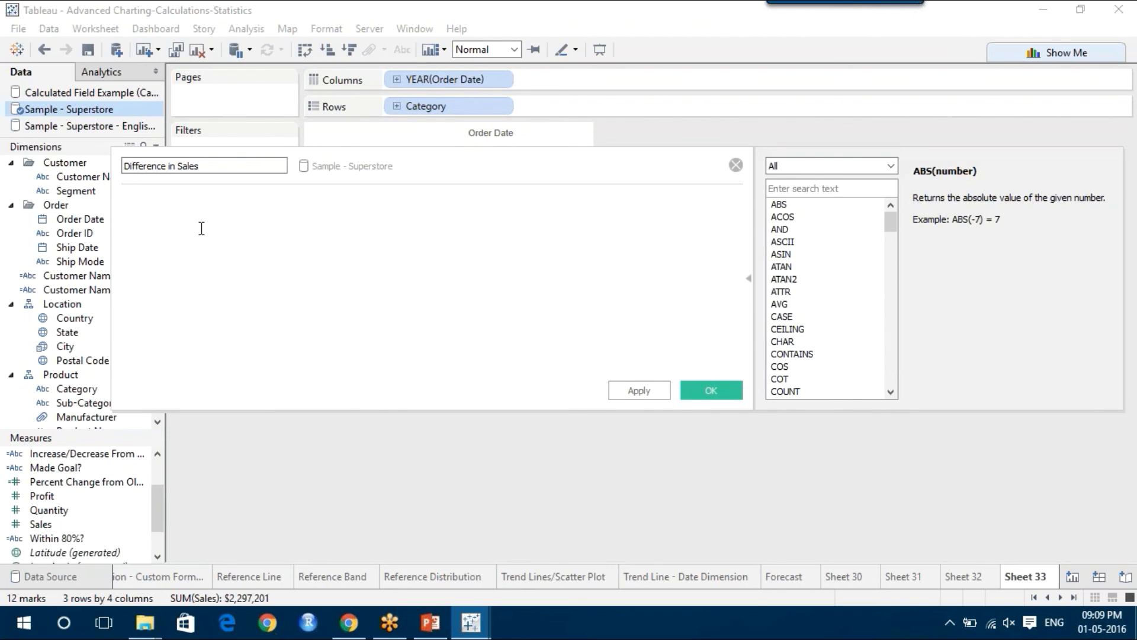
type("zn")
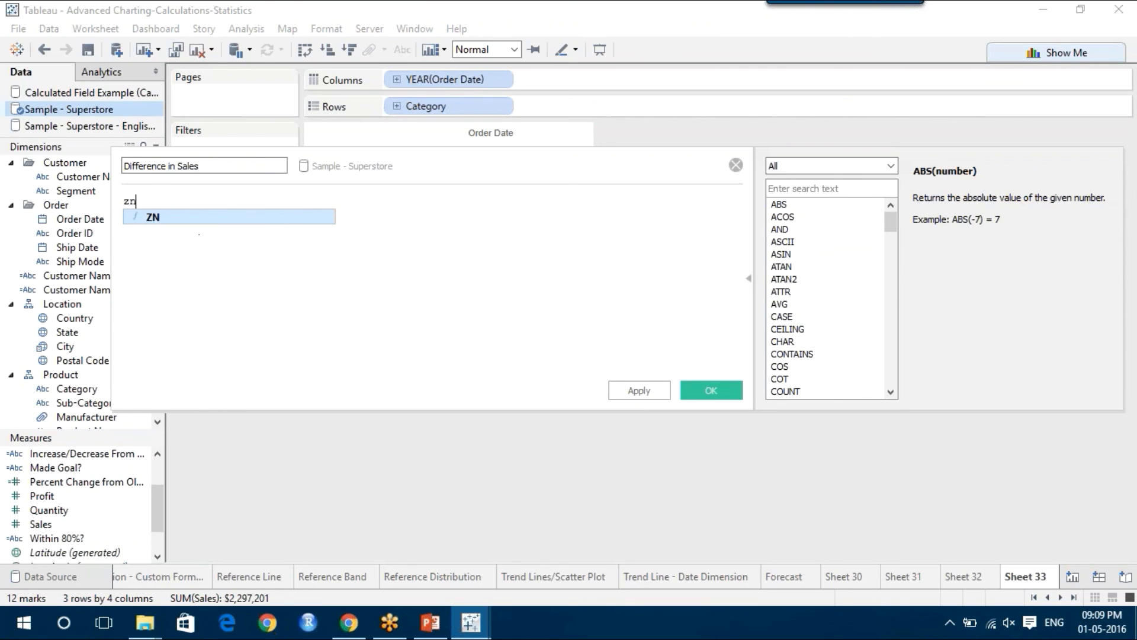
key("Return")
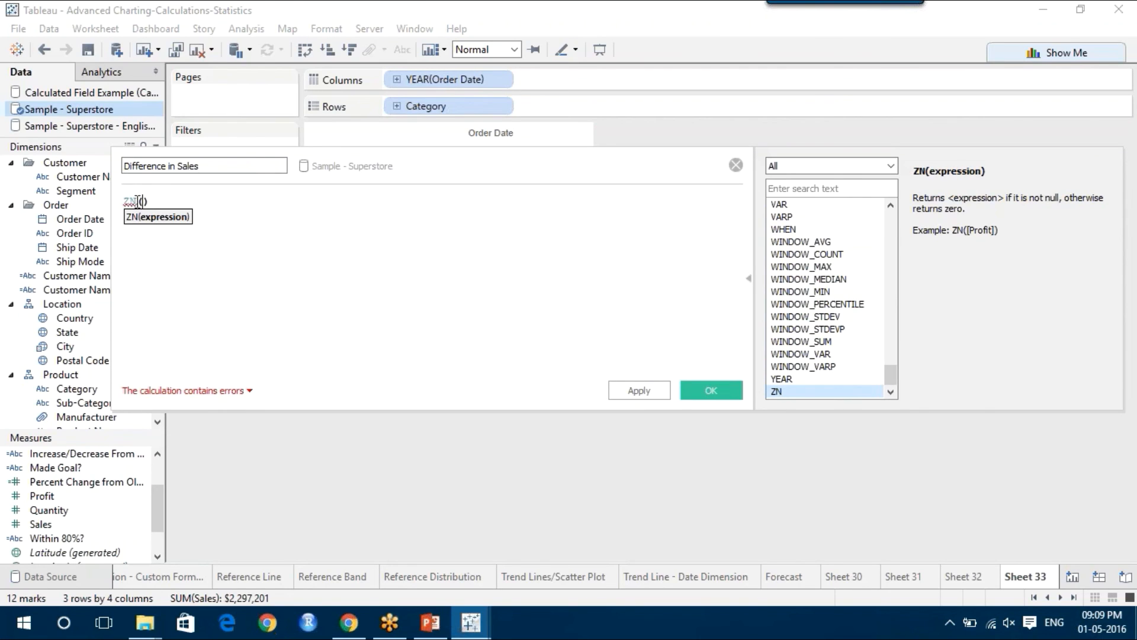
mouse_move(129, 196)
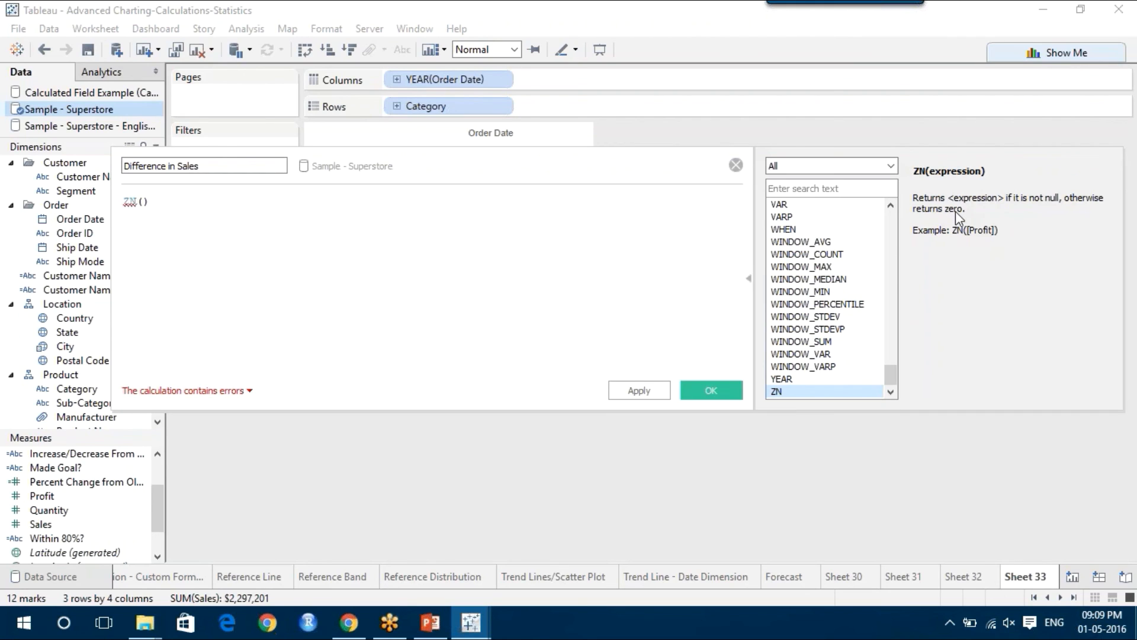
left_click(143, 203)
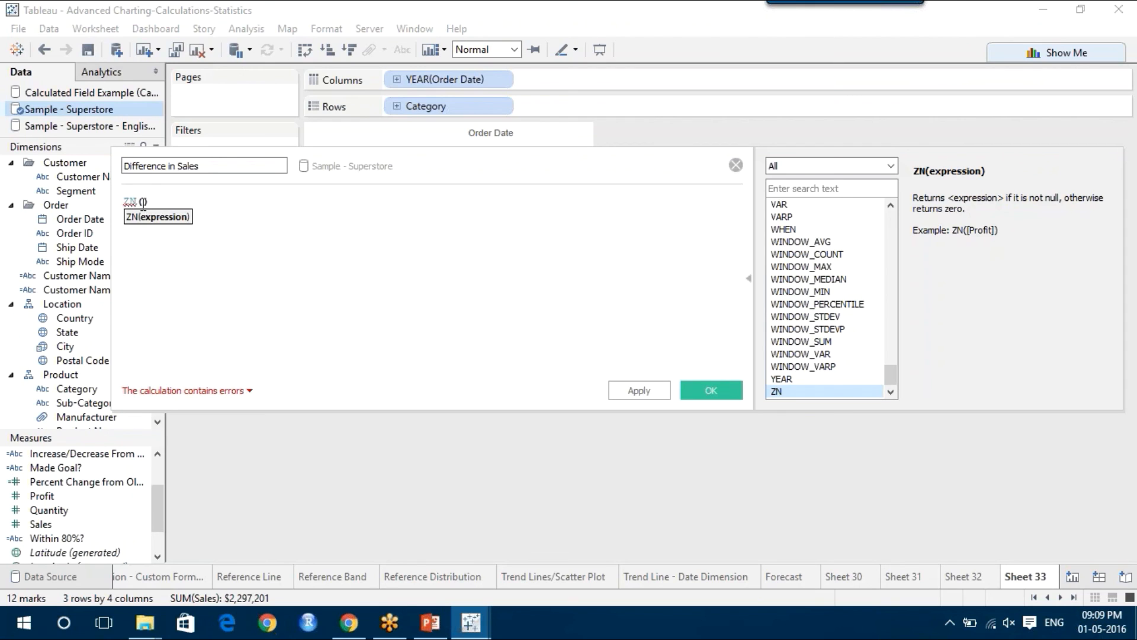
type("Sum")
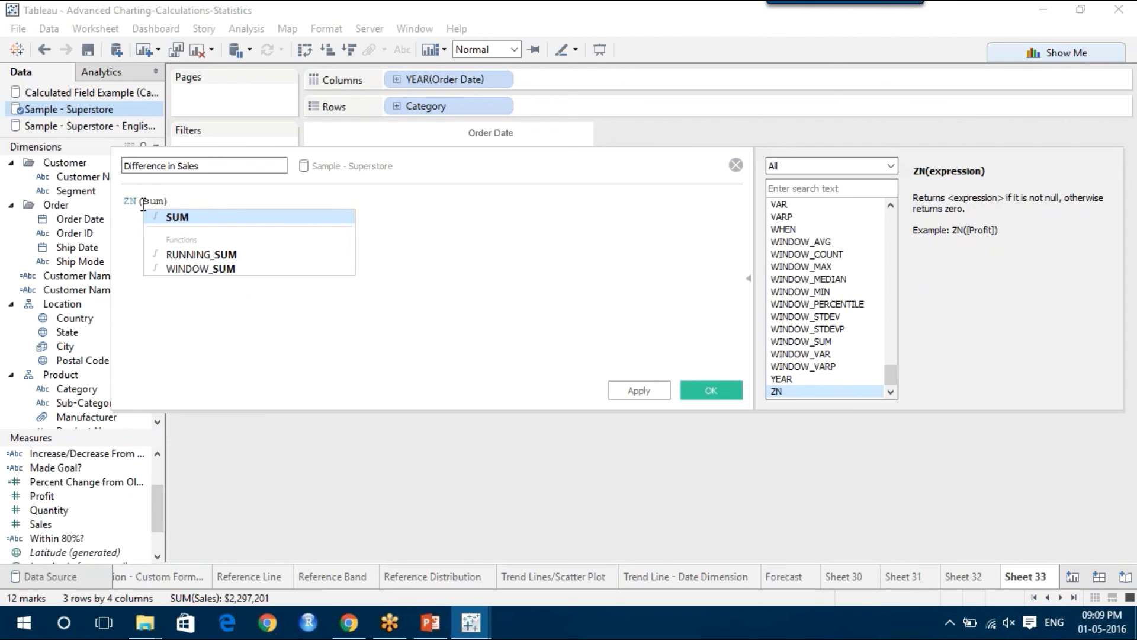
key("Return")
type("sales")
key("Return")
key("End")
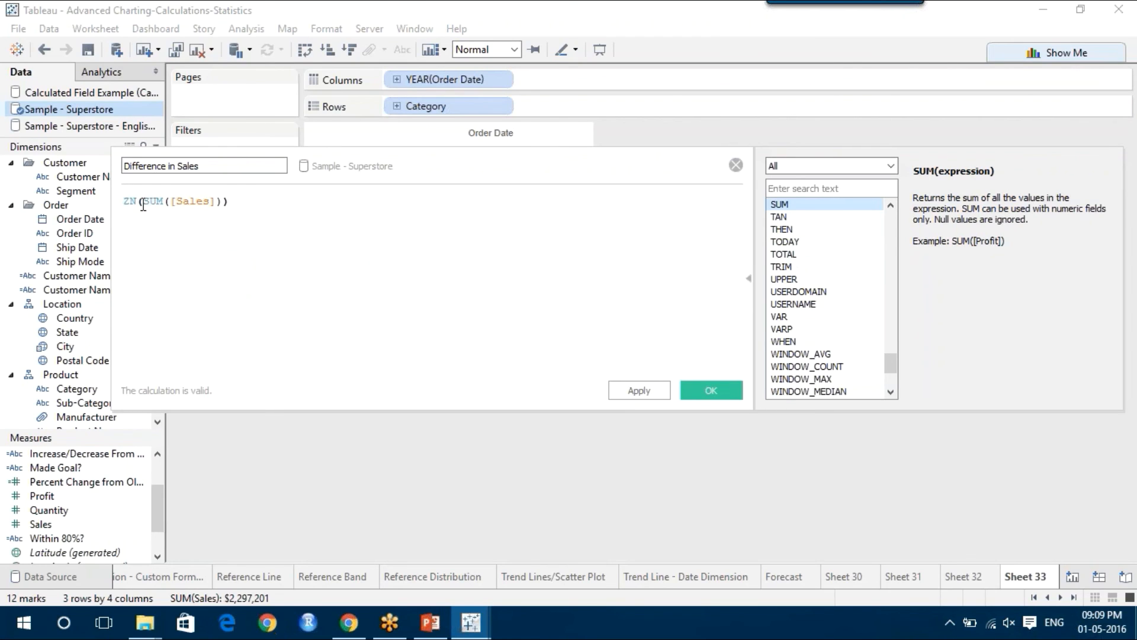
Extend the Difference in Sales formula by subtracting LOOKUP(ZN(SUM([Sales])), -1)
type("- loc")
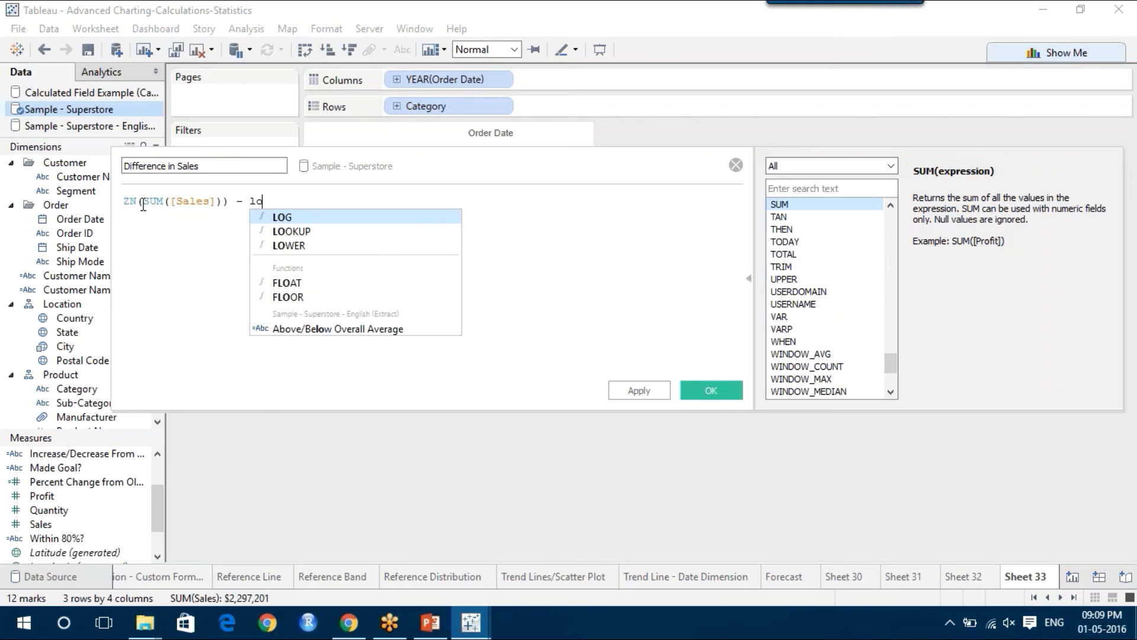
key("Return")
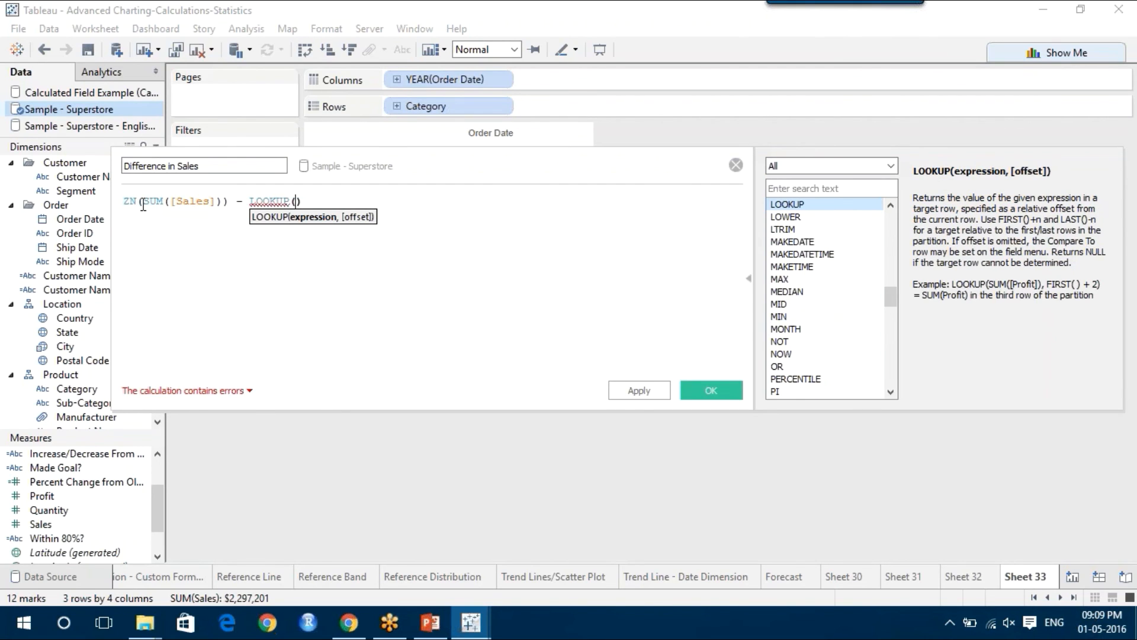
type("zn")
key("Return")
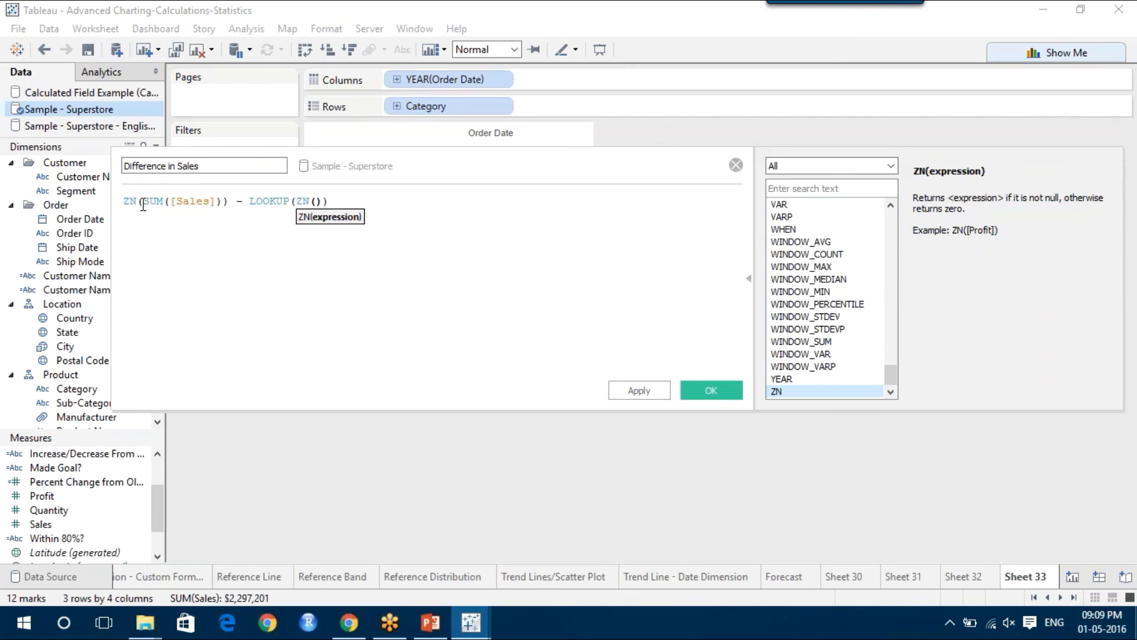
type("sum")
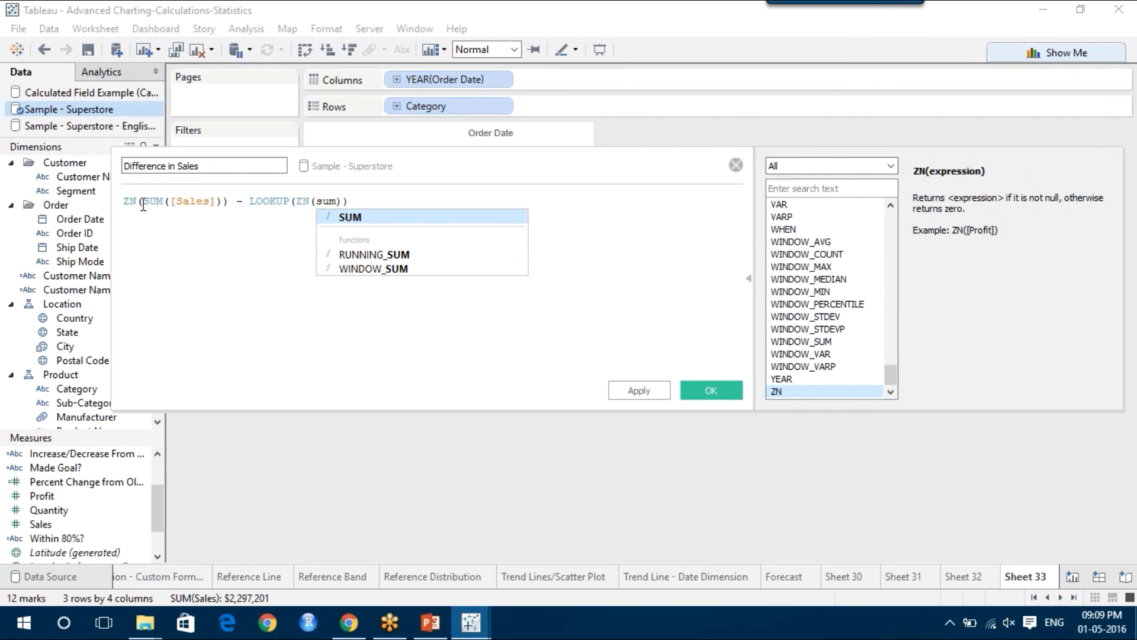
key("Return")
type("sale")
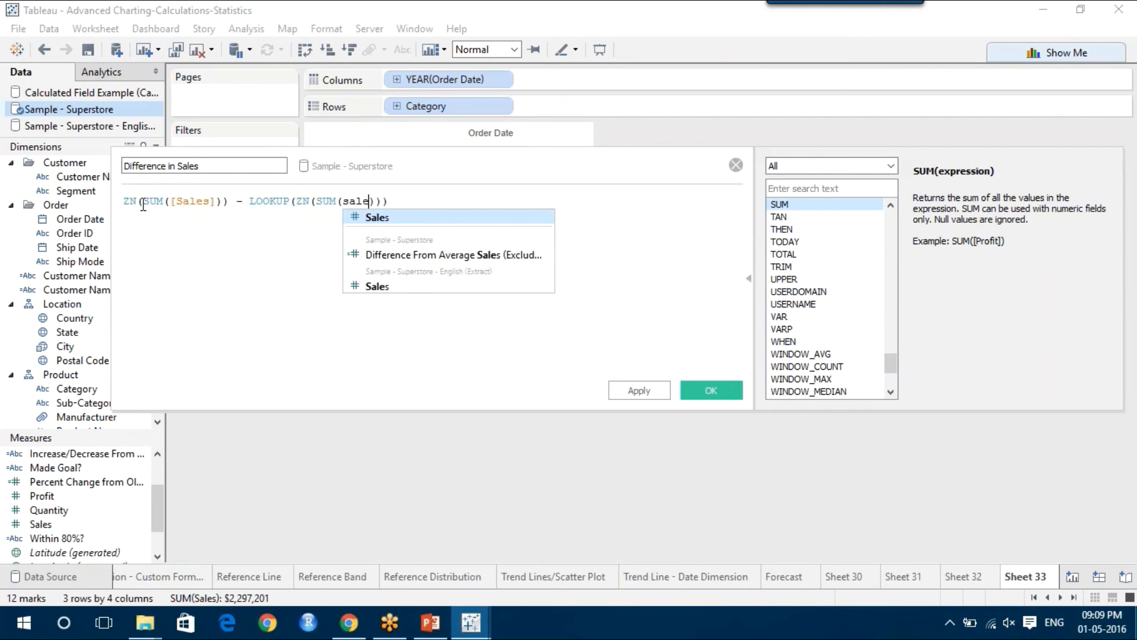
key("Return")
type(", -1")
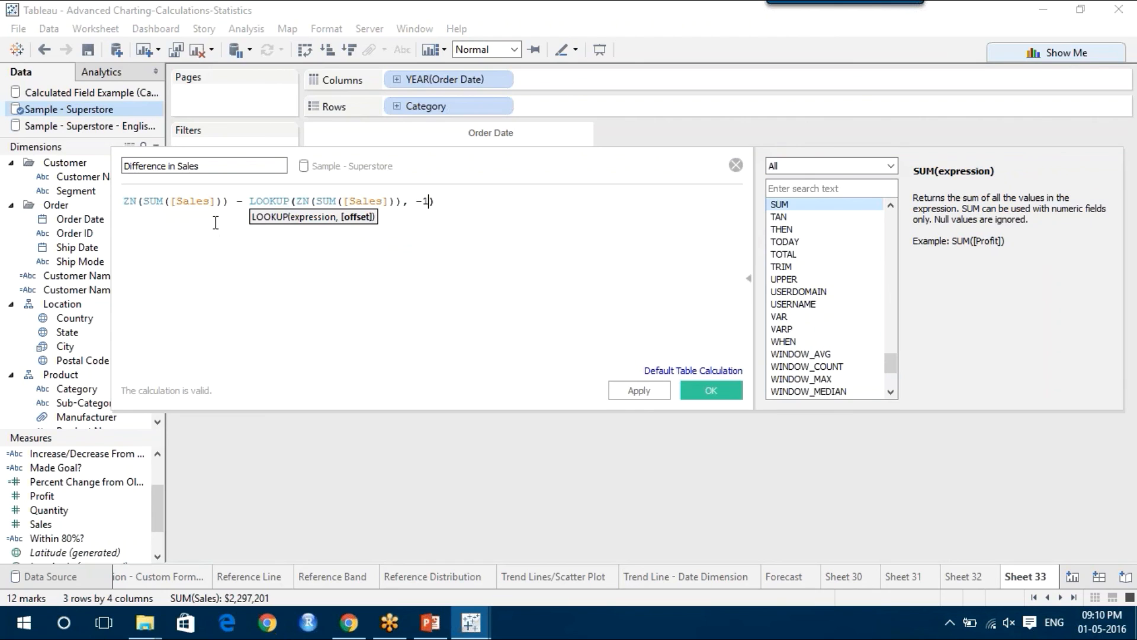
left_click(345, 259)
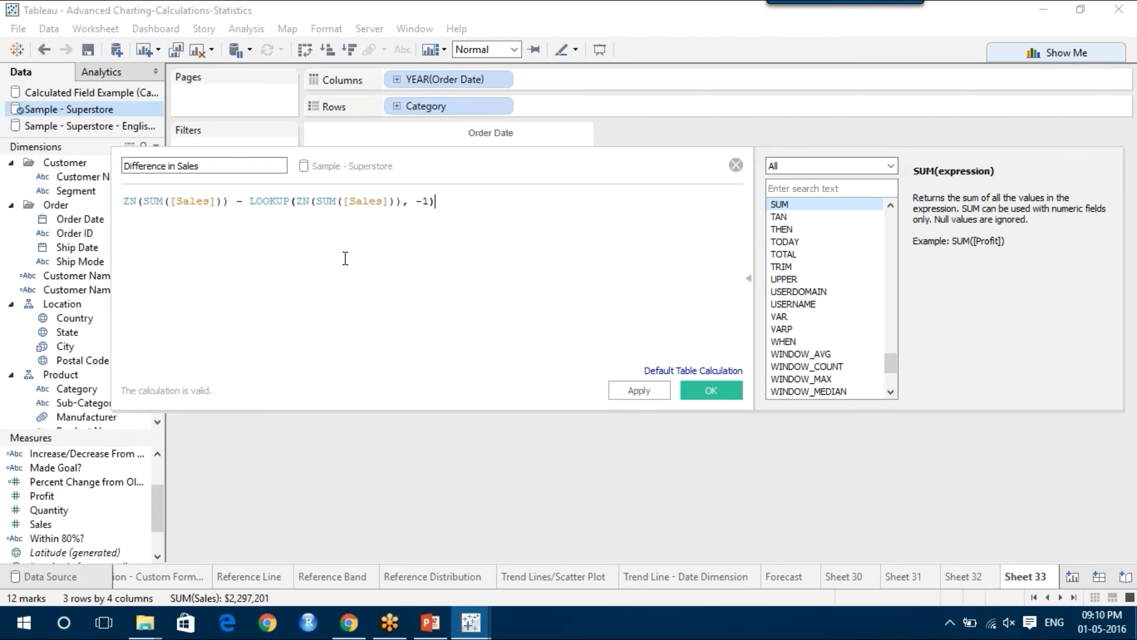
Apply and save the Difference in Sales calculation, and add the measure to the values of the Category by year table
left_click(278, 202)
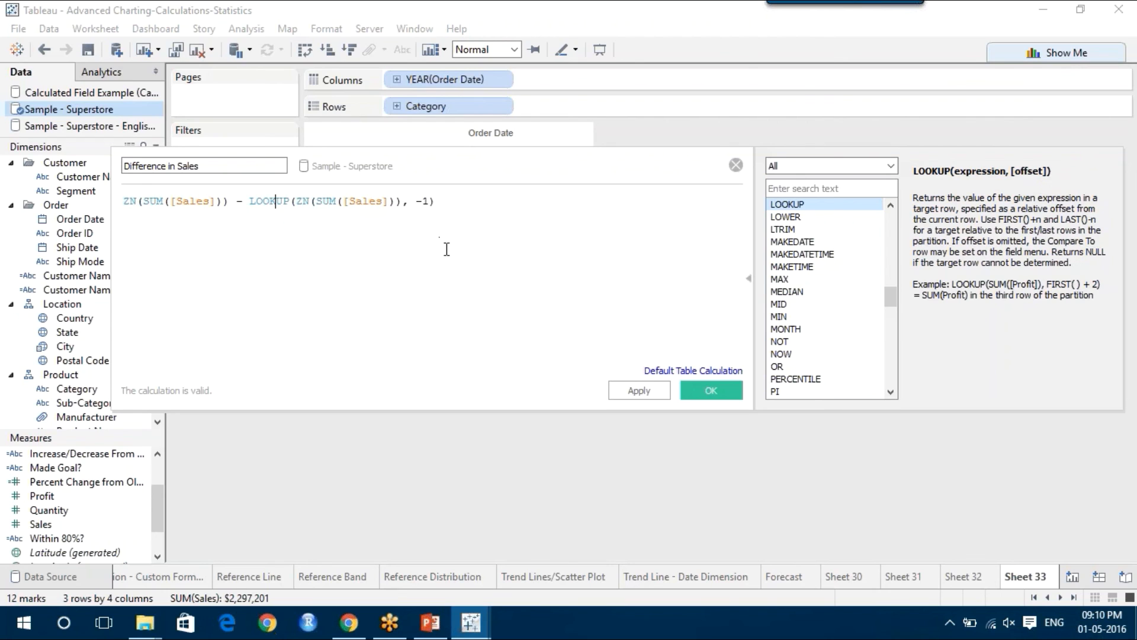
left_click(647, 392)
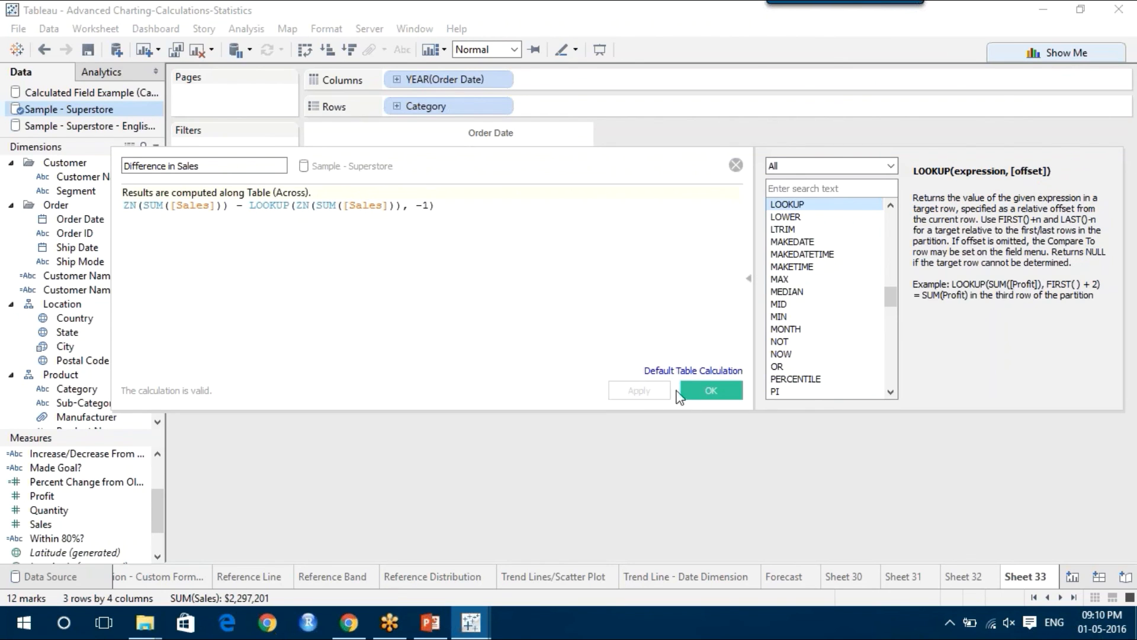
left_click(705, 392)
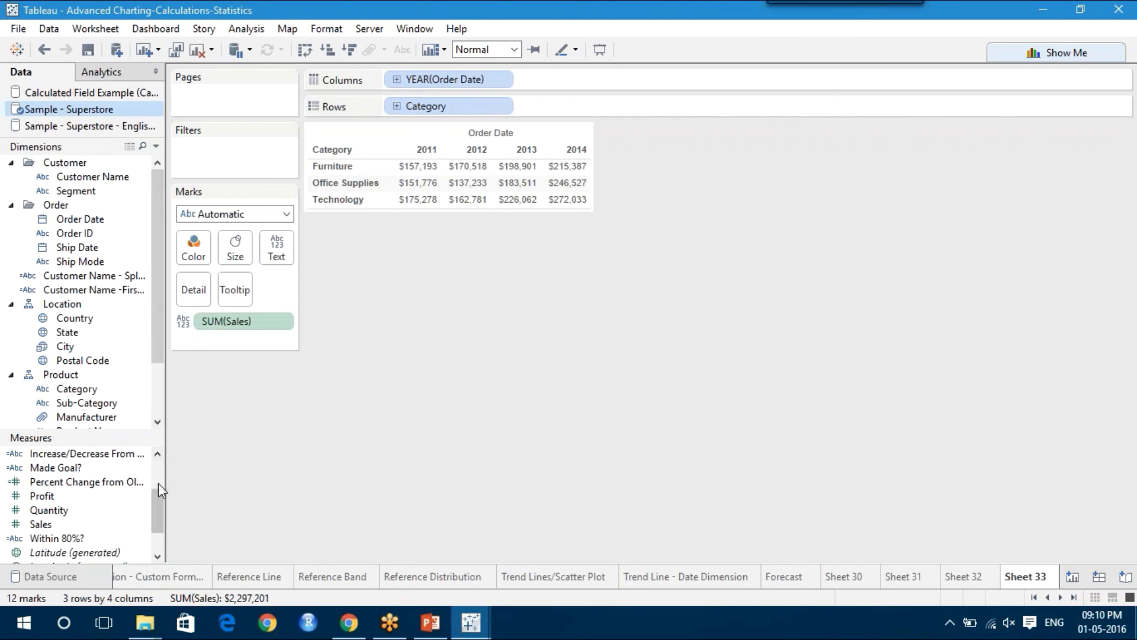
left_click_drag(158, 499, 159, 464)
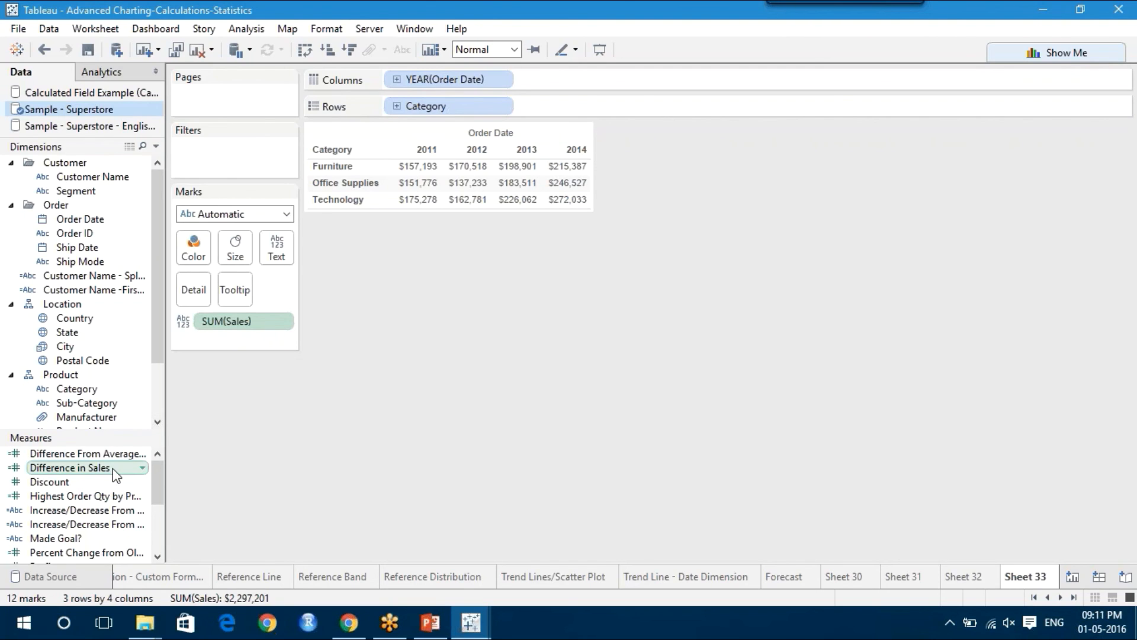
left_click_drag(116, 474, 503, 178)
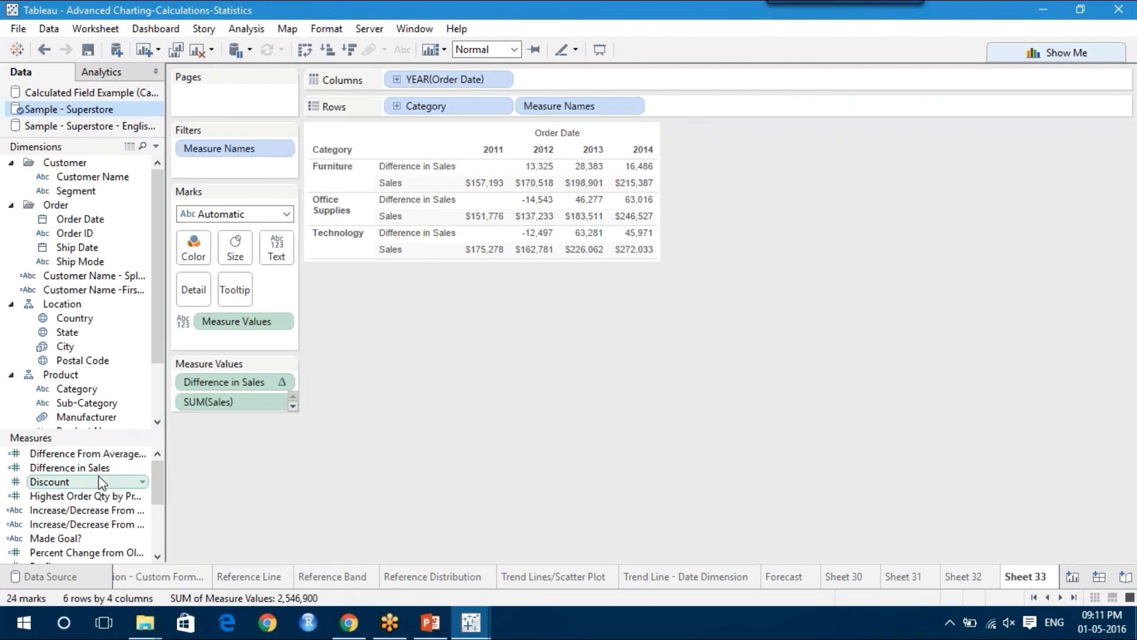
Reopen the Difference in Sales calculation to examine its LOOKUP offset beside the table, close it, and switch to the Calculated Fields & LOD slide in PowerPoint
right_click(111, 468)
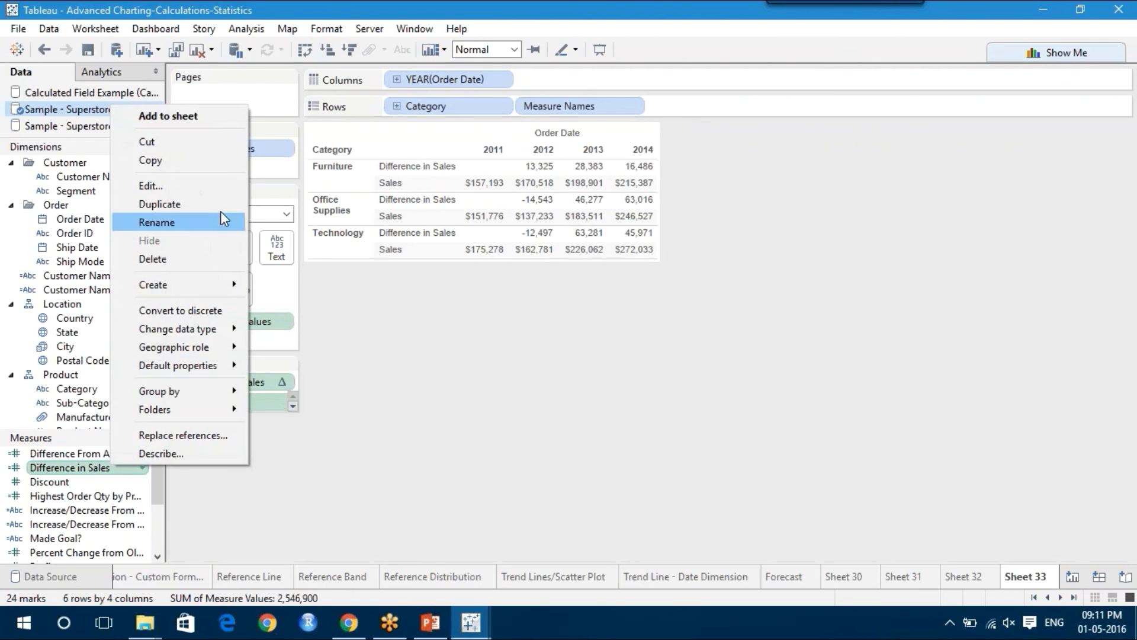
left_click(219, 183)
left_click_drag(406, 158, 611, 287)
left_click(453, 436)
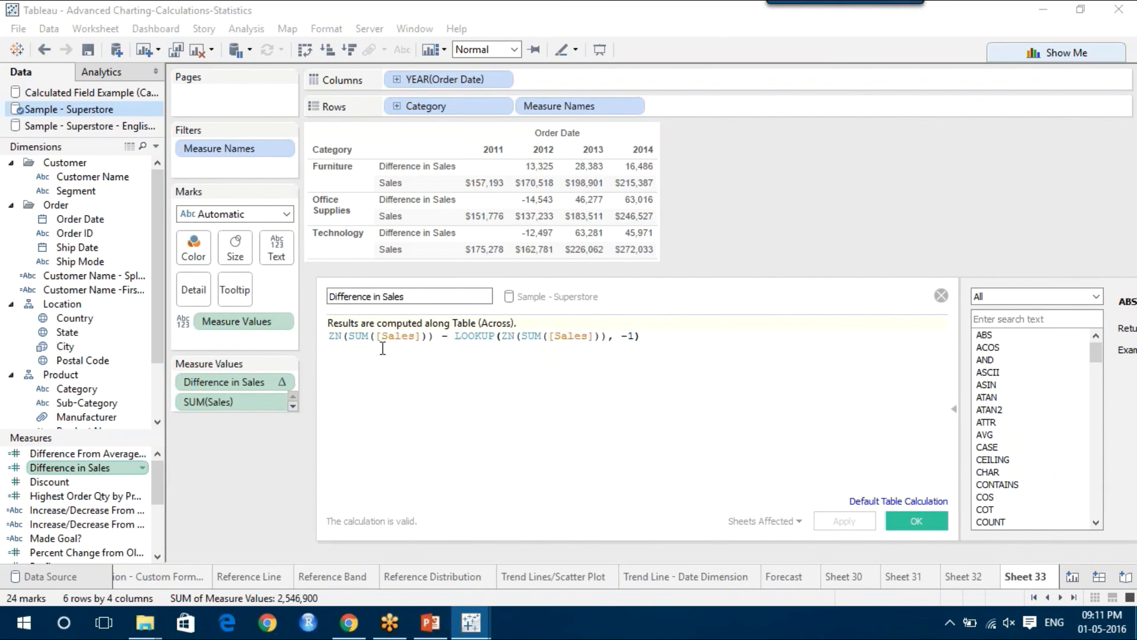
mouse_move(500, 198)
mouse_move(550, 194)
left_click_drag(617, 335, 638, 336)
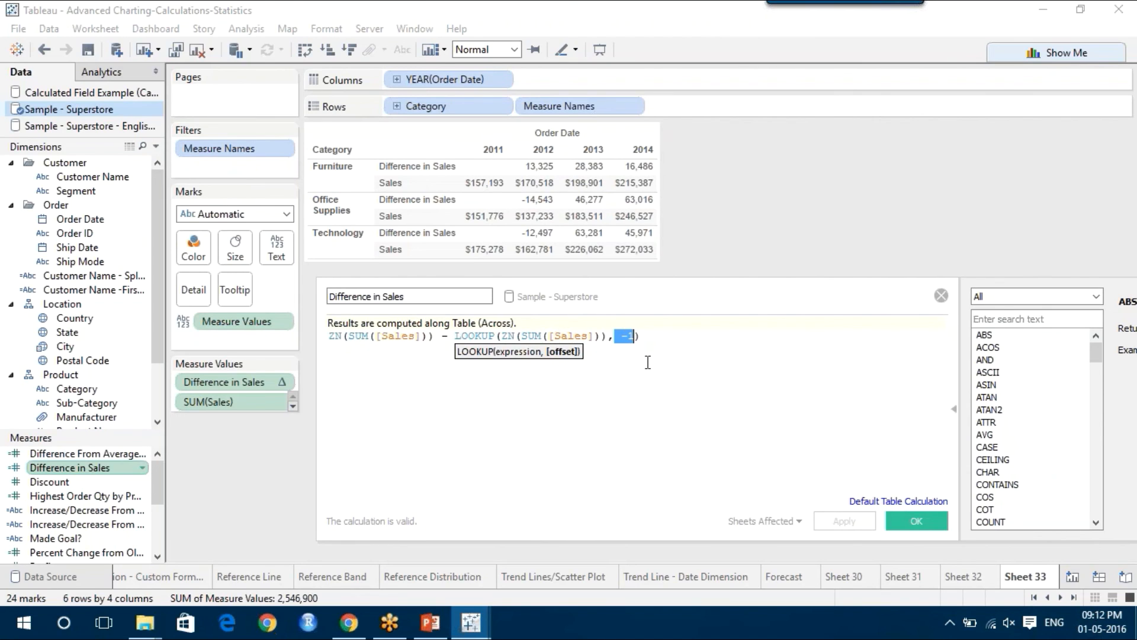
left_click(648, 359)
type(")")
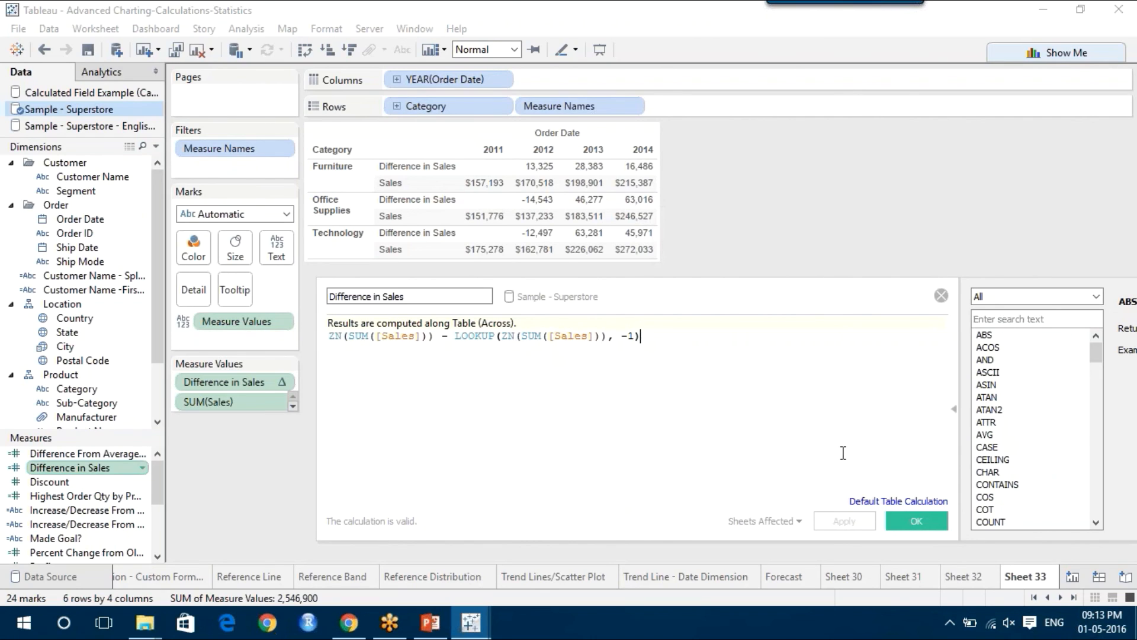
left_click(928, 521)
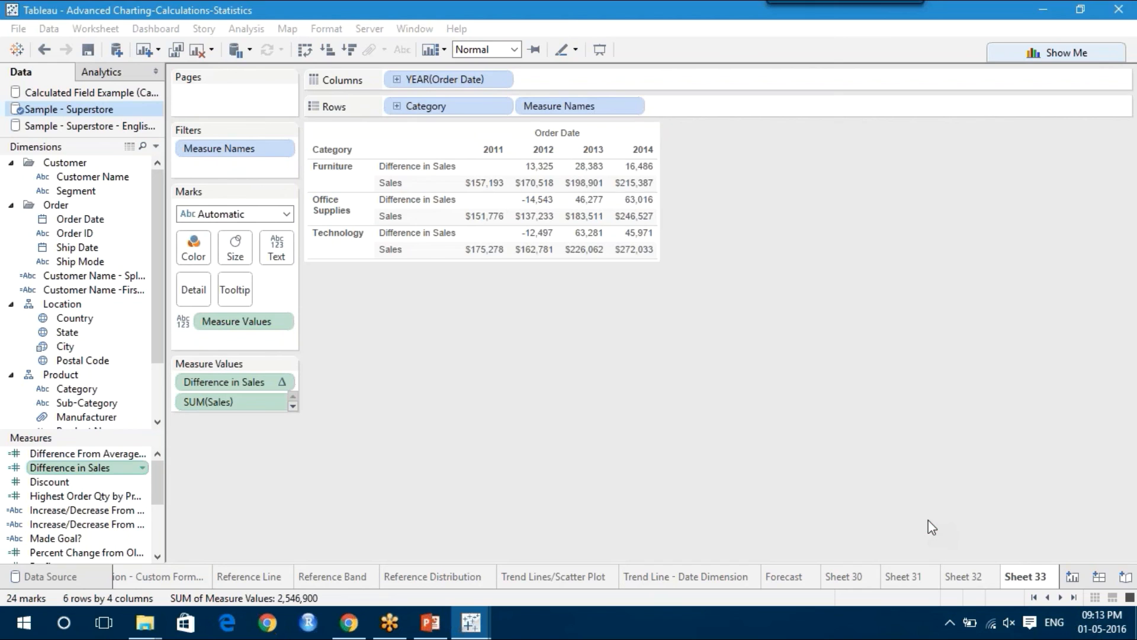
left_click(432, 623)
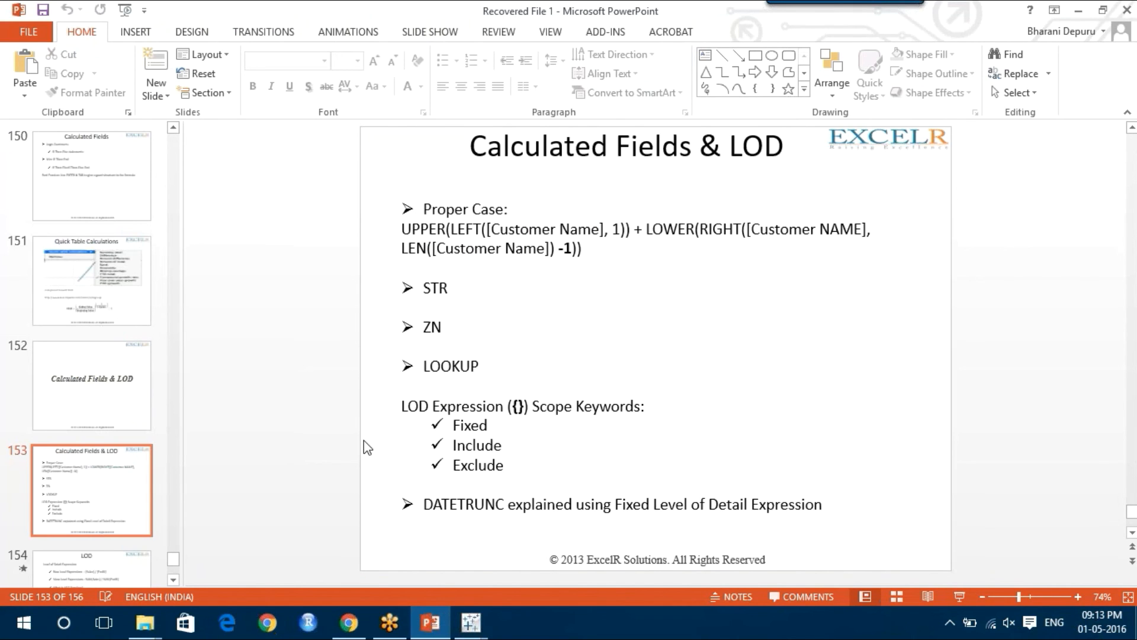
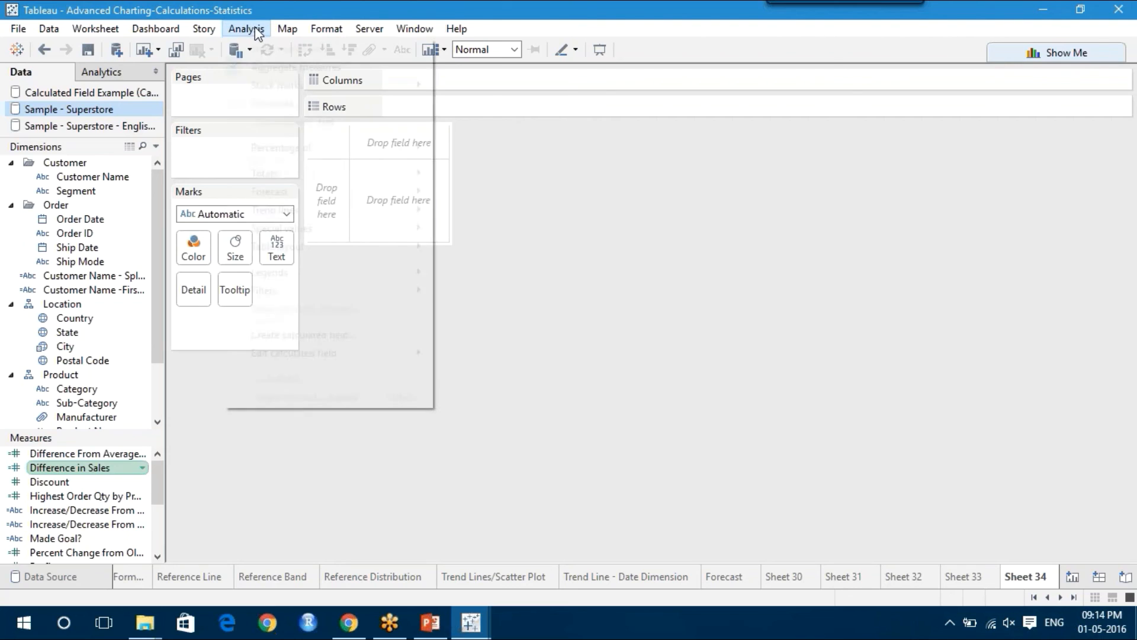
In Tableau, create a calculated field named Fixed LOD from the blank worksheet Sheet 34
left_click(321, 334)
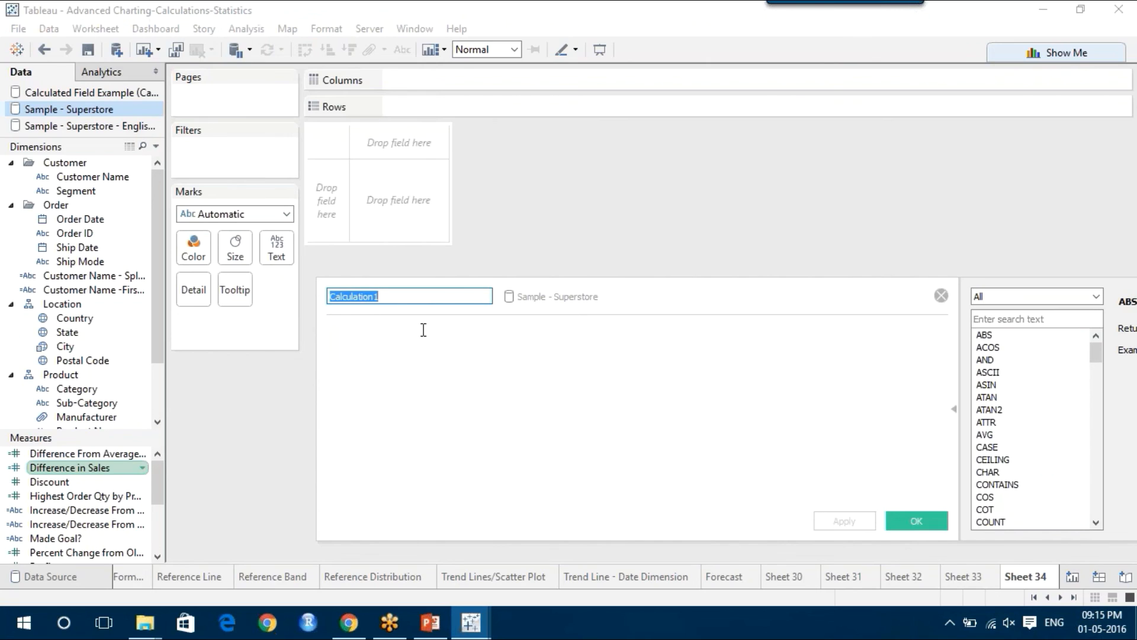
type("Fi")
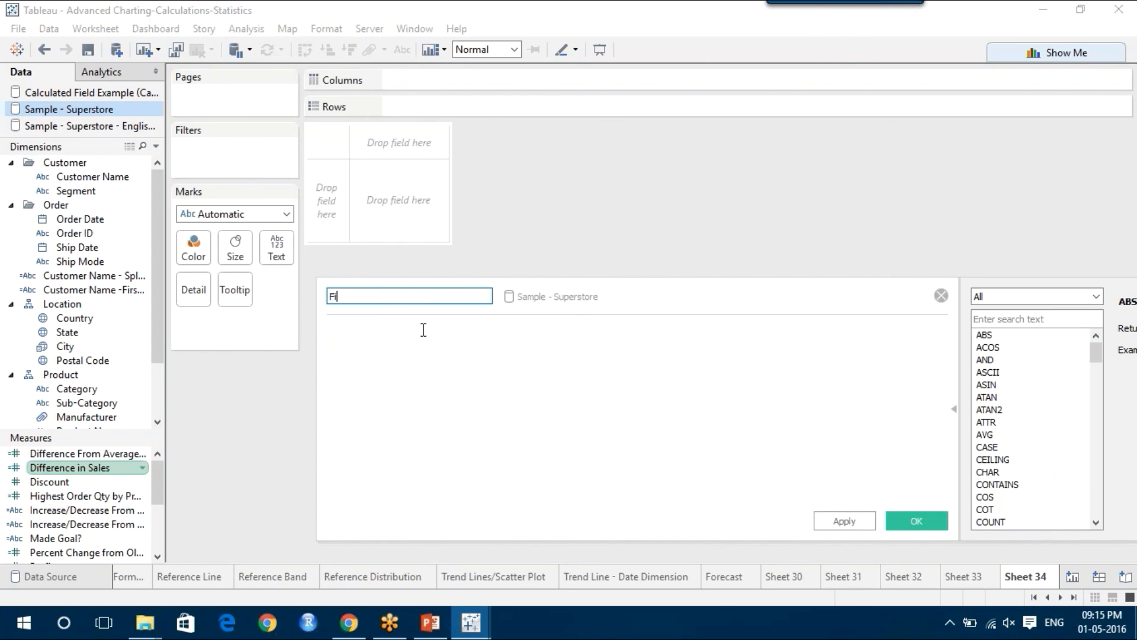
type("xed LOD ex")
key("BackSpace")
key("BackSpace")
key("BackSpace")
Start the Fixed LOD formula with an opening brace and the FIXED keyword, dismissing the Filter Keys prompt
left_click(405, 344)
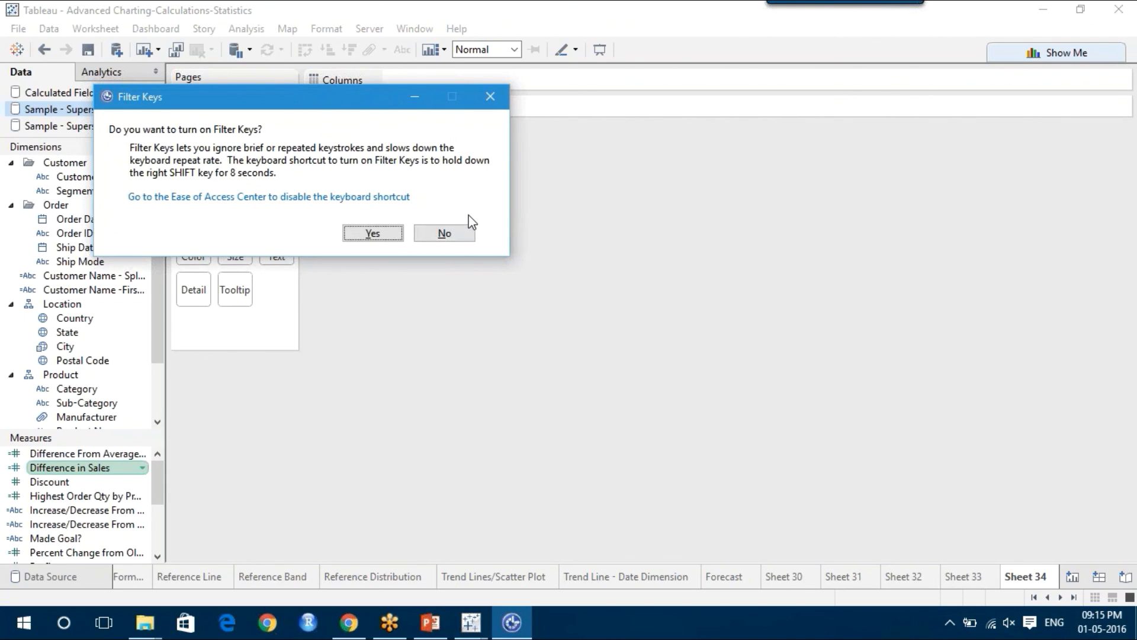
left_click(490, 96)
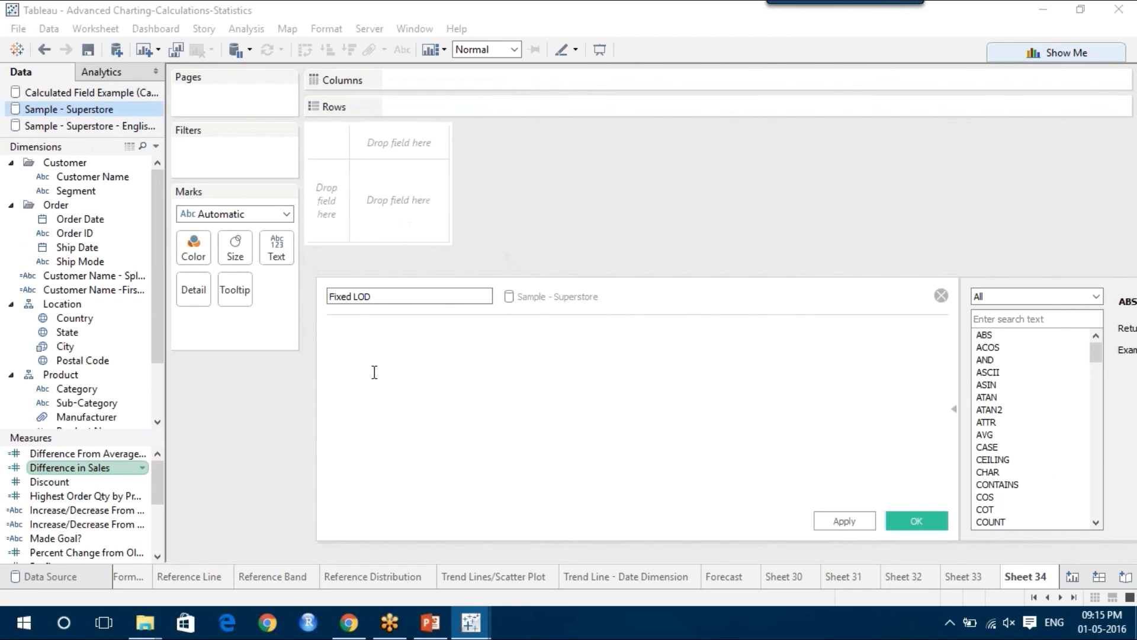
type("{")
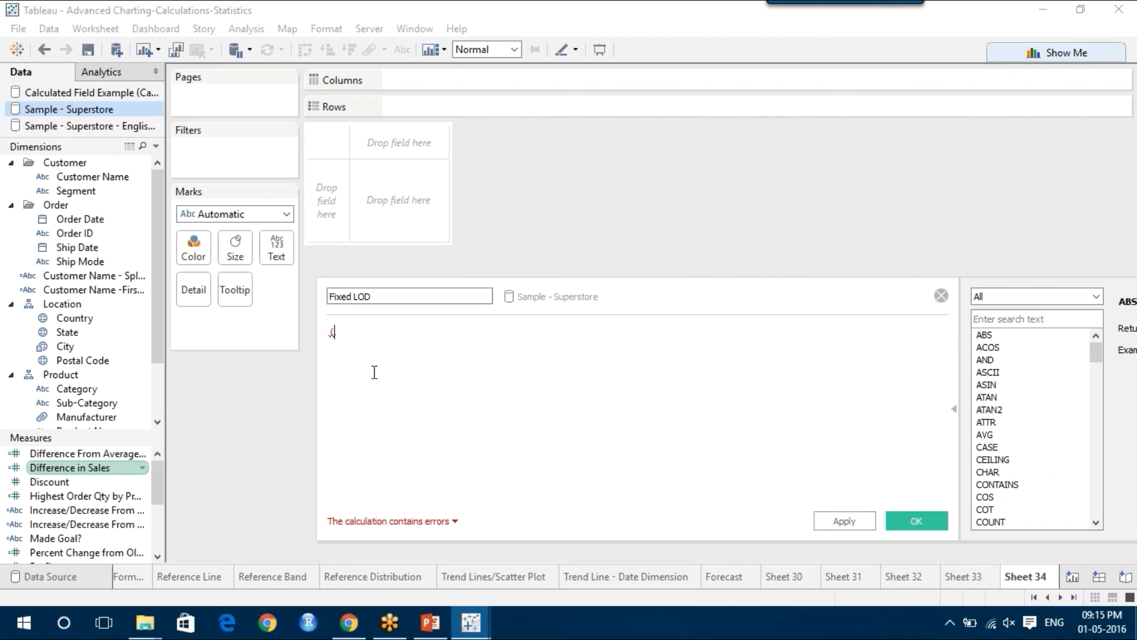
type("fi")
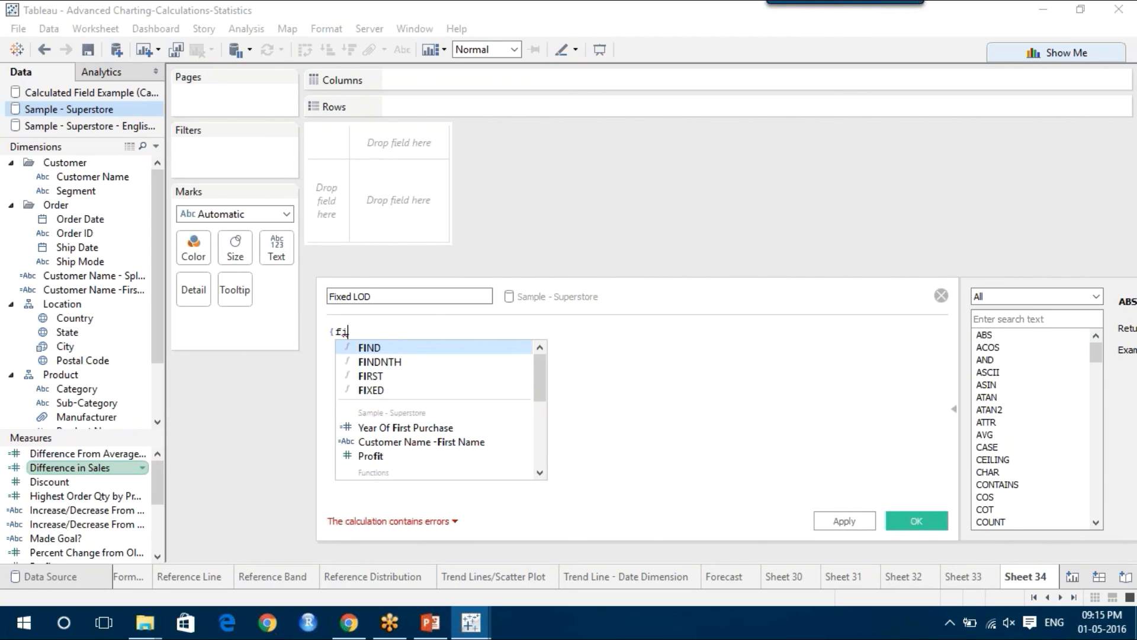
double_click(373, 389)
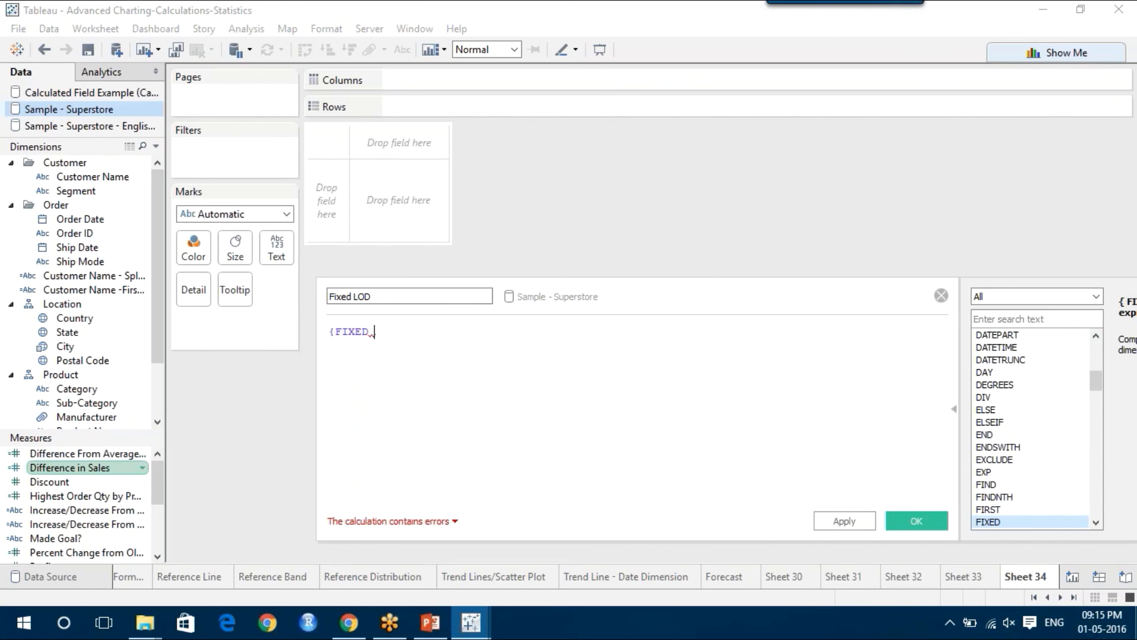
type("[ci")
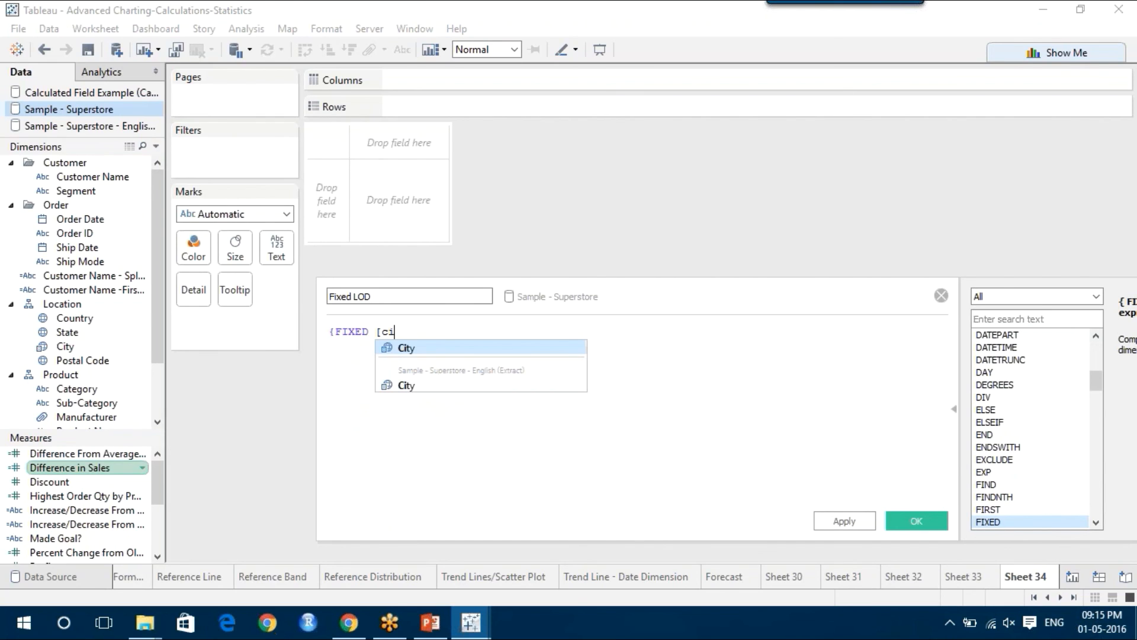
key("BackSpace")
type("us")
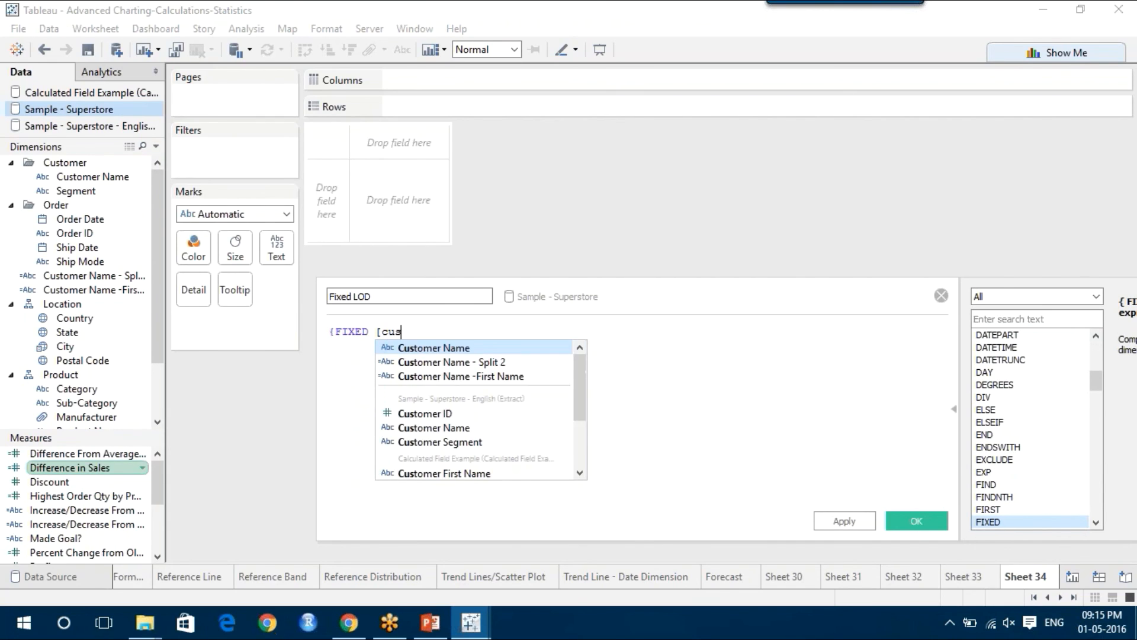
key("Return")
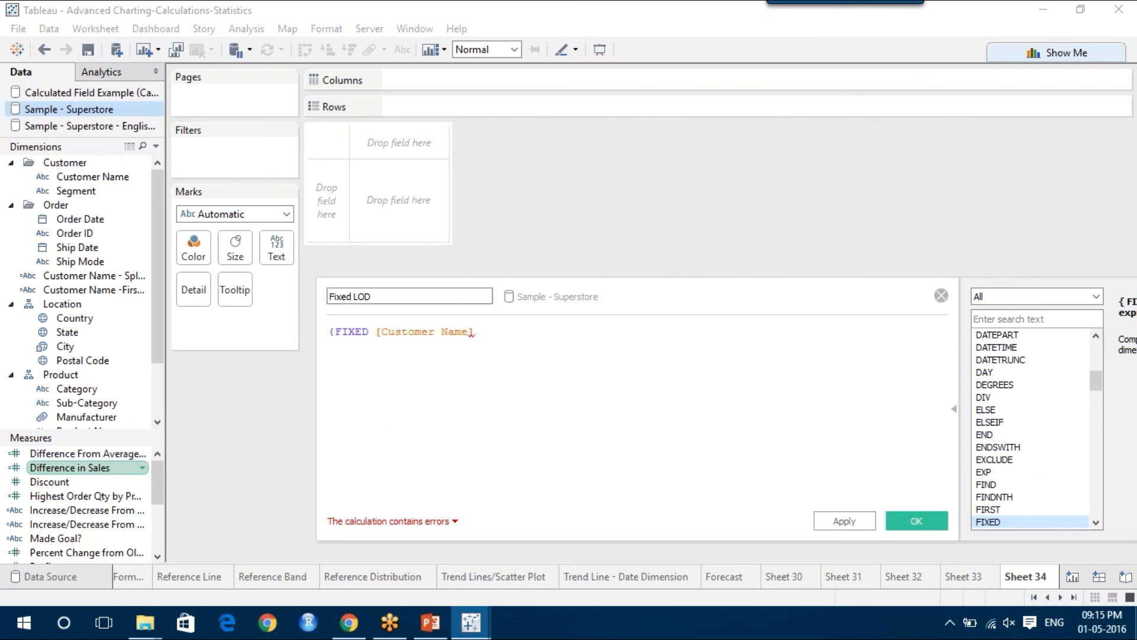
key("BackSpace")
key("BackSpace")
key("BackSpace")
key("BackSpace")
key("BackSpace")
key("BackSpace")
key("BackSpace")
key("BackSpace")
key("BackSpace")
key("BackSpace")
key("BackSpace")
key("BackSpace")
key("BackSpace")
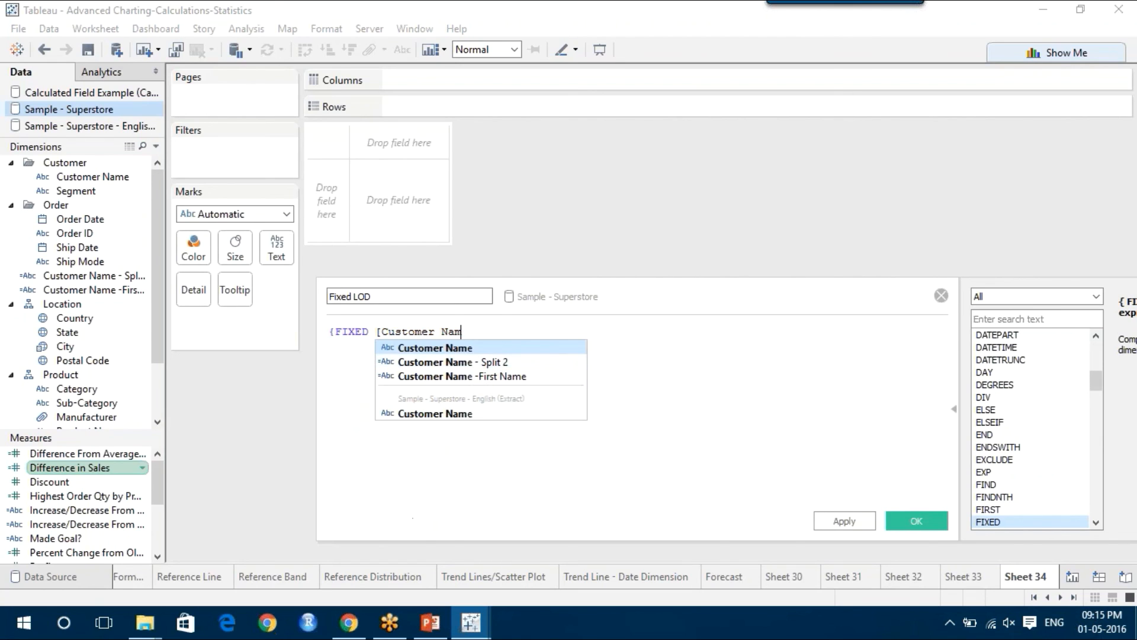
key("BackSpace")
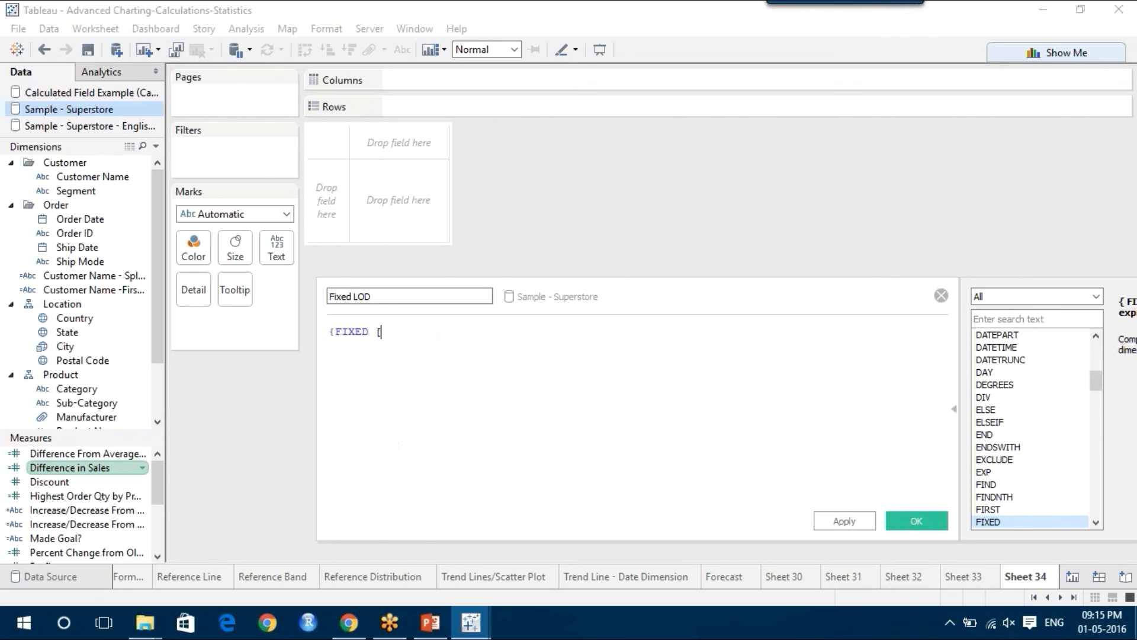
Complete the formula as {FIXED [Region]: SUM([Sales])}, and apply and save the Fixed LOD calculation
type("region")
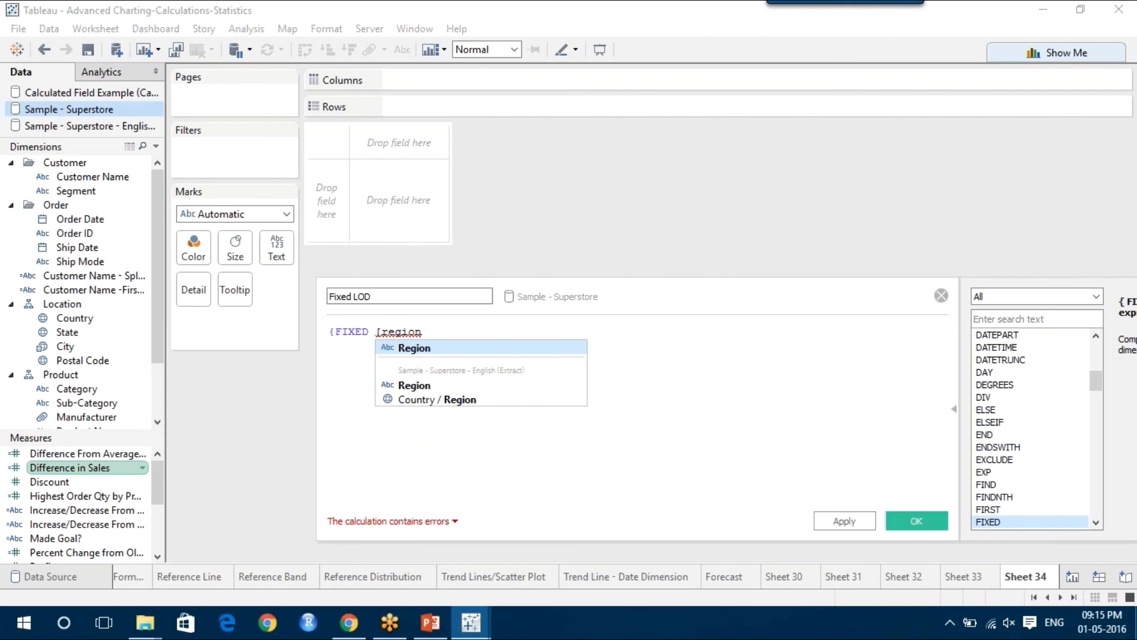
key("Return")
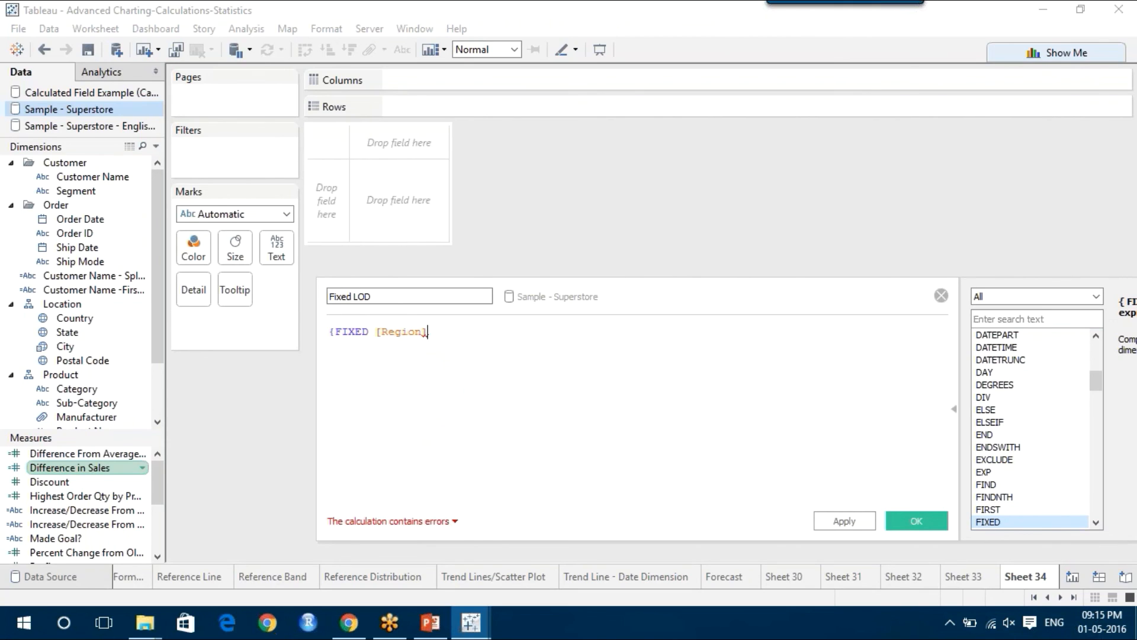
type(":")
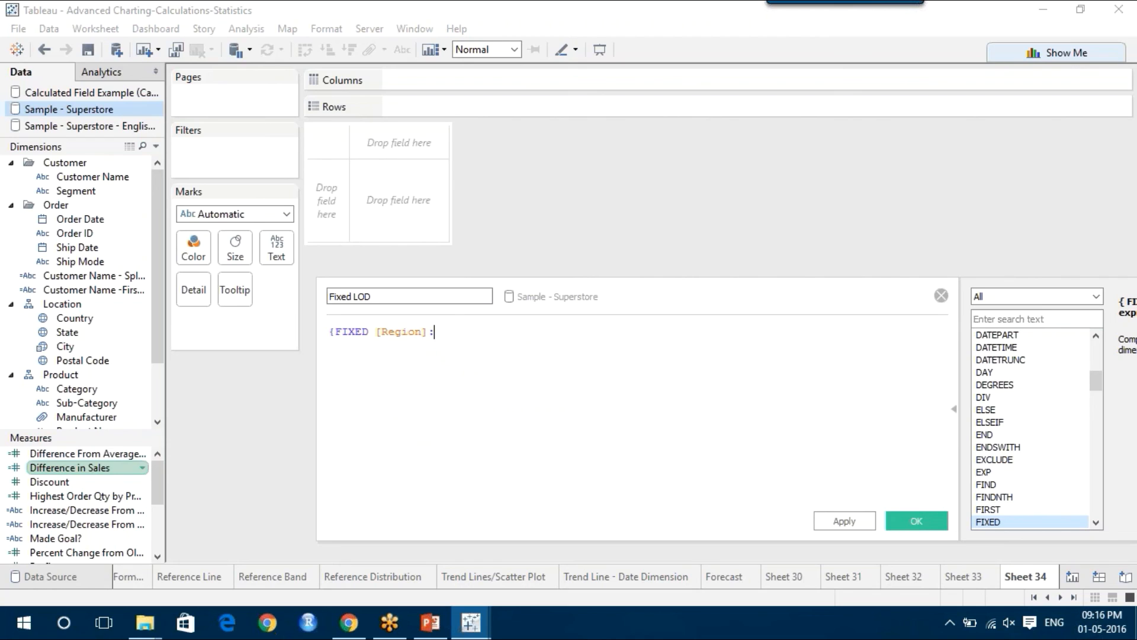
type(" sum")
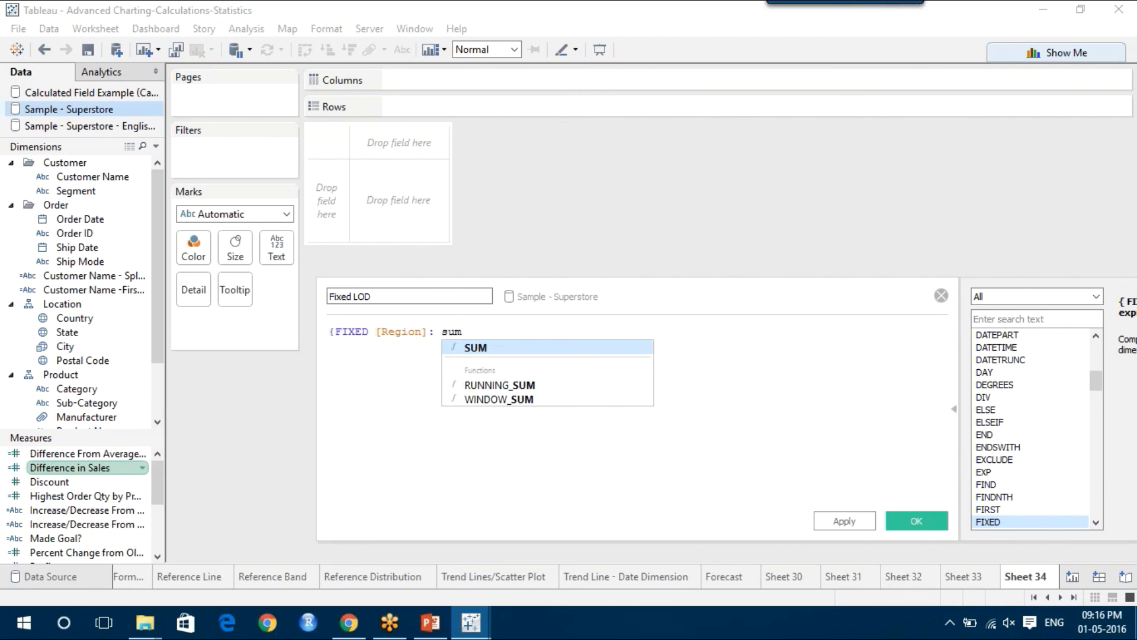
key("Return")
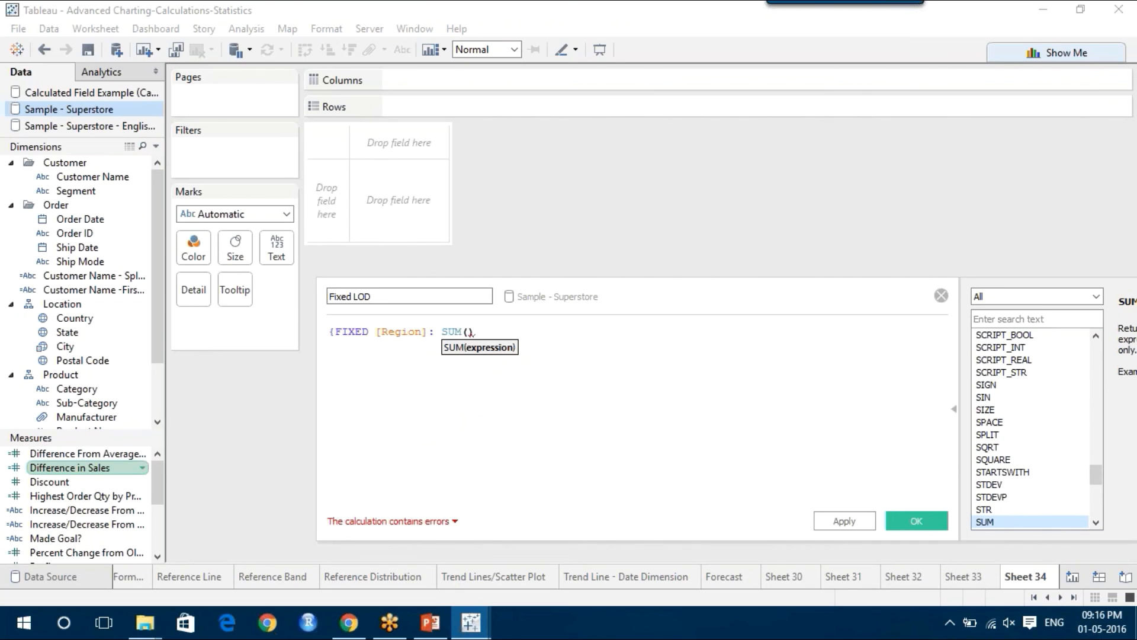
type("sa")
key("Return")
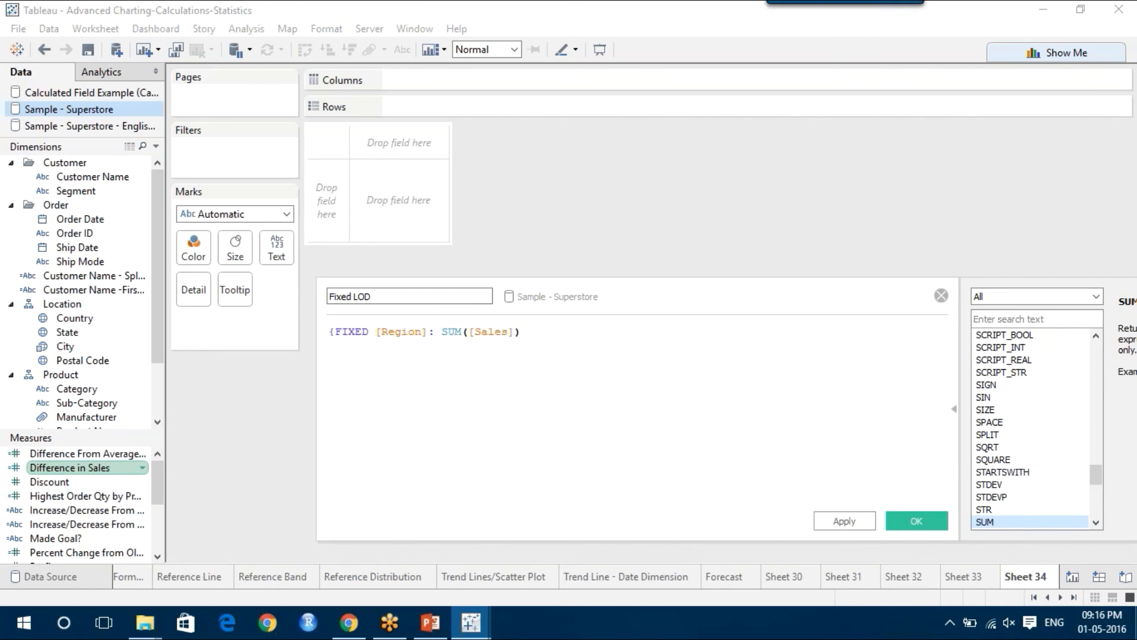
type("}")
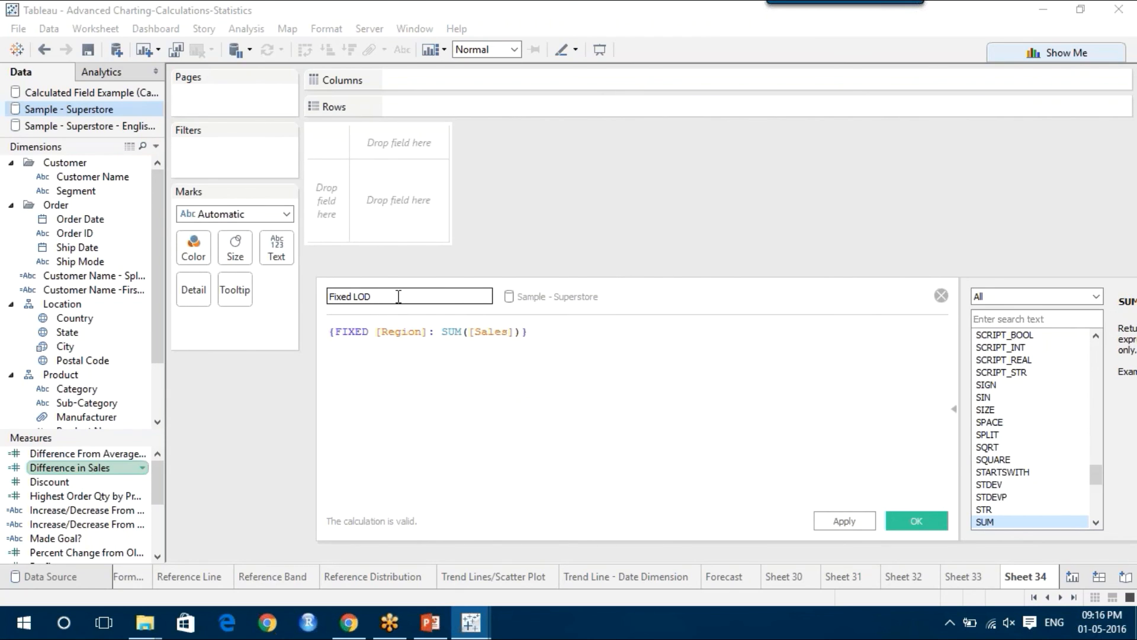
left_click(852, 524)
left_click(918, 520)
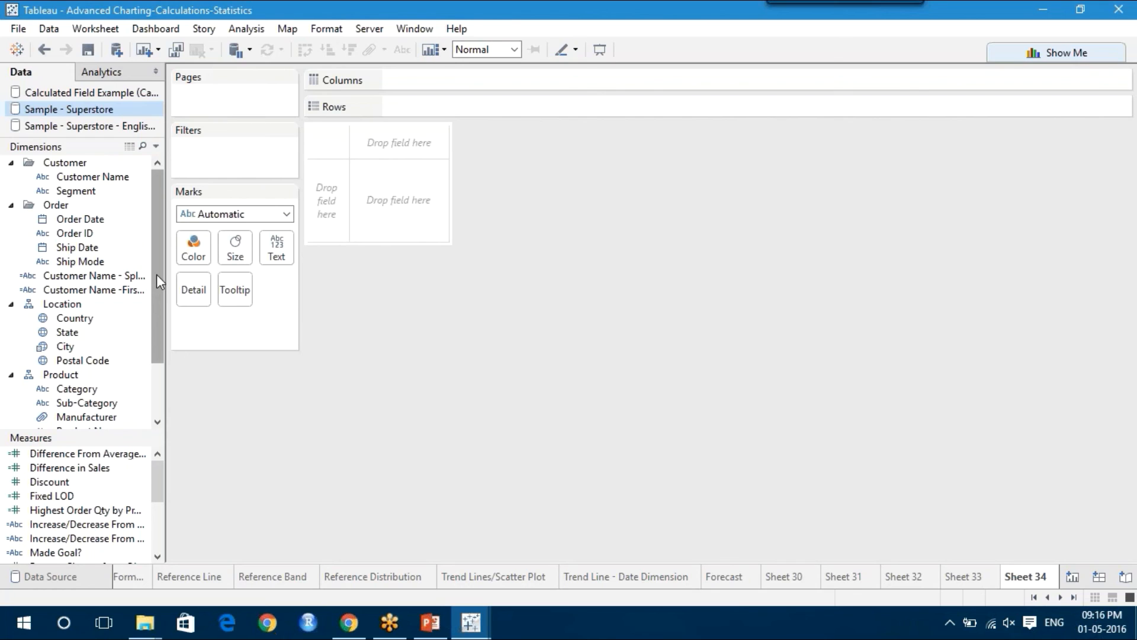
Build a table with Region and State as rows and Fixed LOD as the text values
left_click_drag(156, 275, 160, 347)
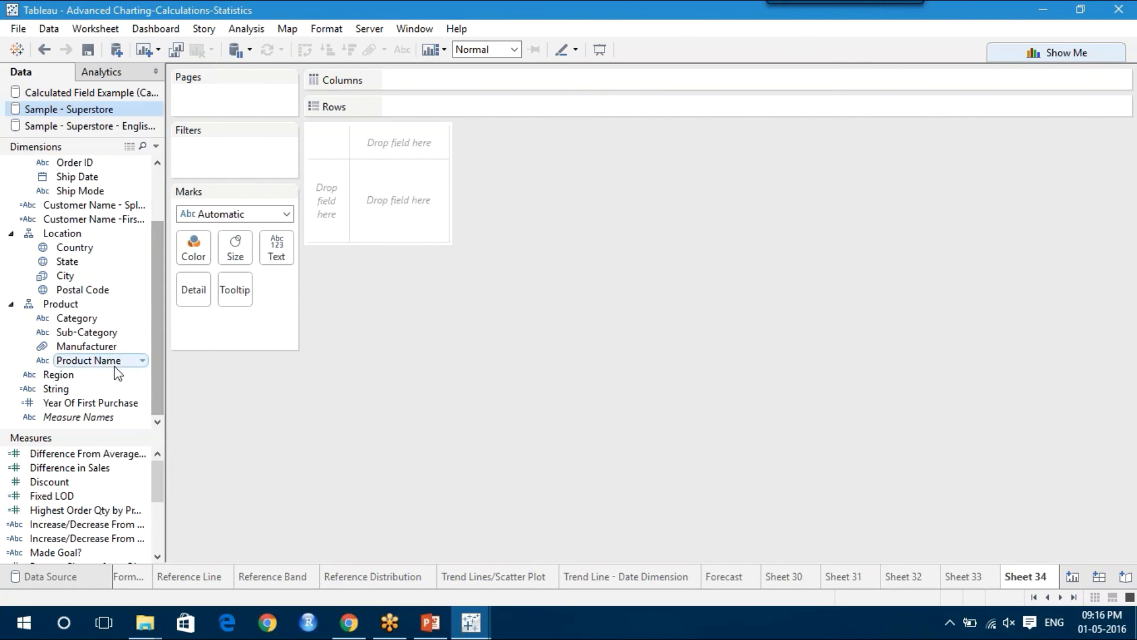
mouse_move(92, 382)
left_mouse_down()
mouse_move(432, 183)
mouse_move(520, 104)
mouse_move(504, 109)
left_mouse_up()
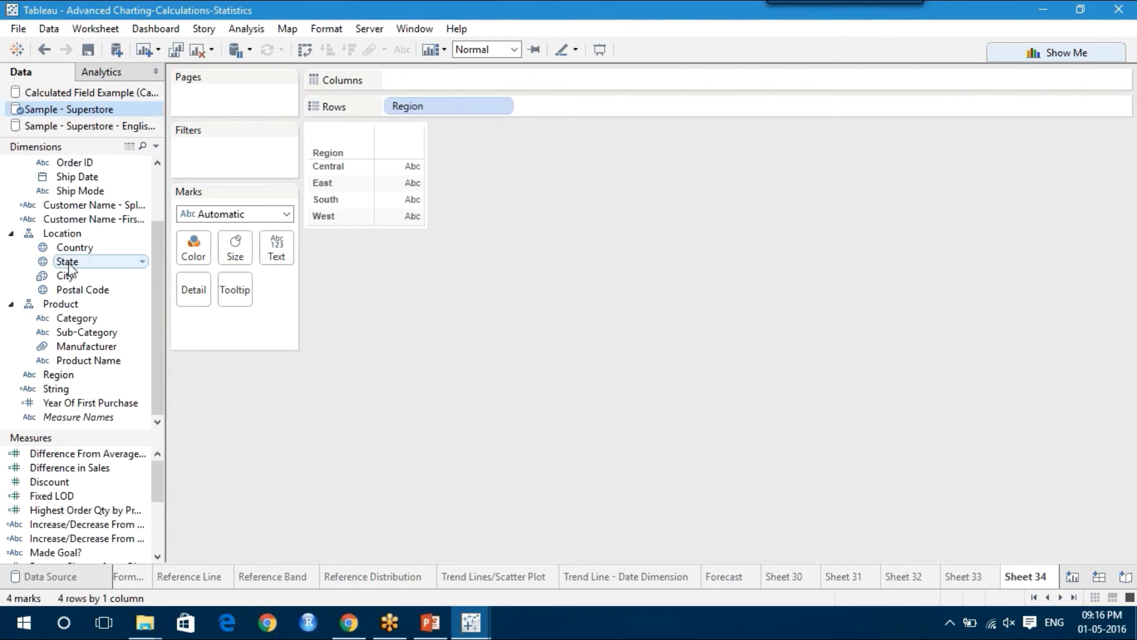
left_click_drag(69, 268, 558, 100)
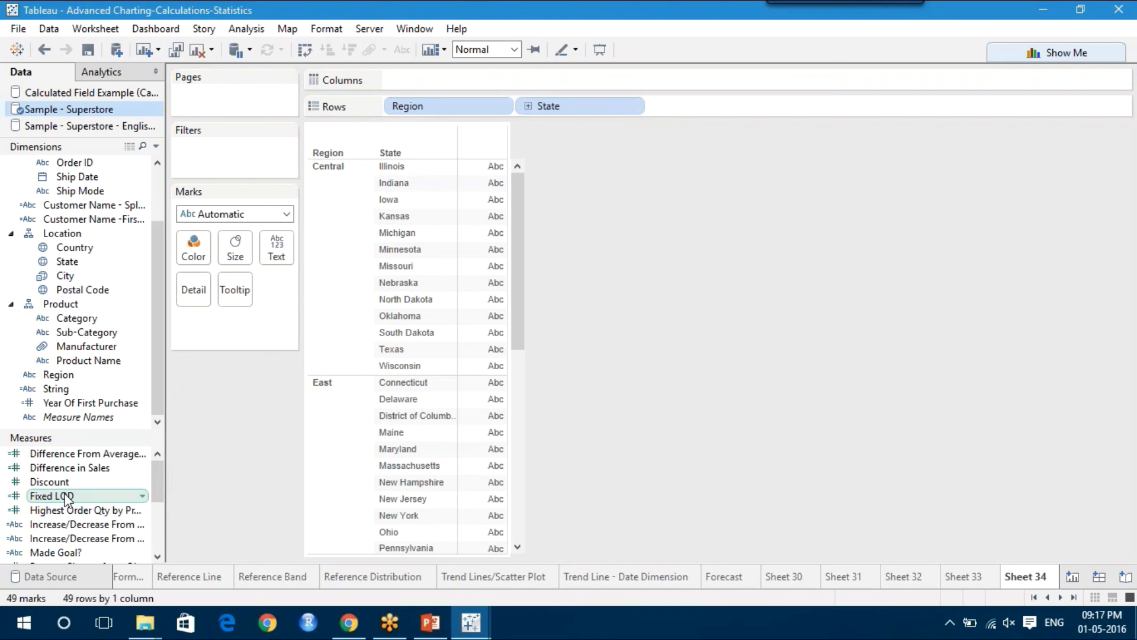
left_click_drag(67, 497, 283, 252)
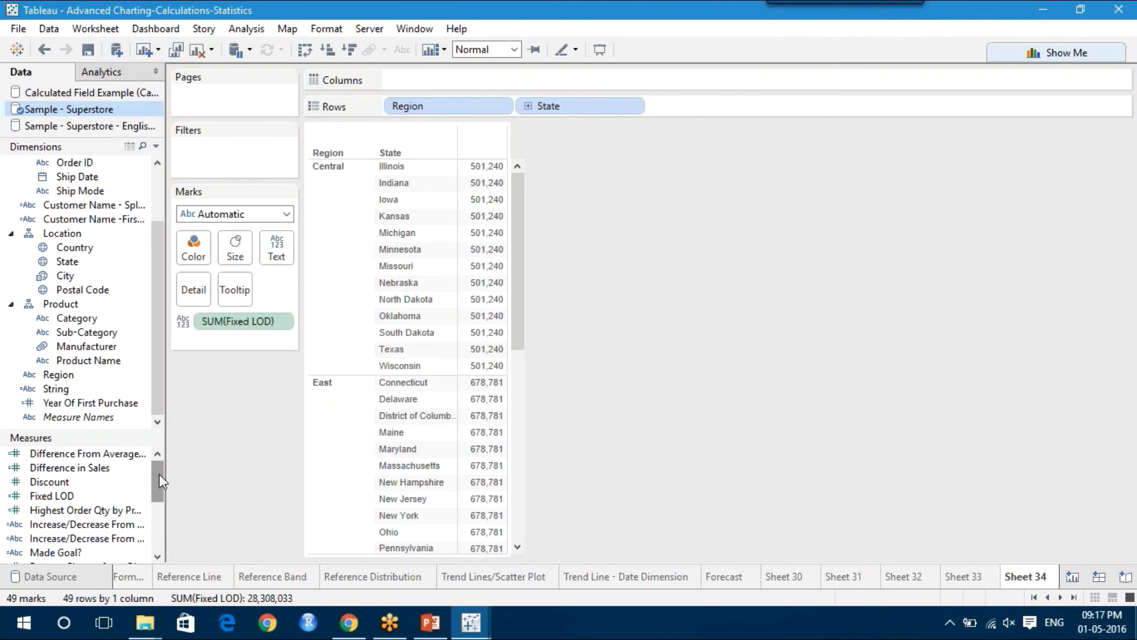
Replace Fixed LOD with Sales as the text values to compare the state-level figures
left_click_drag(161, 481, 157, 512)
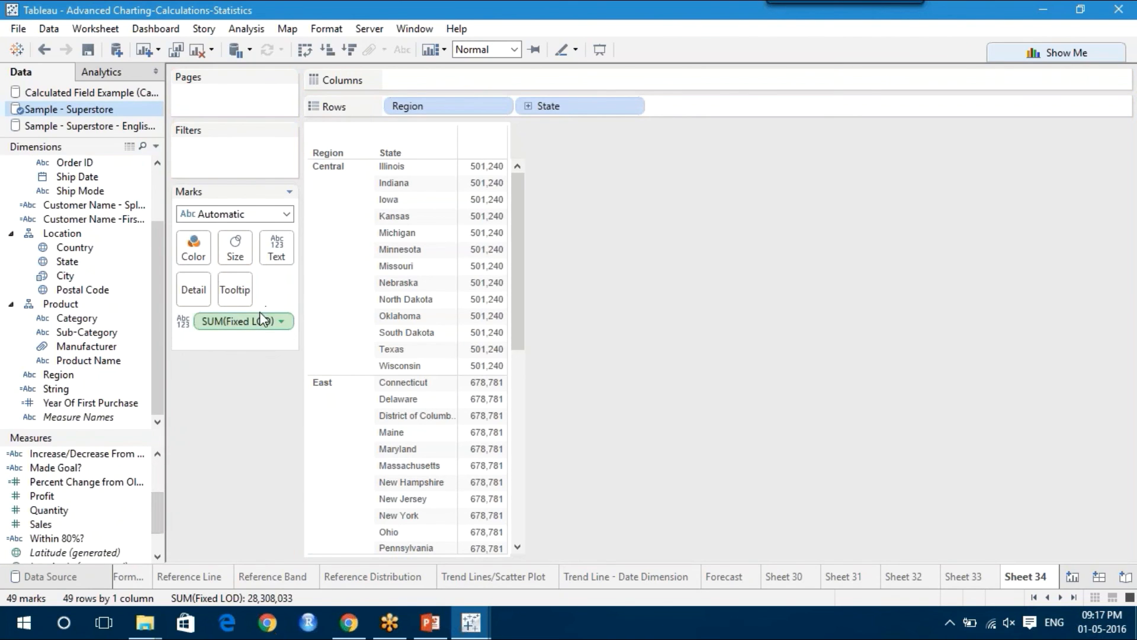
left_click_drag(260, 321, 276, 249)
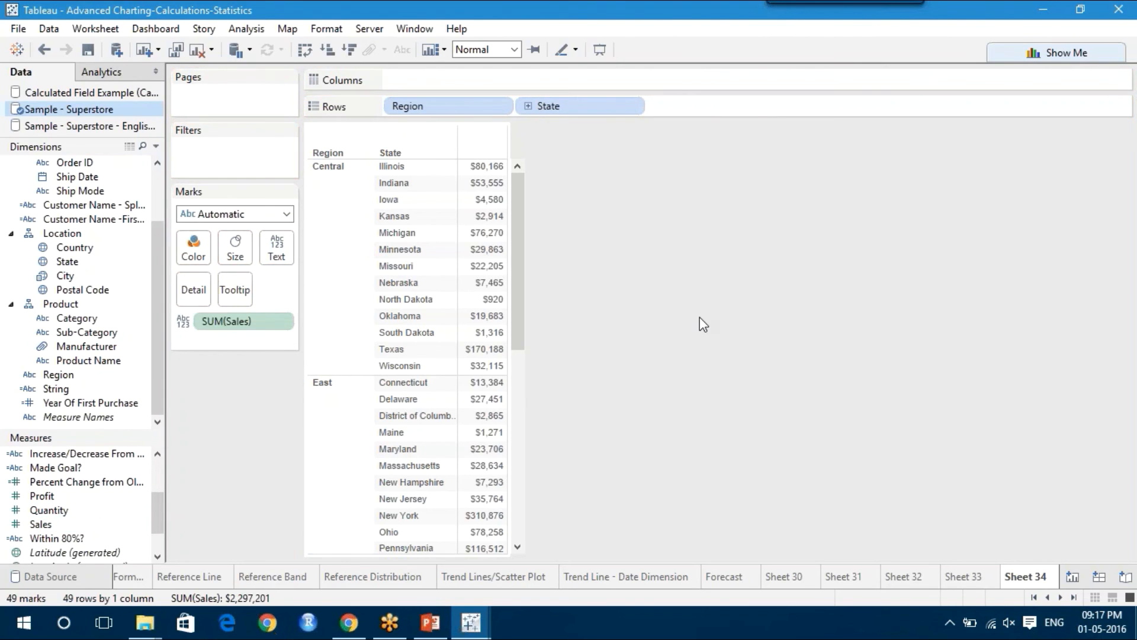
mouse_move(491, 175)
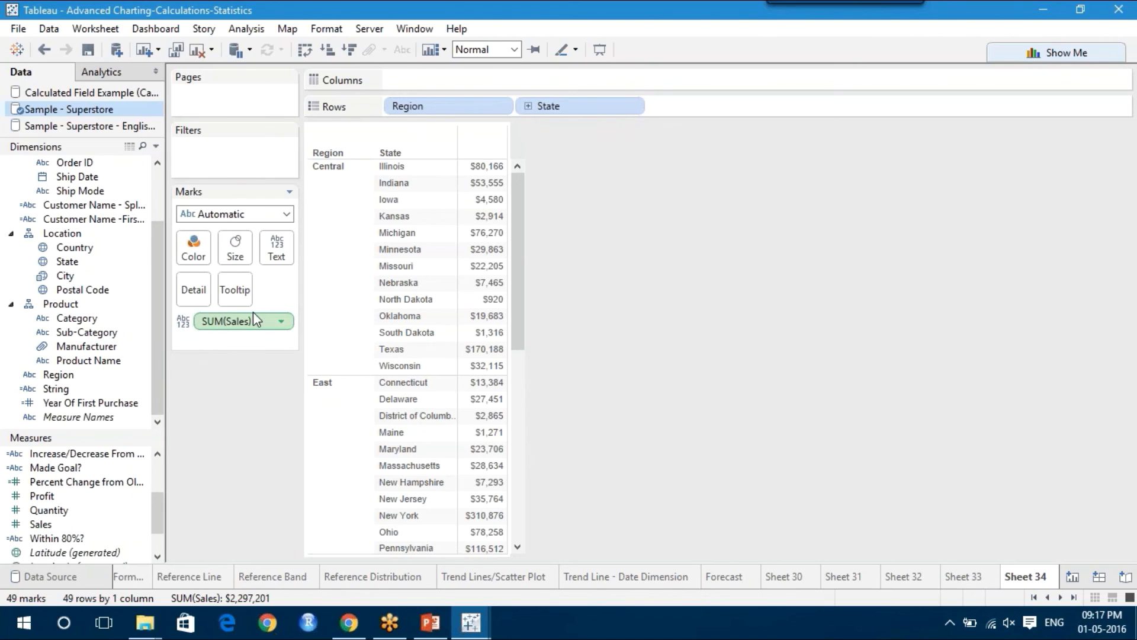
Remove Sales from the marks and put Fixed LOD back as the table's text values
left_click_drag(251, 321, 101, 379)
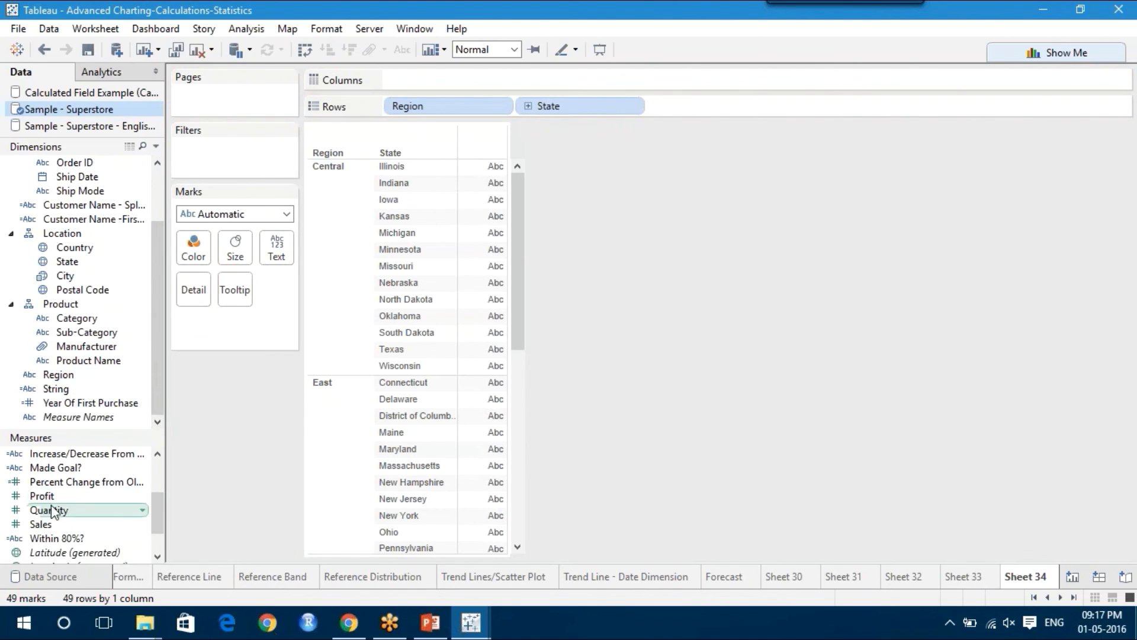
scroll(160, 514, "up", 2)
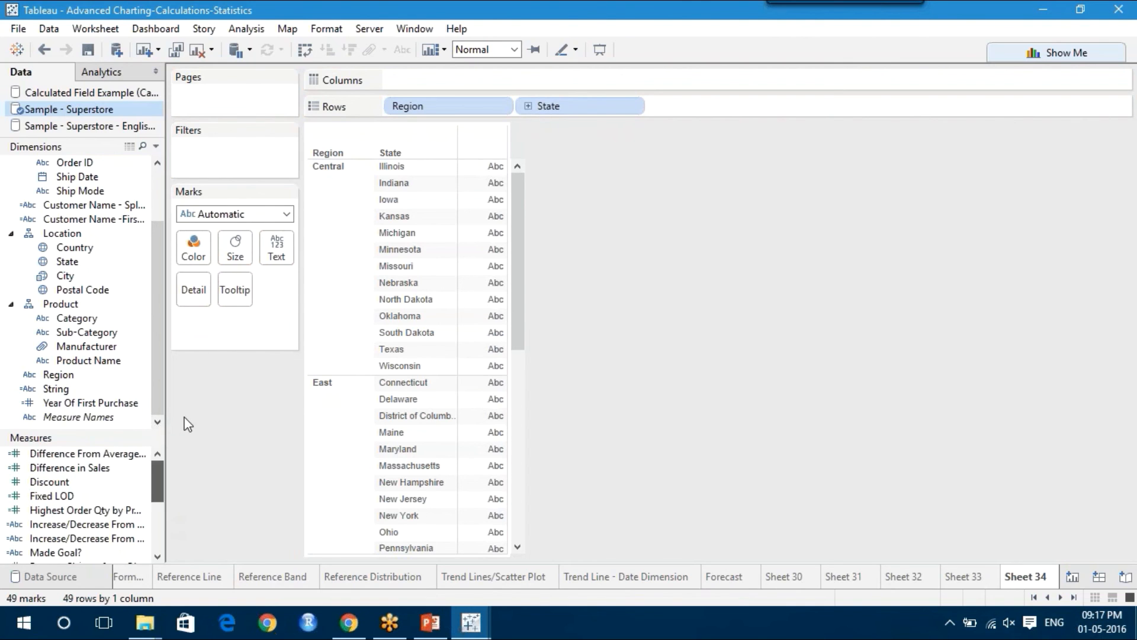
left_click_drag(64, 500, 290, 247)
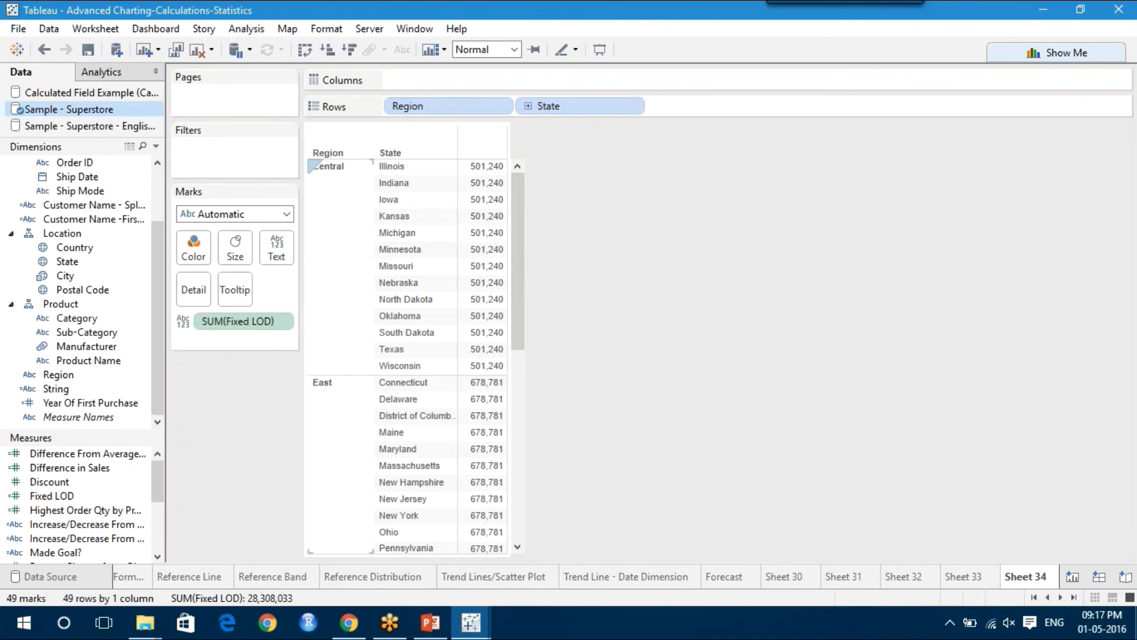
Reopen the Fixed LOD calculation to review its formula beside the table, and close it without changes
right_click(81, 495)
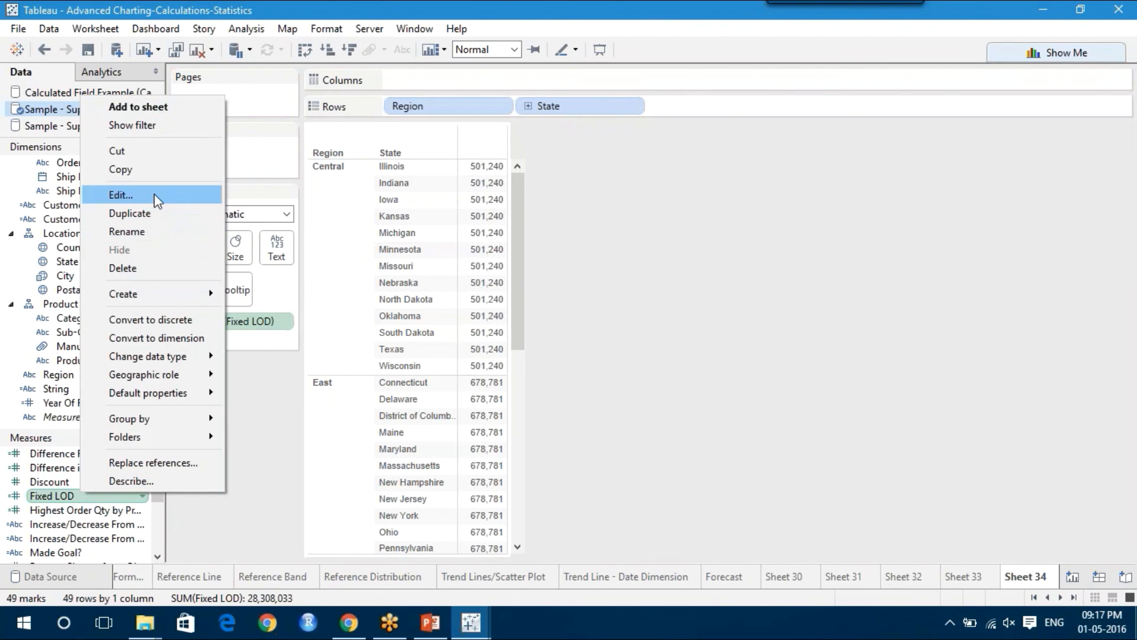
left_click(154, 194)
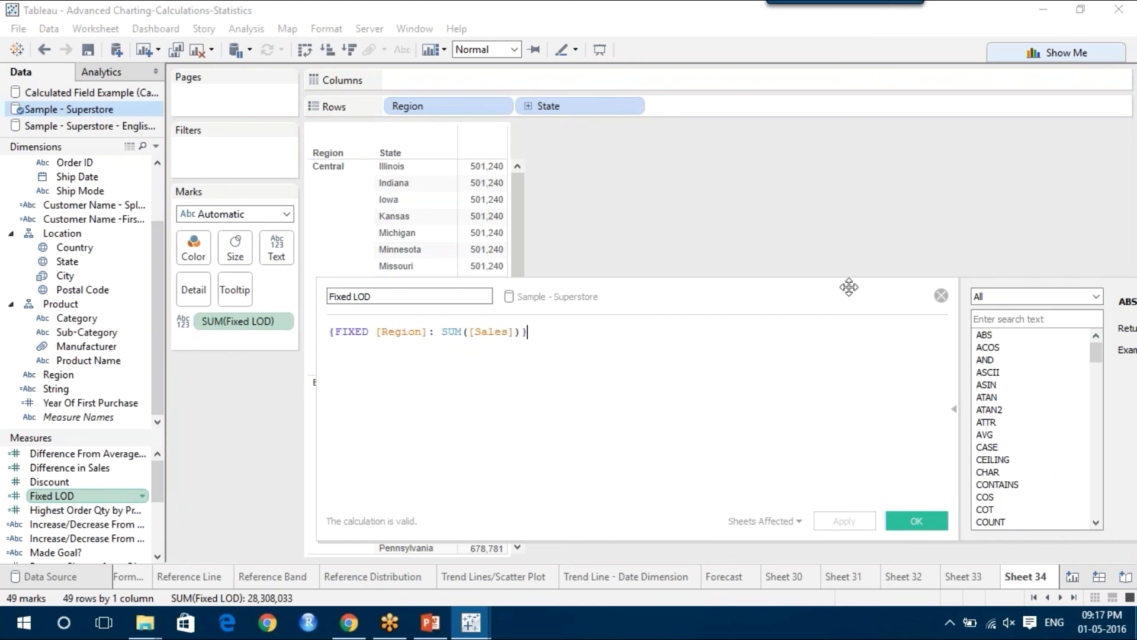
left_click(941, 295)
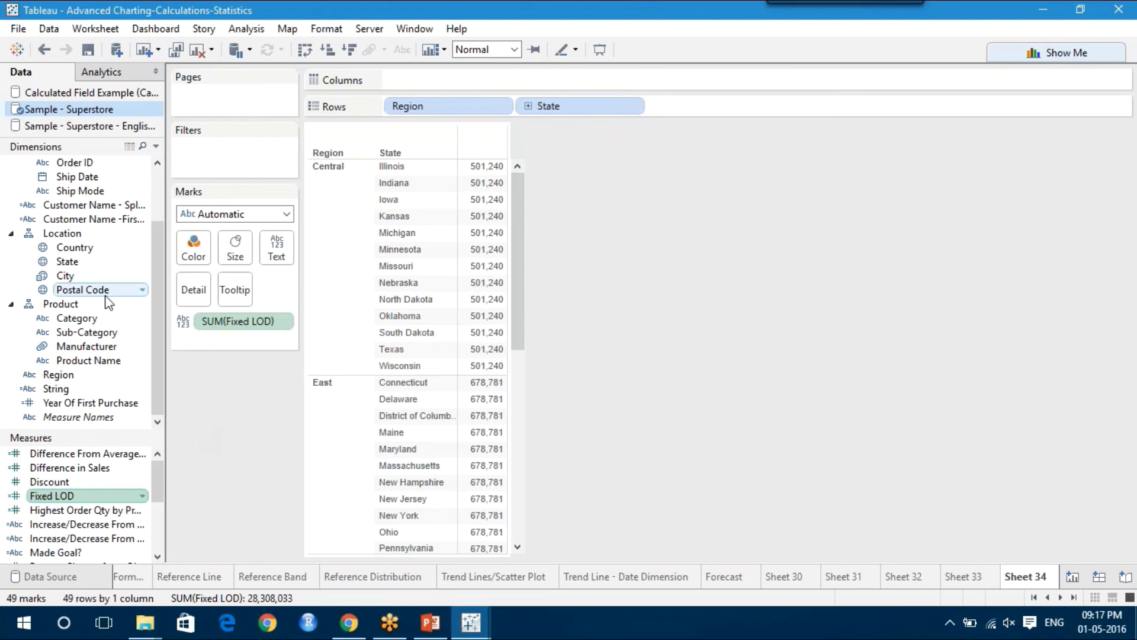
Color the table's Fixed LOD values by Region
left_click_drag(89, 375, 194, 245)
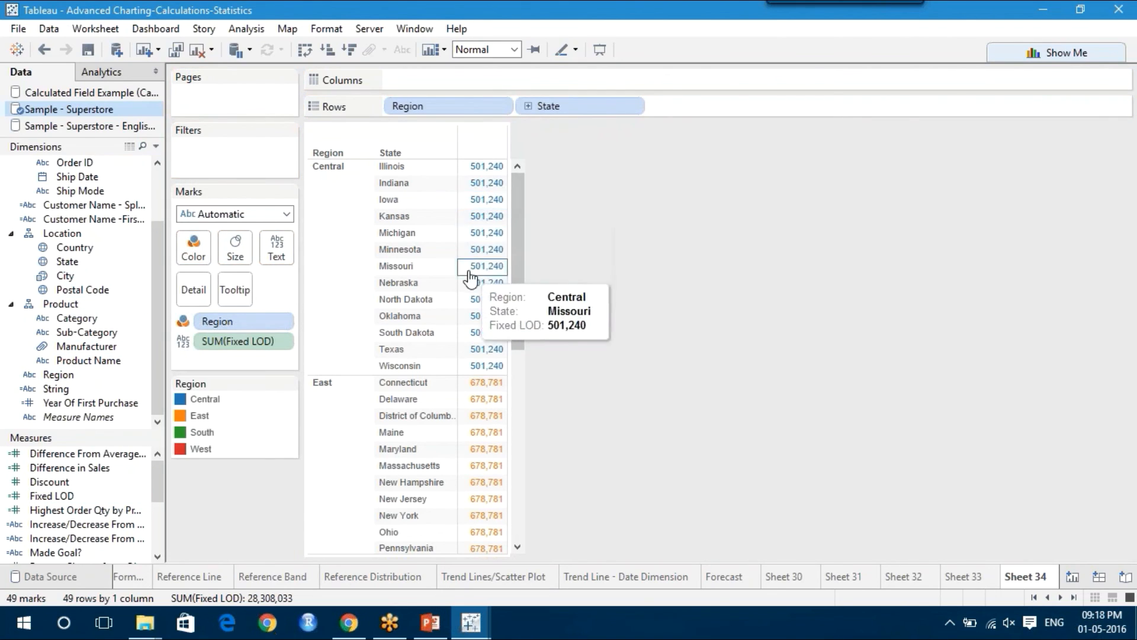
left_click_drag(517, 300, 566, 212)
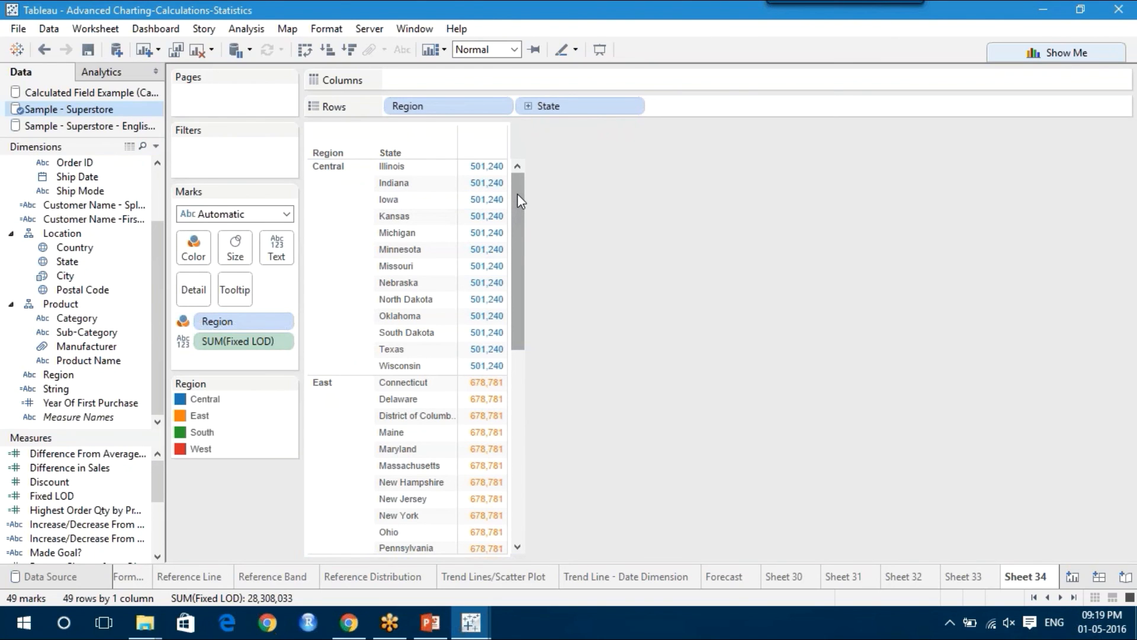
mouse_move(498, 166)
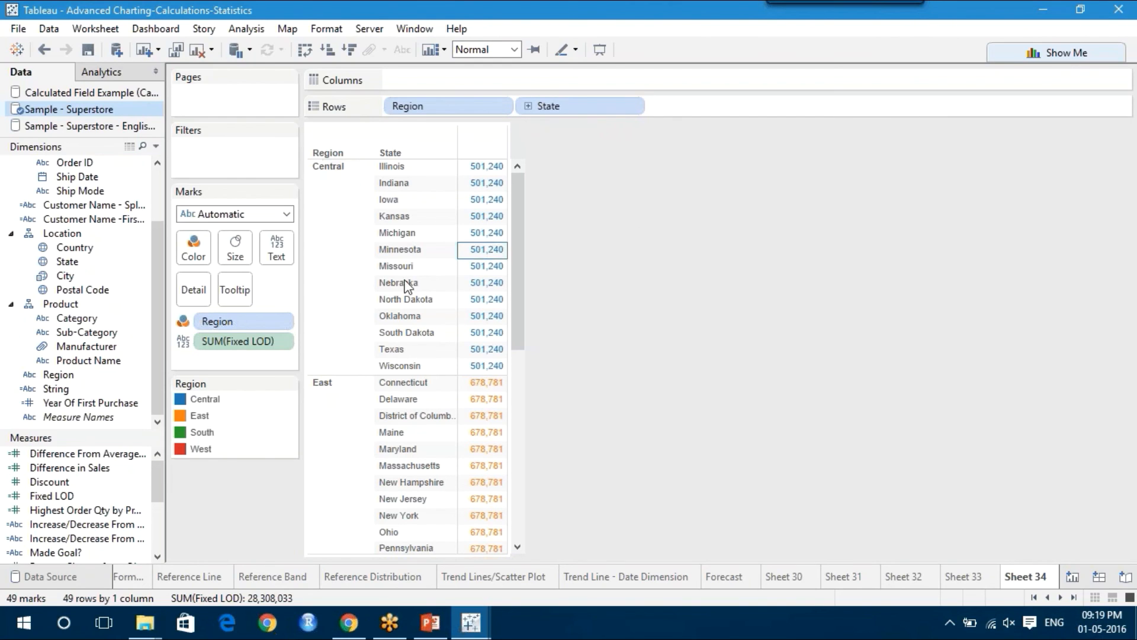
Edit the Fixed LOD calculation to {INCLUDE [Region]: SUM([Sales])}, replacing the FIXED keyword, and apply it to the table
double_click(239, 349)
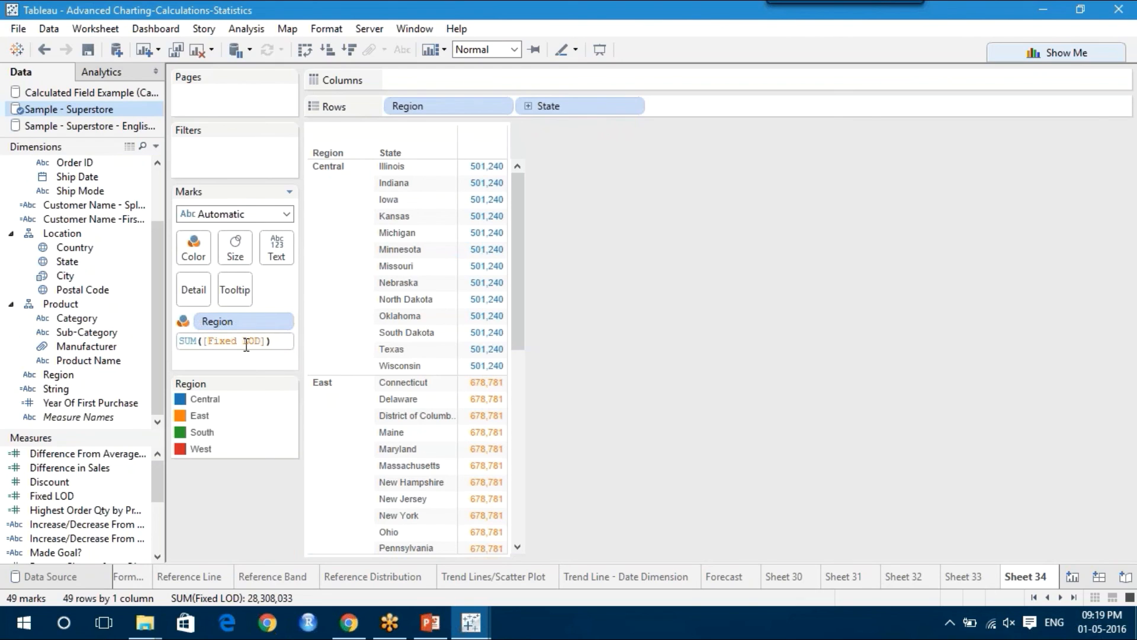
left_click(254, 484)
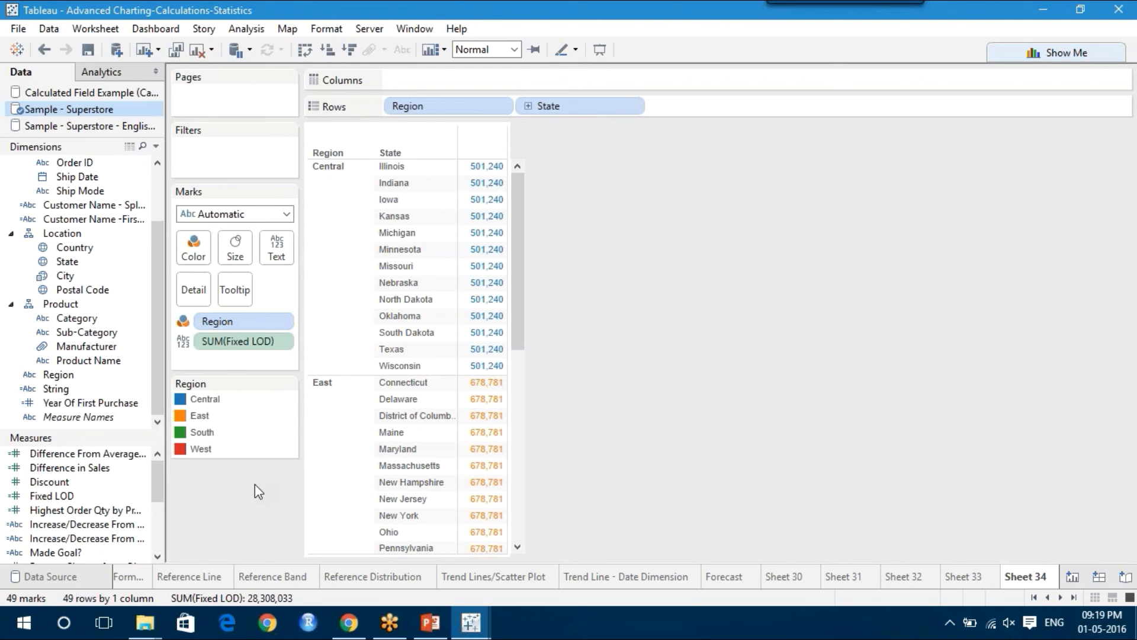
right_click(117, 498)
left_click(225, 204)
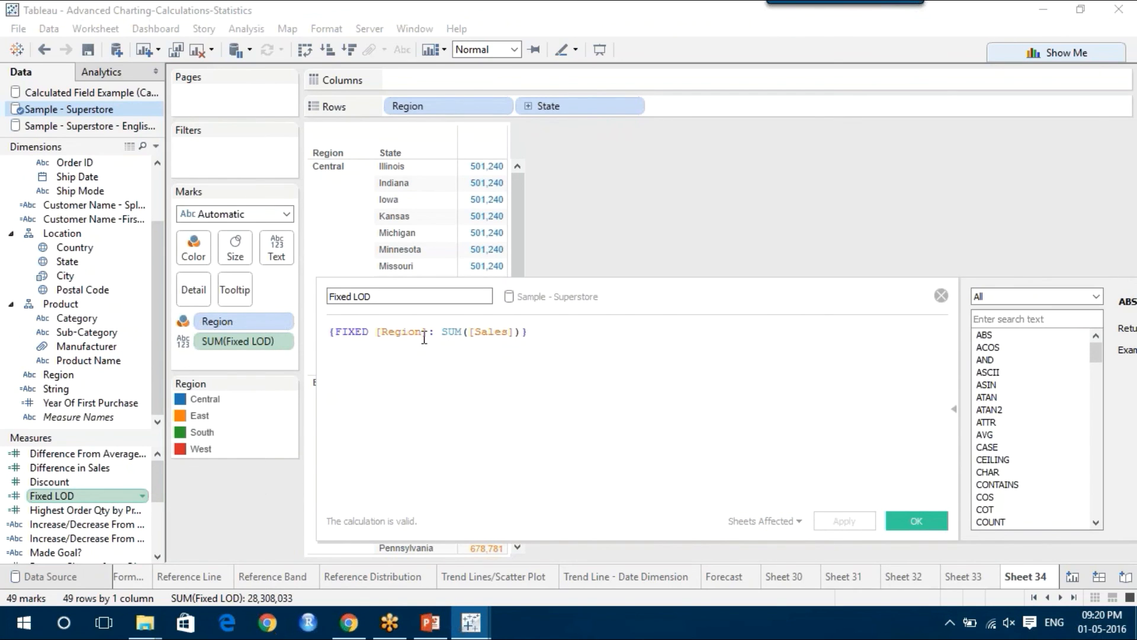
left_click_drag(370, 331, 337, 330)
type("IN")
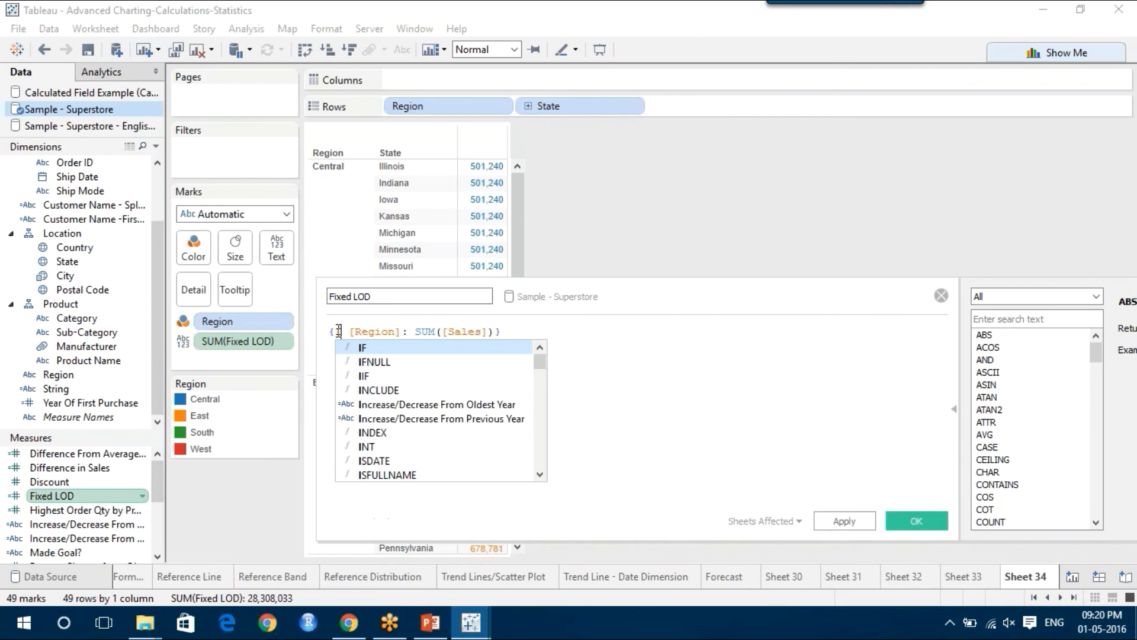
key("Return")
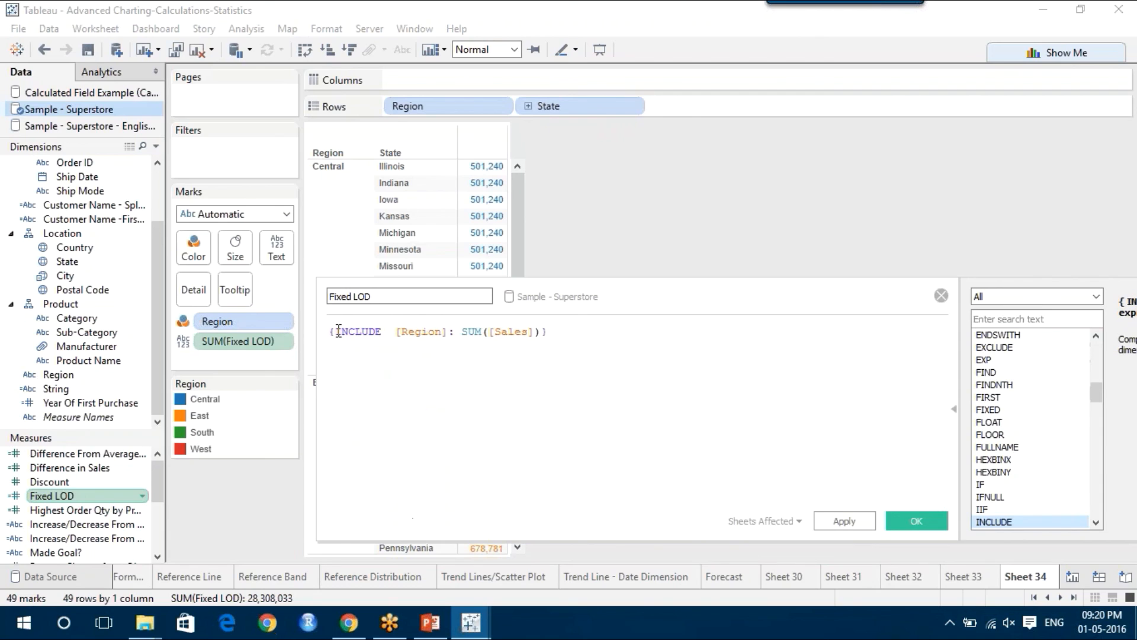
key("BackSpace")
left_click(496, 400)
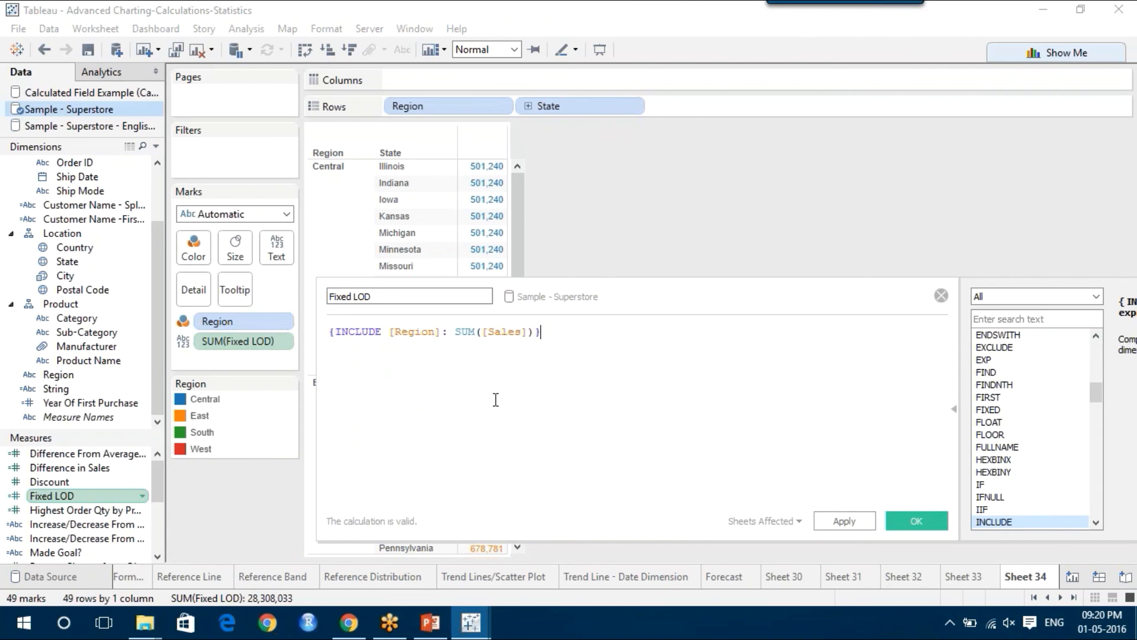
left_click(839, 521)
left_click(912, 523)
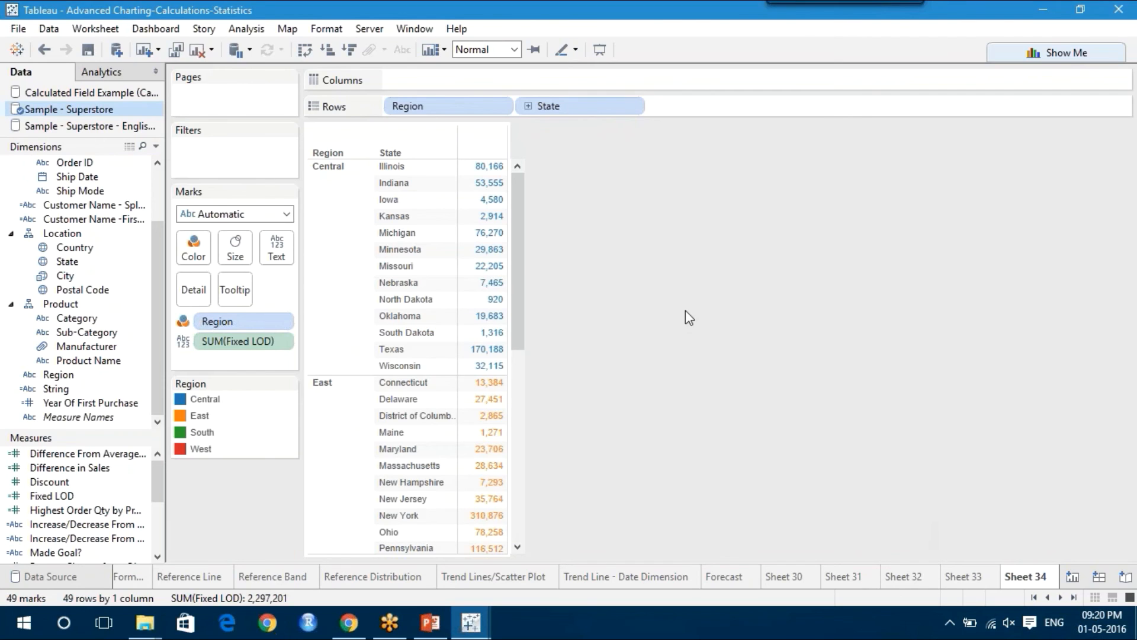
mouse_move(495, 185)
Switch to PowerPoint to review the LOD scope keywords on the Calculated Fields & LOD slide, and return to the Advanced Charting Tableau workbook
left_click(432, 623)
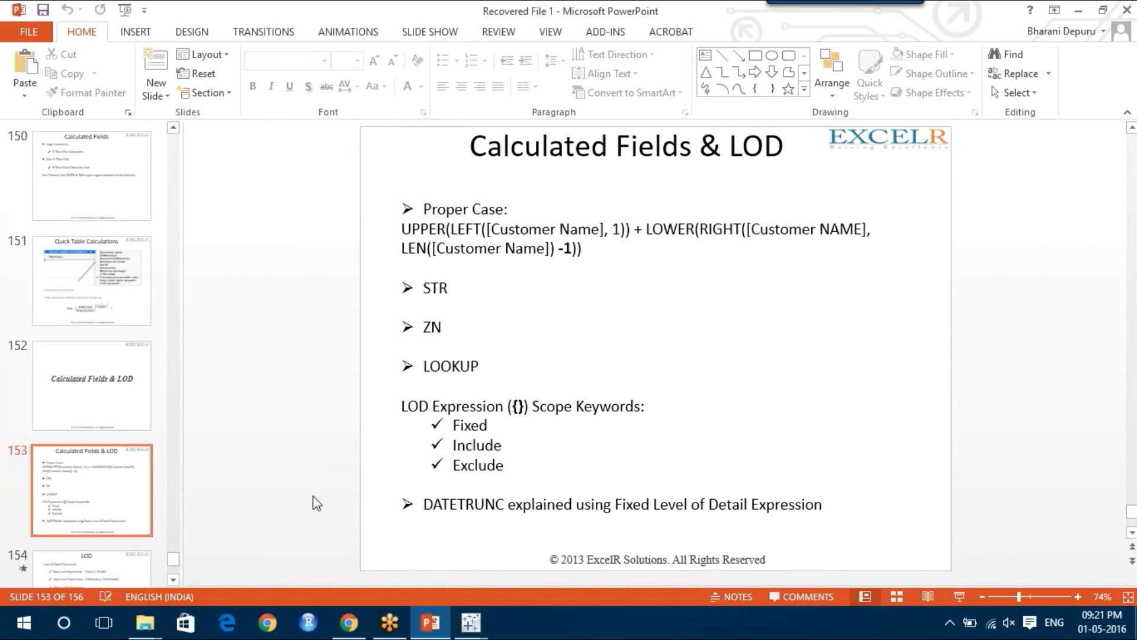
left_click(471, 622)
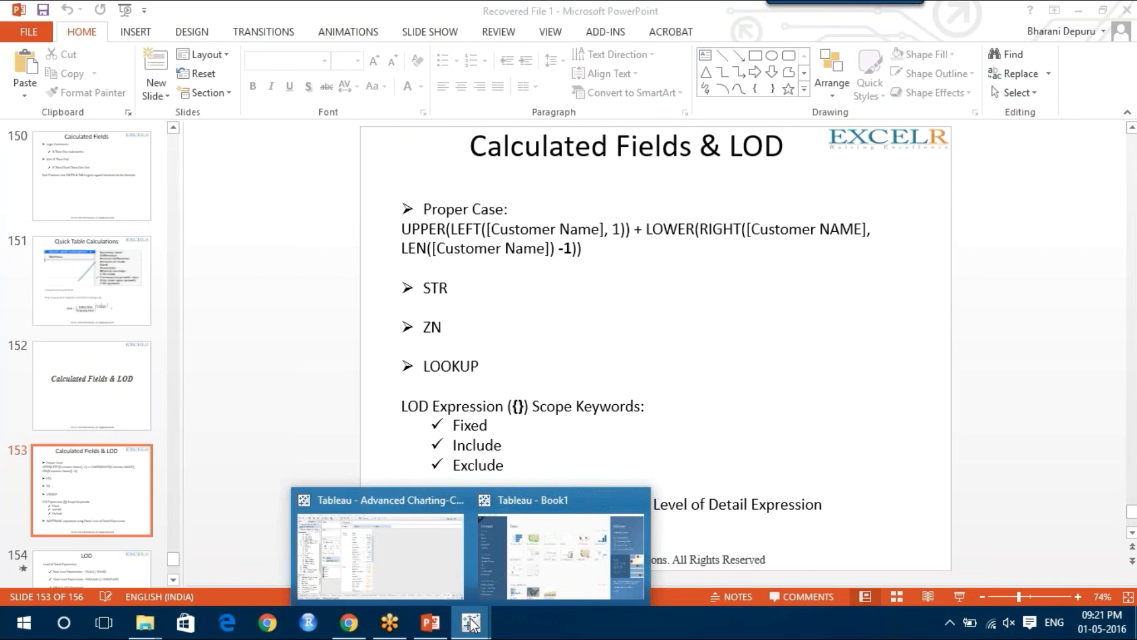
left_click(446, 564)
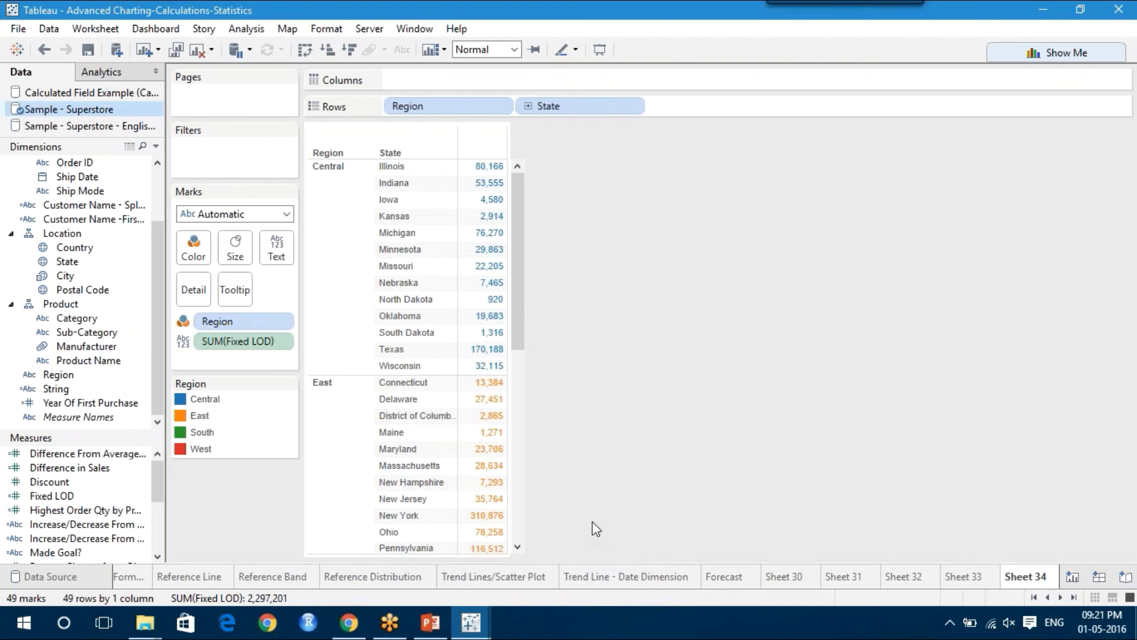